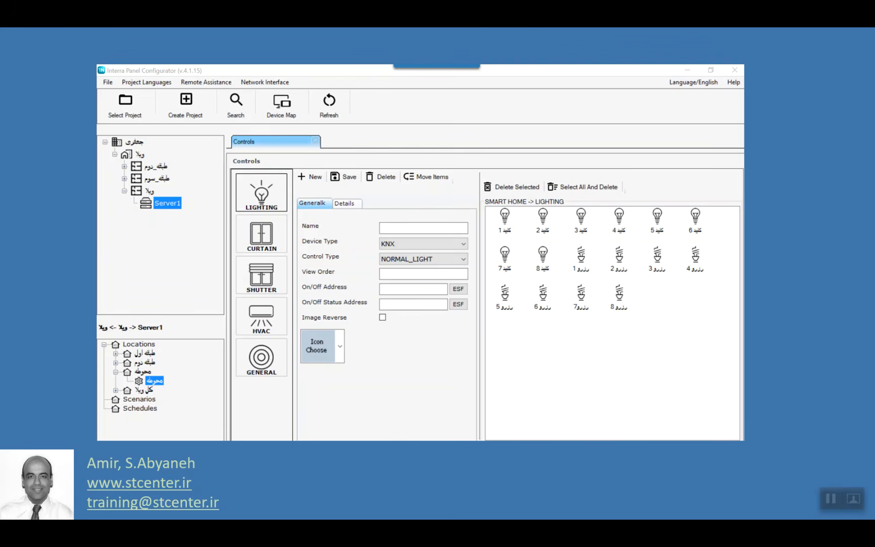
Switch to Interra Panel Configurator and create a project named "Sample for Youtube".
{"action": "key", "text": "alt+Tab"}
{"action": "key", "text": "alt+Tab"}
{"action": "key", "text": "alt+Tab"}
{"action": "key", "text": "alt+Tab"}
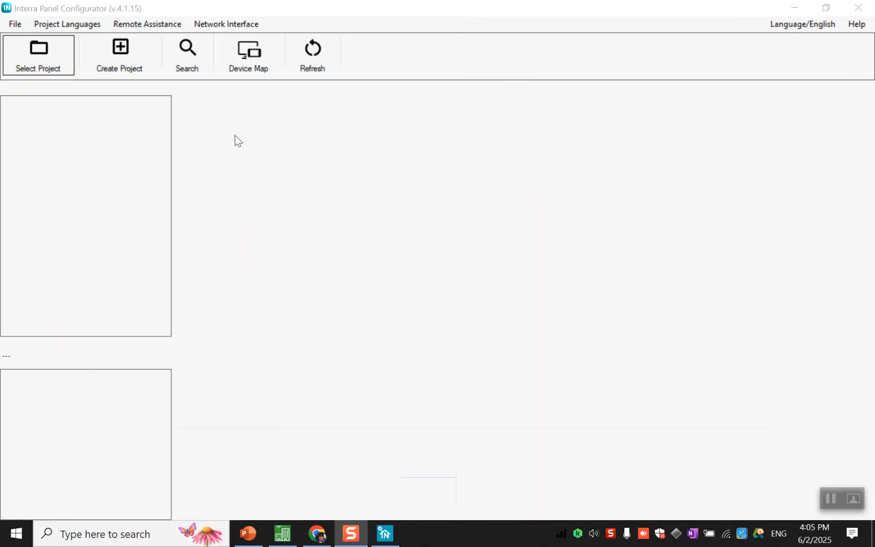
{"action": "left_click", "coordinate": [119, 63]}
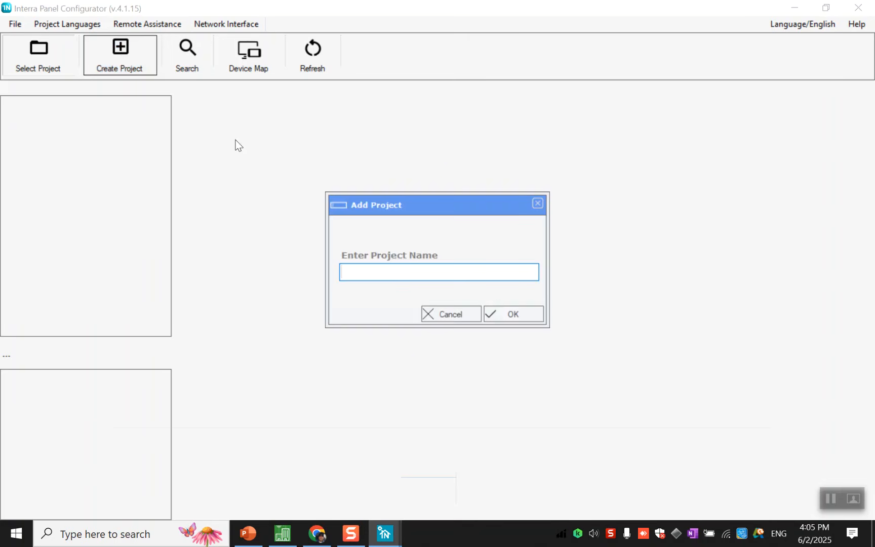
{"action": "type", "text": "Sample for Youtube"}
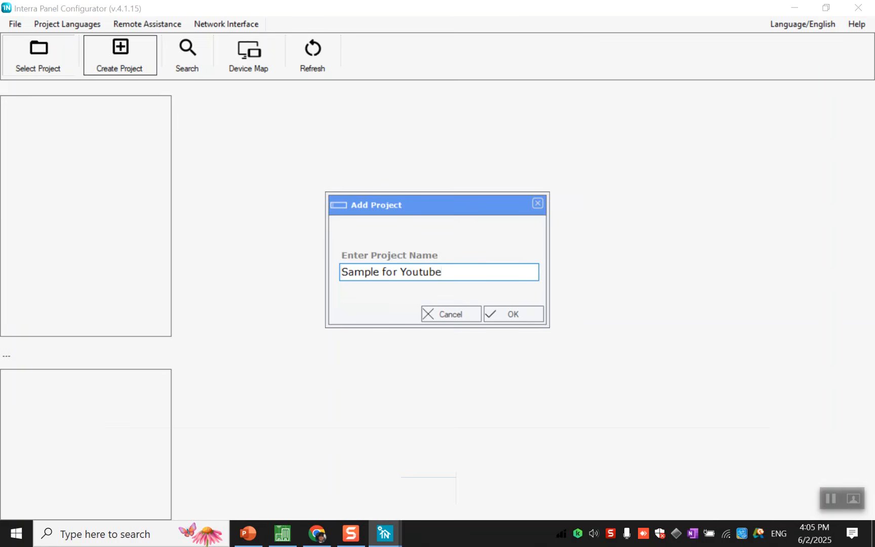
{"action": "left_click", "coordinate": [511, 313]}
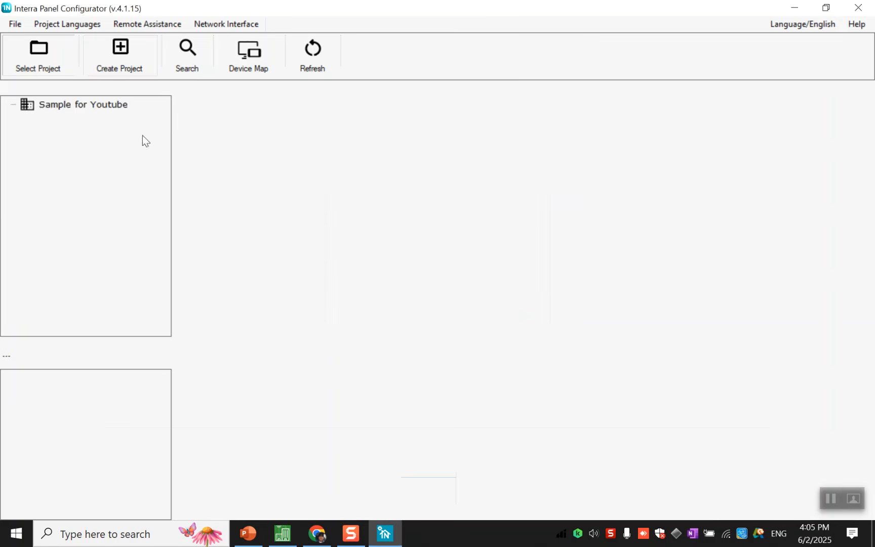
Add a block named B1 to the Sample for Youtube project.
{"action": "left_click", "coordinate": [92, 105]}
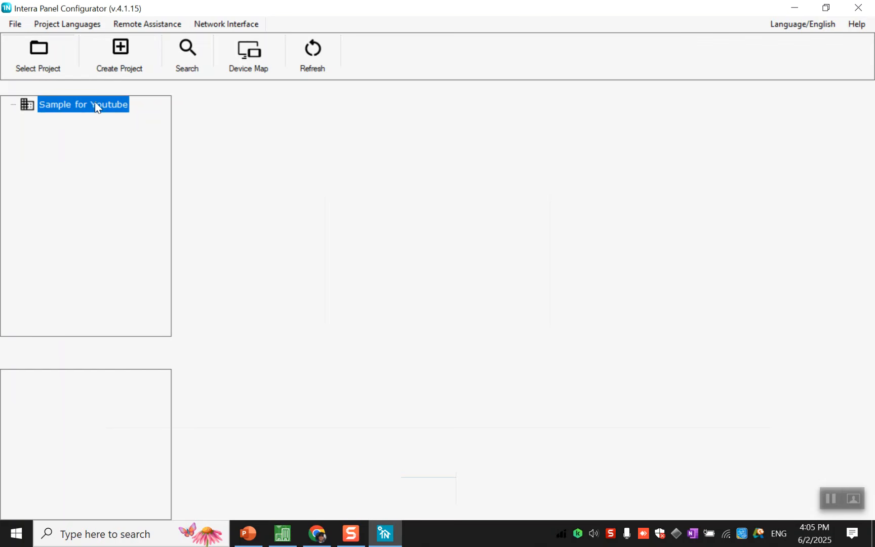
{"action": "right_click", "coordinate": [107, 109]}
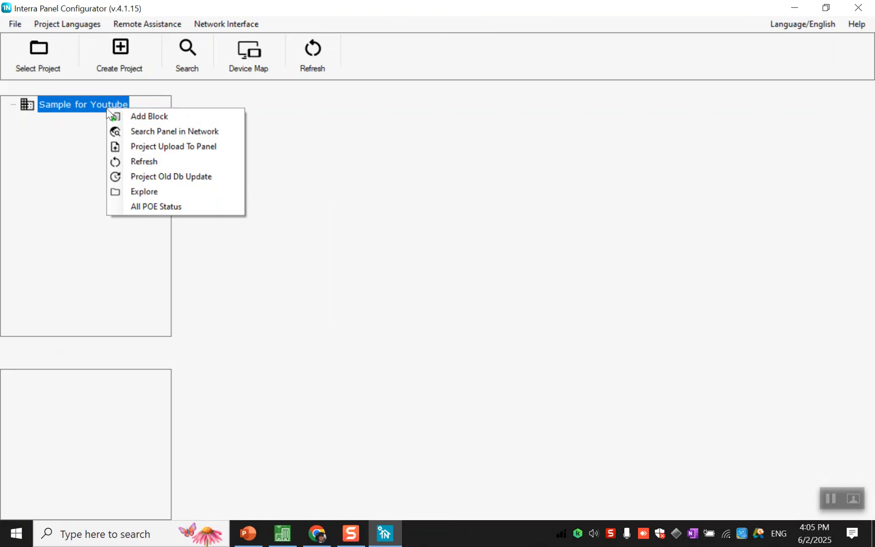
{"action": "left_click", "coordinate": [110, 113]}
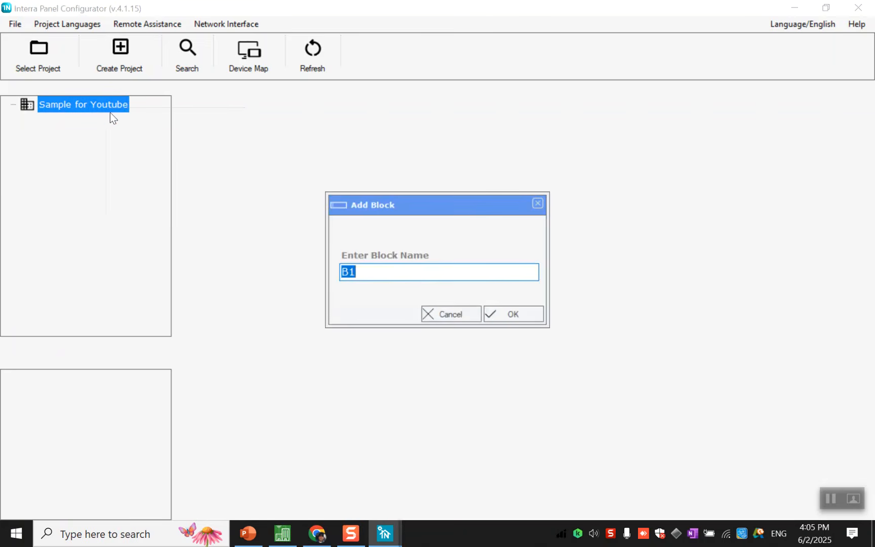
{"action": "left_click", "coordinate": [517, 315]}
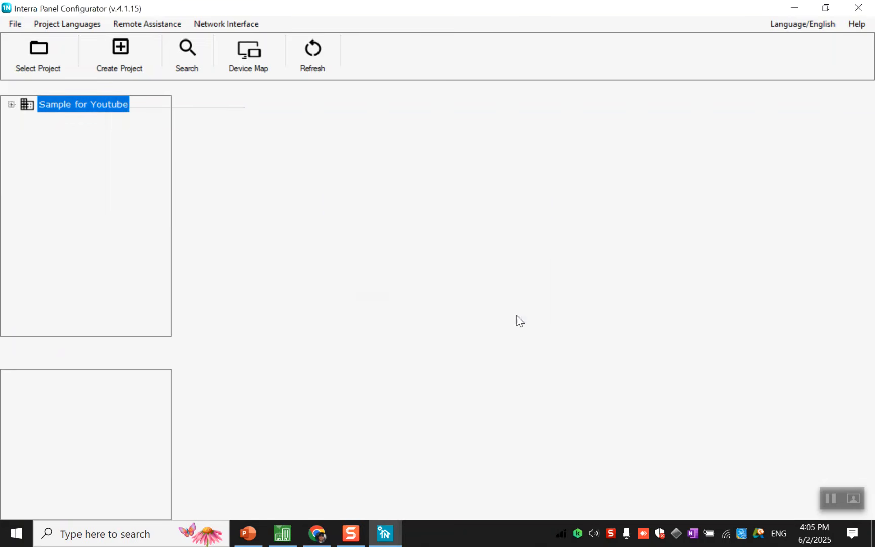
Add a flat to block B1, keeping the default name D1.
{"action": "left_click", "coordinate": [10, 106]}
{"action": "left_click", "coordinate": [40, 124]}
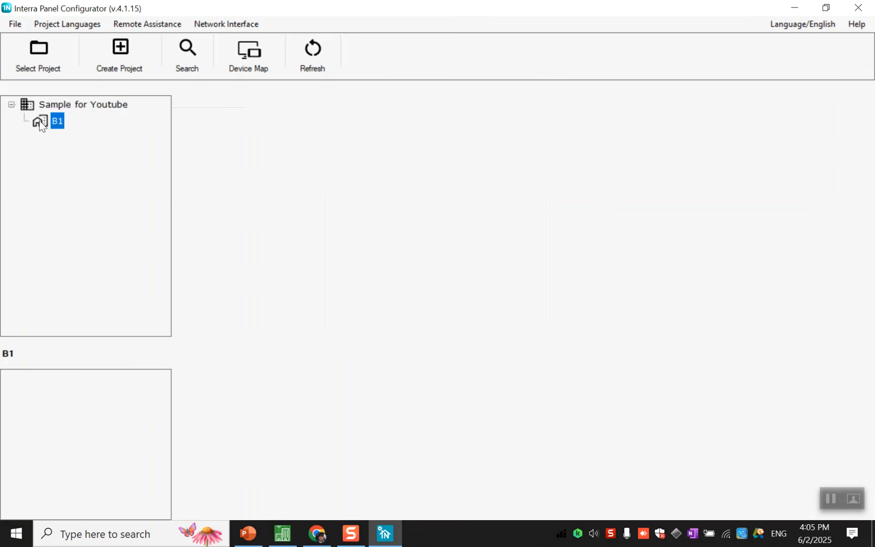
{"action": "right_click", "coordinate": [40, 124]}
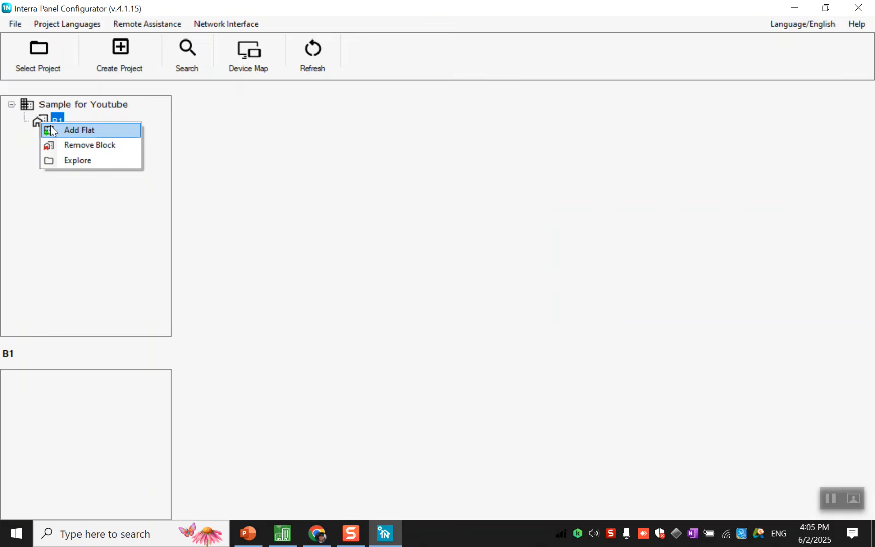
{"action": "left_click", "coordinate": [50, 127]}
{"action": "left_click", "coordinate": [505, 312]}
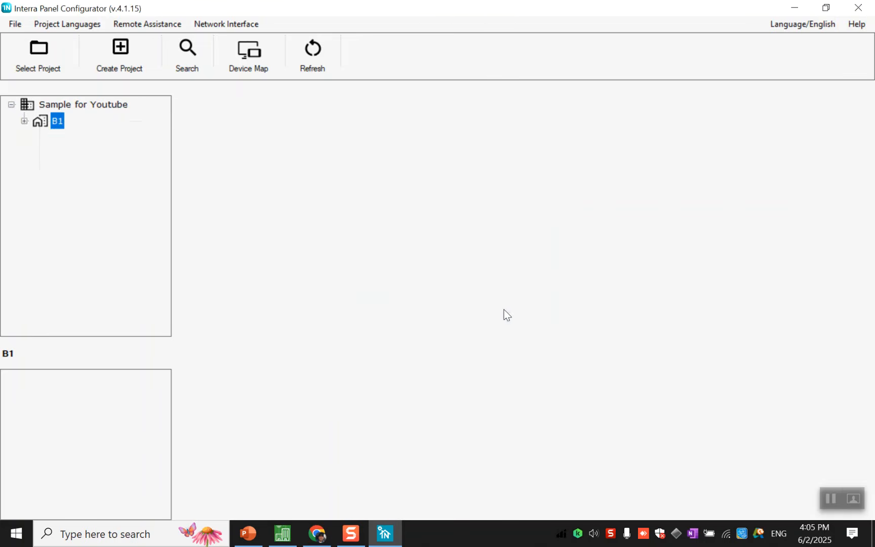
Add a panel server named Server1 to flat D1 with type TOUCH_PANEL, model I4_10INCH and UI_CLASSIC.
{"action": "left_click", "coordinate": [24, 122]}
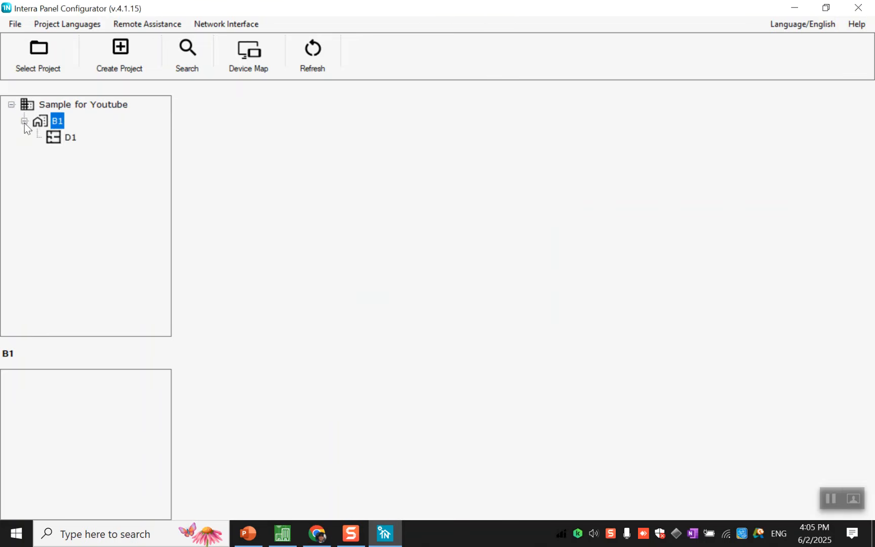
{"action": "left_click", "coordinate": [53, 137]}
{"action": "right_click", "coordinate": [54, 140]}
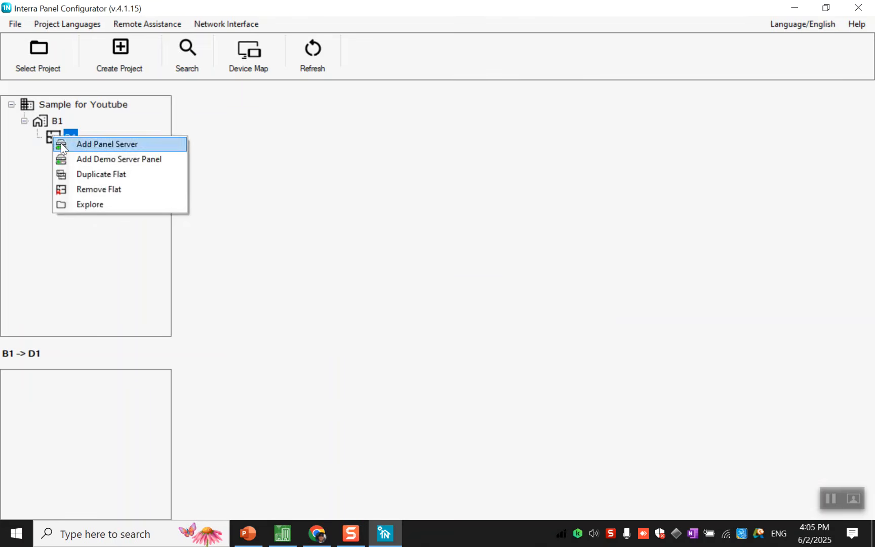
{"action": "left_click", "coordinate": [60, 143]}
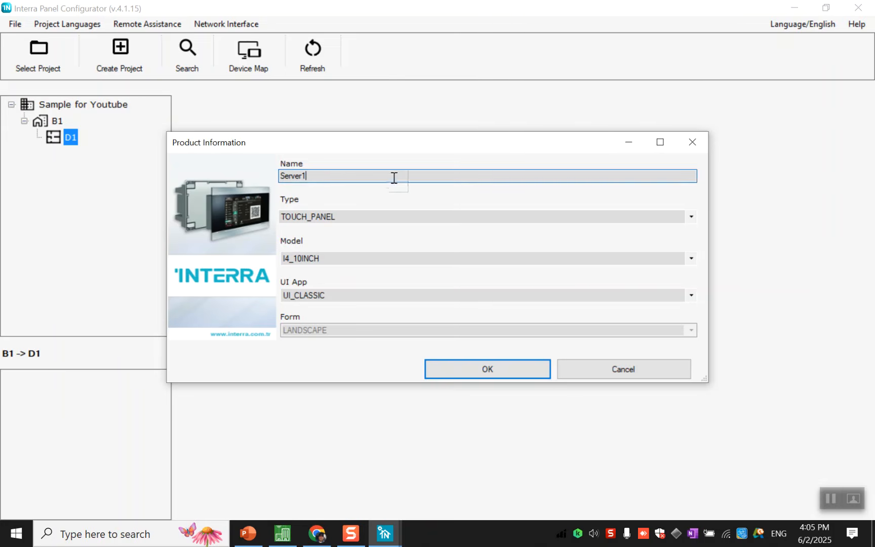
{"action": "left_click", "coordinate": [362, 214]}
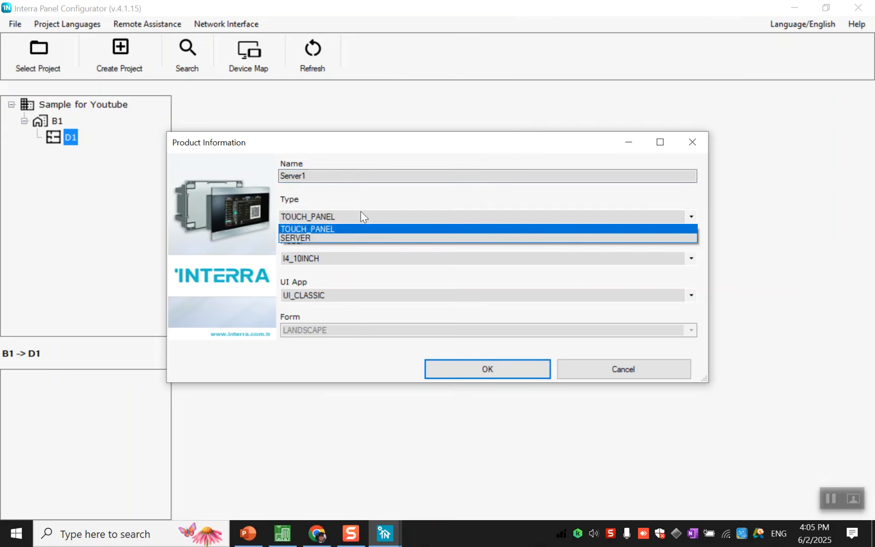
{"action": "left_click", "coordinate": [344, 238]}
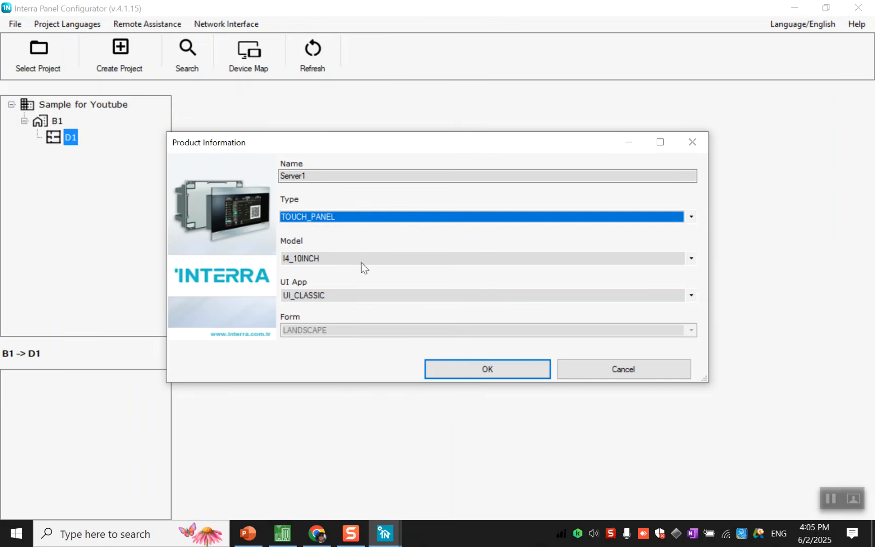
{"action": "left_click", "coordinate": [463, 360]}
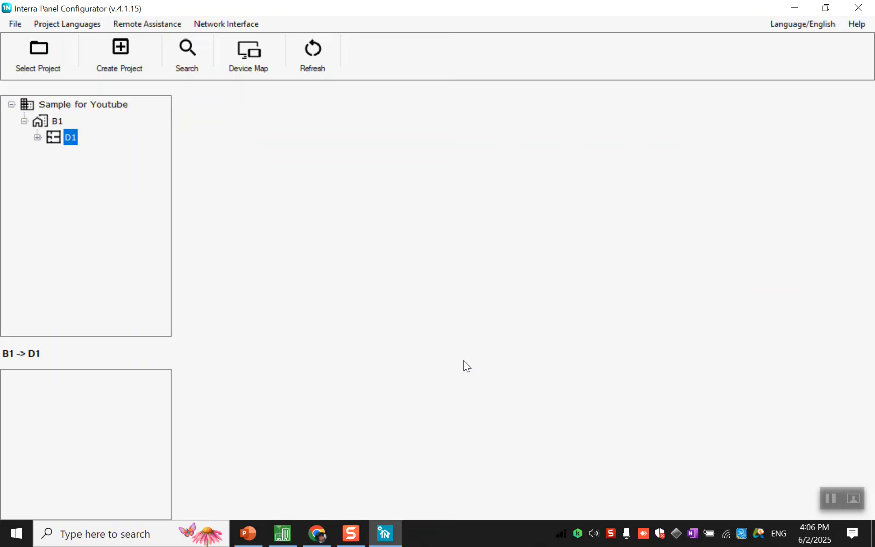
Open the Config Settings page within the general settings of Server1 under flat D1.
{"action": "left_click", "coordinate": [37, 138]}
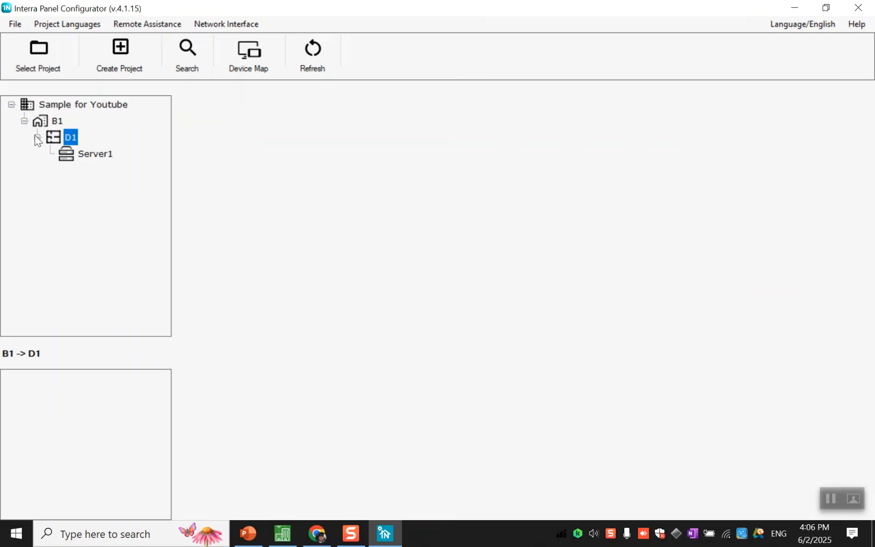
{"action": "left_click", "coordinate": [66, 155]}
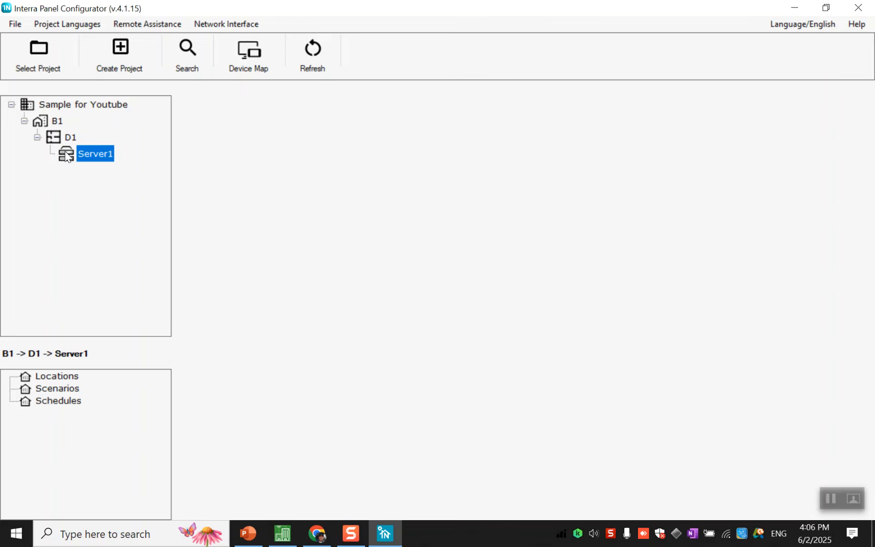
{"action": "right_click", "coordinate": [73, 158]}
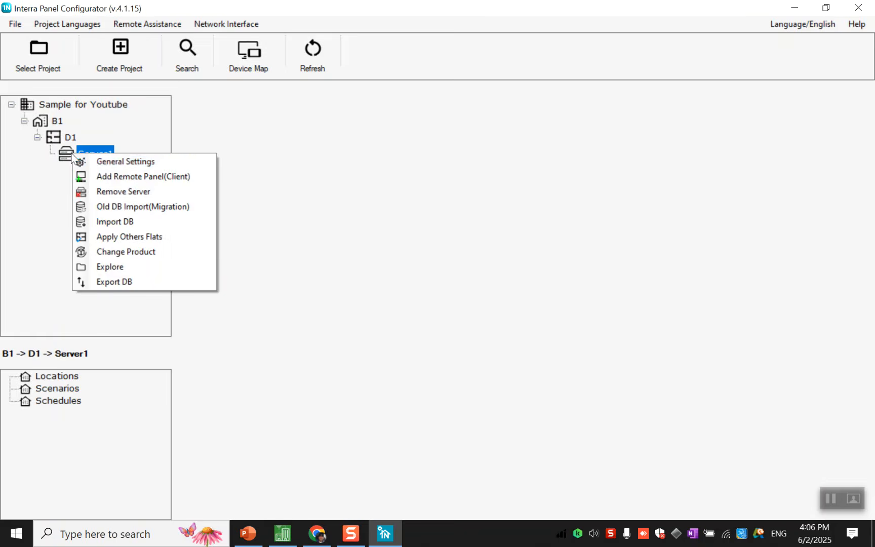
{"action": "left_click", "coordinate": [89, 161]}
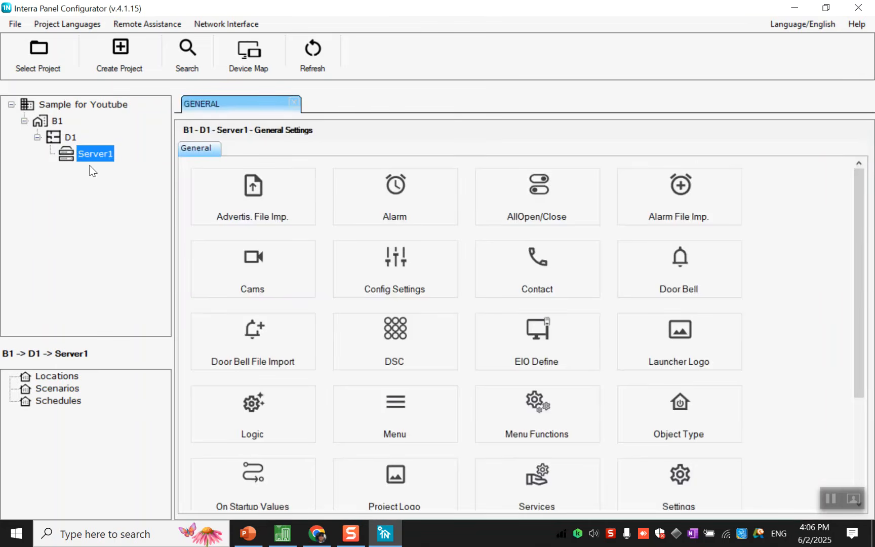
{"action": "right_click", "coordinate": [91, 150]}
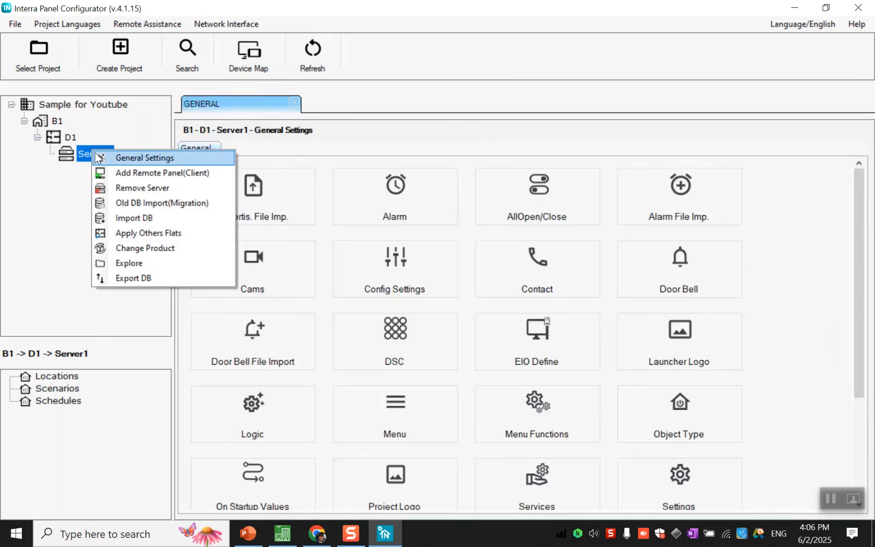
{"action": "left_click", "coordinate": [132, 158]}
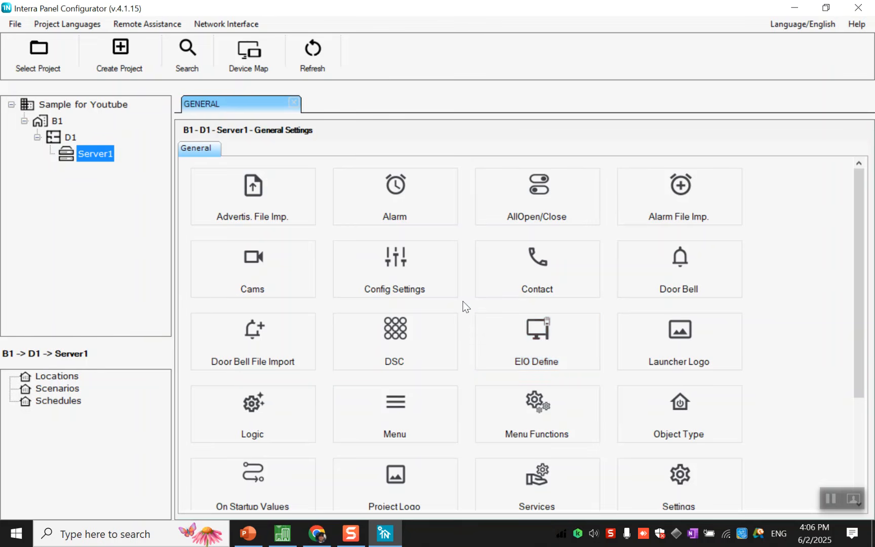
{"action": "left_click", "coordinate": [408, 251]}
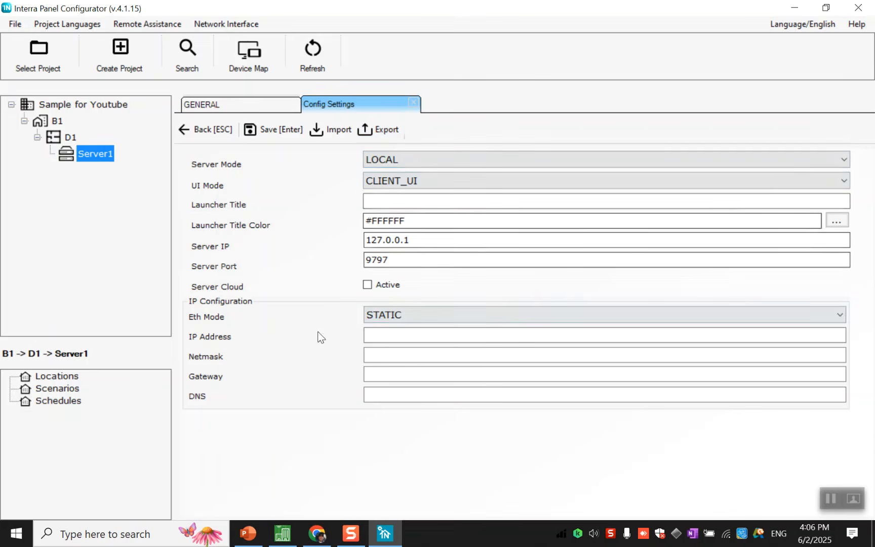
Set Server1's IP address to 192.168.1.100, netmask 255.255.255.0, gateway 192.168.1.1 and DNS 8.8.8.8, and save the configuration.
{"action": "left_click", "coordinate": [376, 338]}
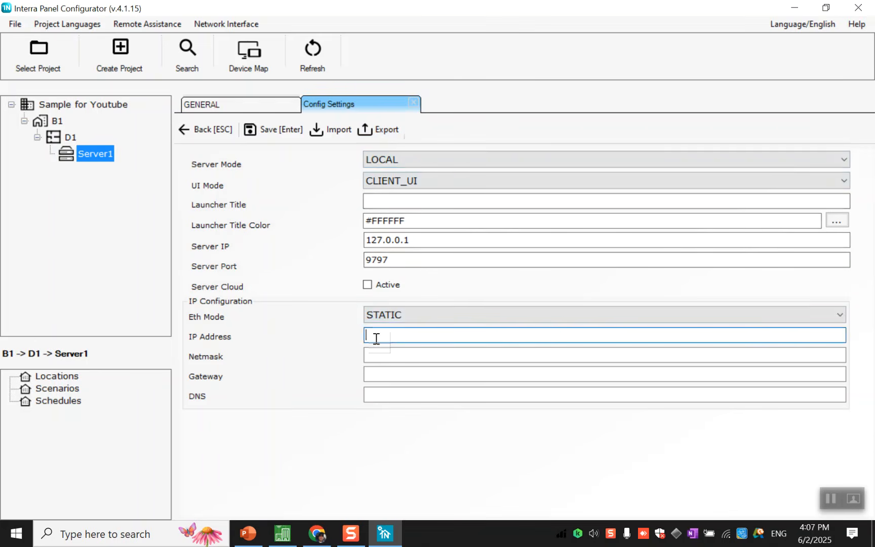
{"action": "type", "text": "192.168.1.100"}
{"action": "left_click", "coordinate": [409, 355]}
{"action": "type", "text": "2555"}
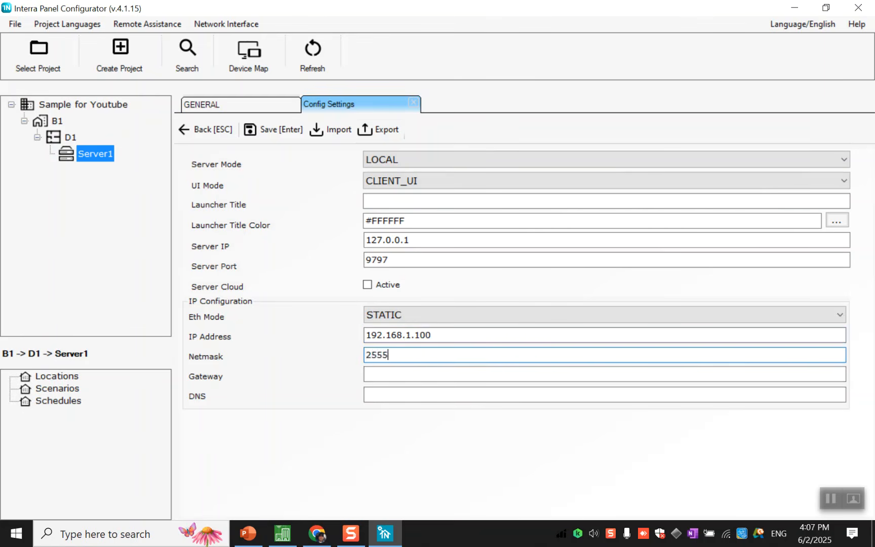
{"action": "key", "text": "BackSpace"}
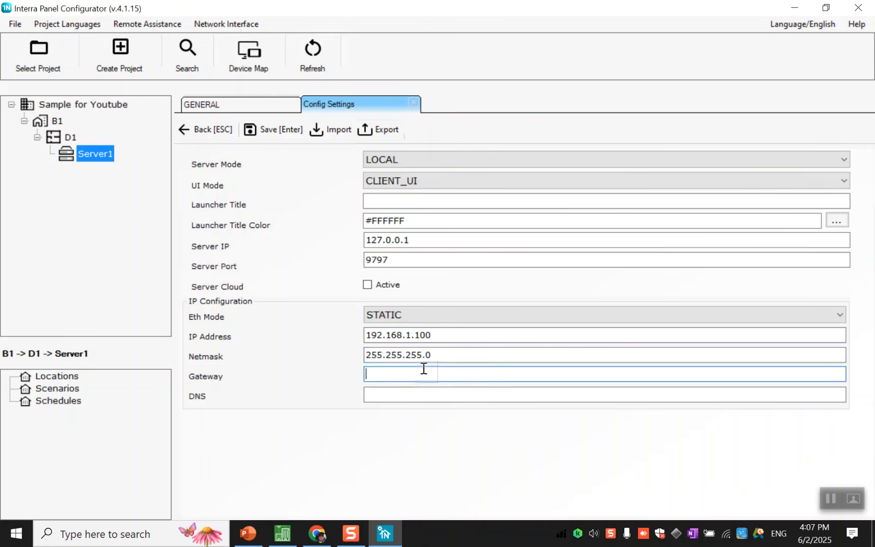
{"action": "type", "text": "192.168.1.1"}
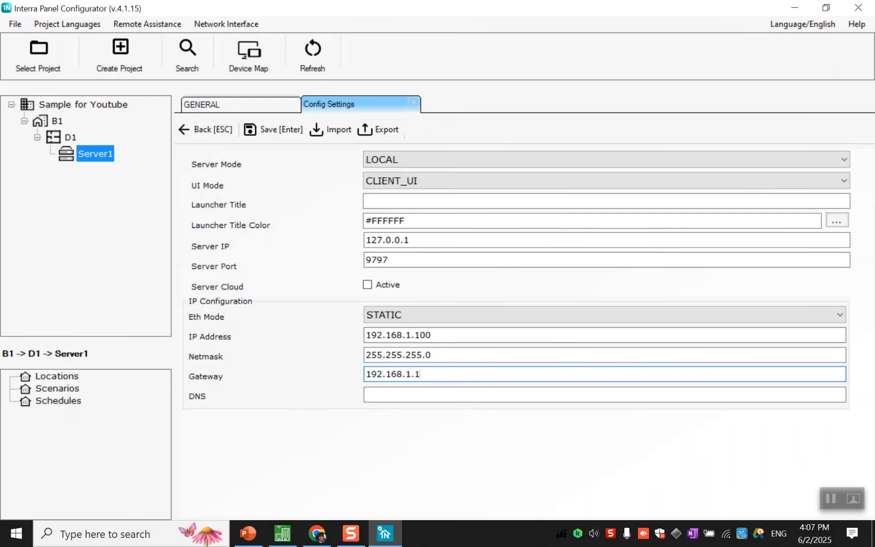
{"action": "left_click", "coordinate": [432, 396]}
{"action": "type", "text": "8.8.8.8"}
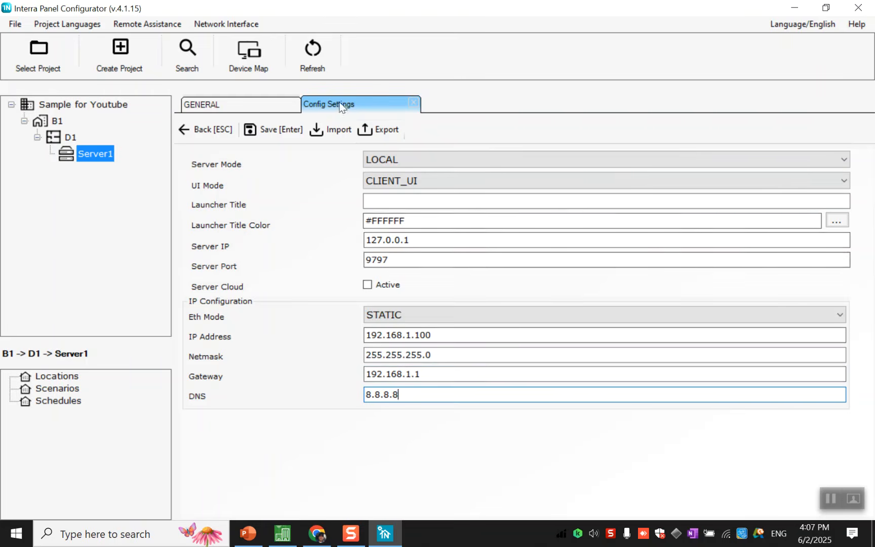
{"action": "left_click", "coordinate": [283, 130]}
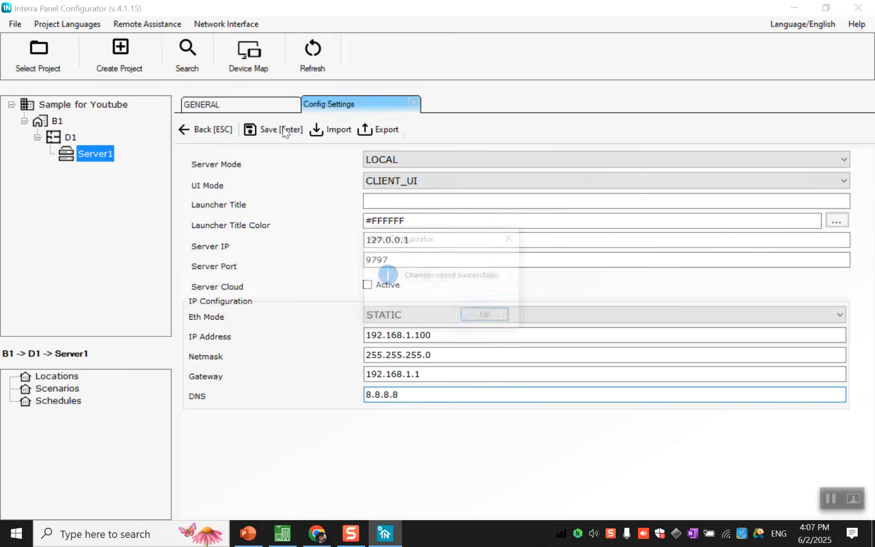
{"action": "left_click", "coordinate": [481, 314]}
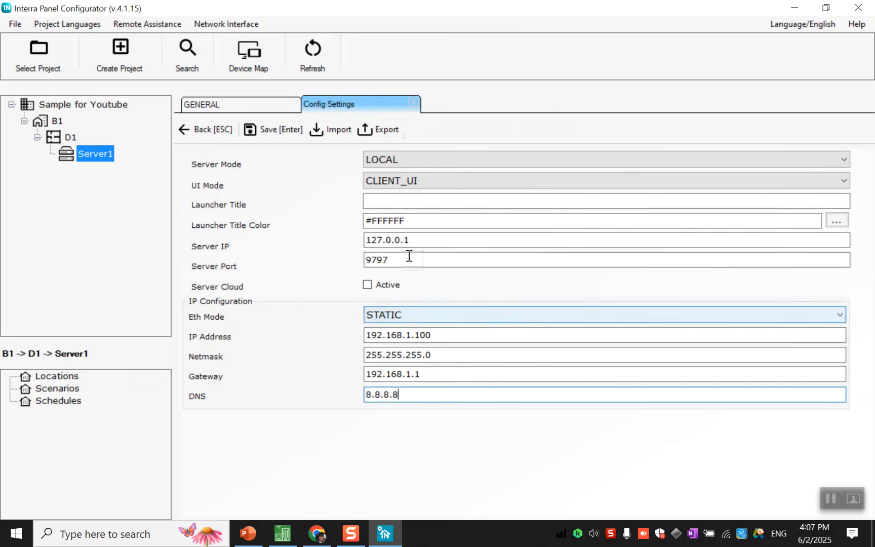
{"action": "left_click", "coordinate": [277, 109]}
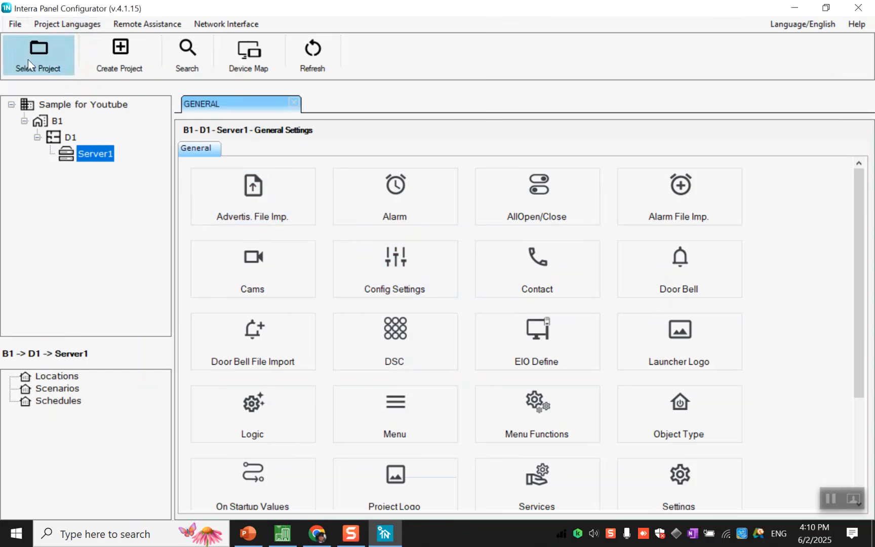
Open the ESF file window for KNX objects and switch to ETS6 with its local projects.
{"action": "left_click", "coordinate": [16, 24]}
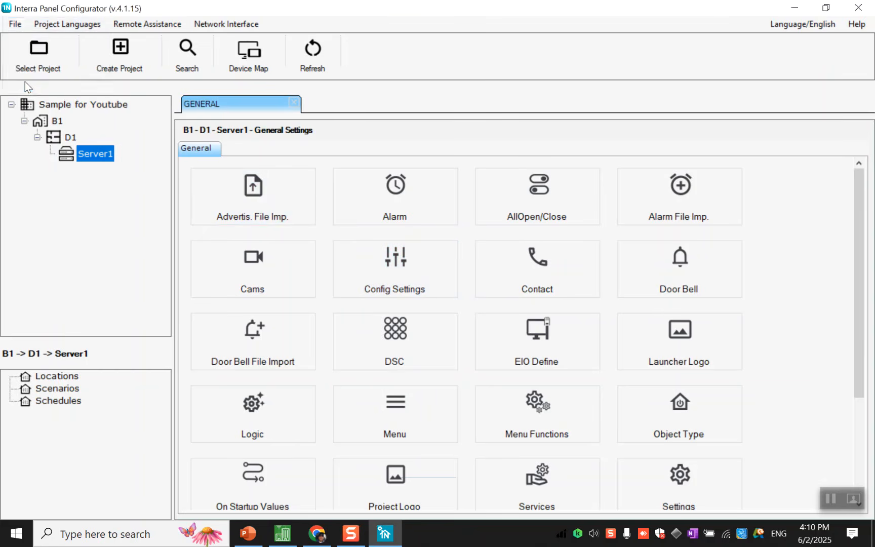
{"action": "left_click", "coordinate": [25, 81]}
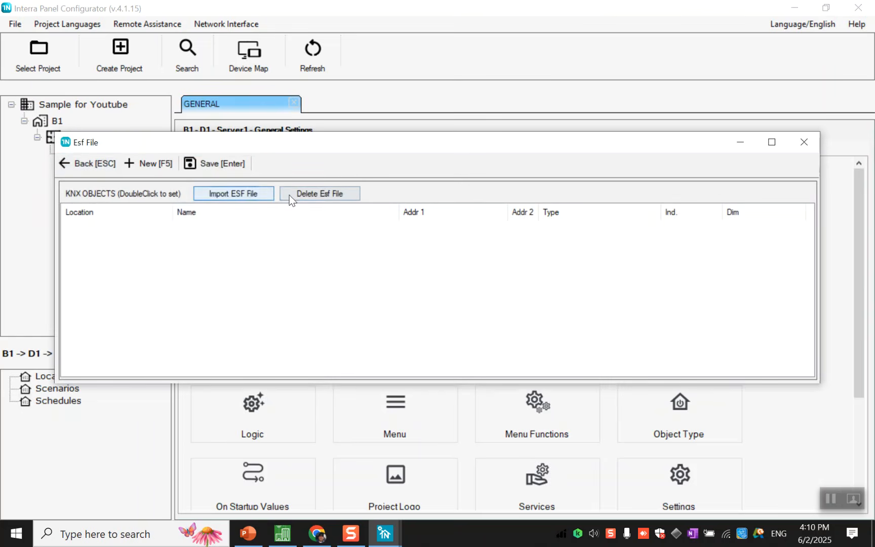
{"action": "left_click", "coordinate": [280, 534]}
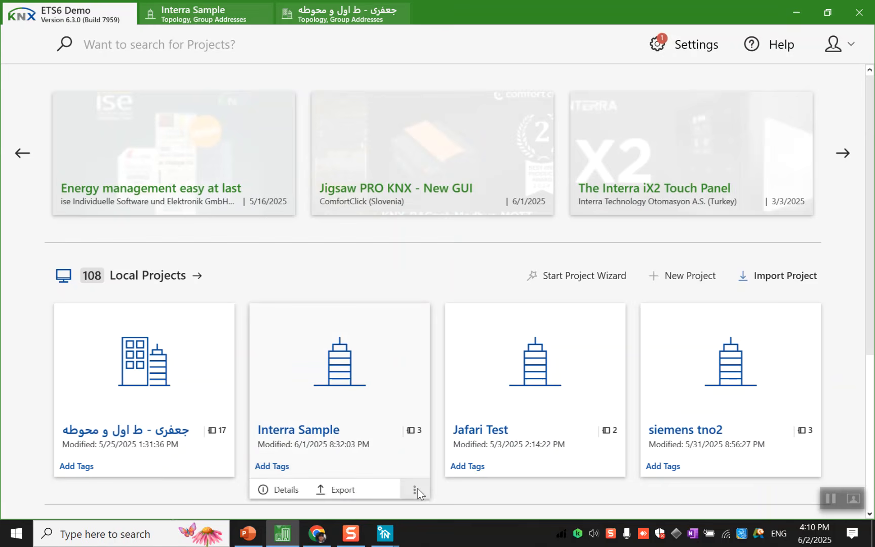
Export the Interra Sample project to the Downloads folder as an OPC Export file named Interra Sample.esf.
{"action": "left_click", "coordinate": [416, 490]}
{"action": "left_click", "coordinate": [361, 490]}
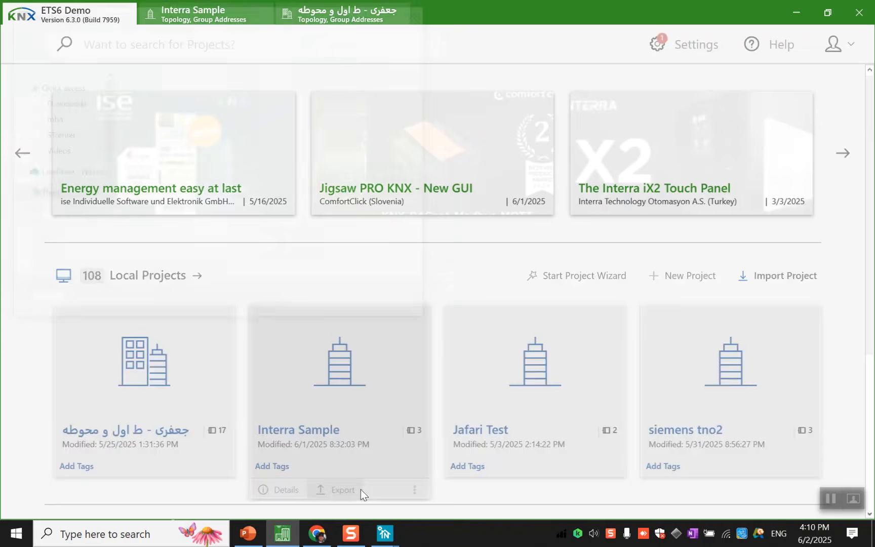
{"action": "left_click", "coordinate": [266, 248]}
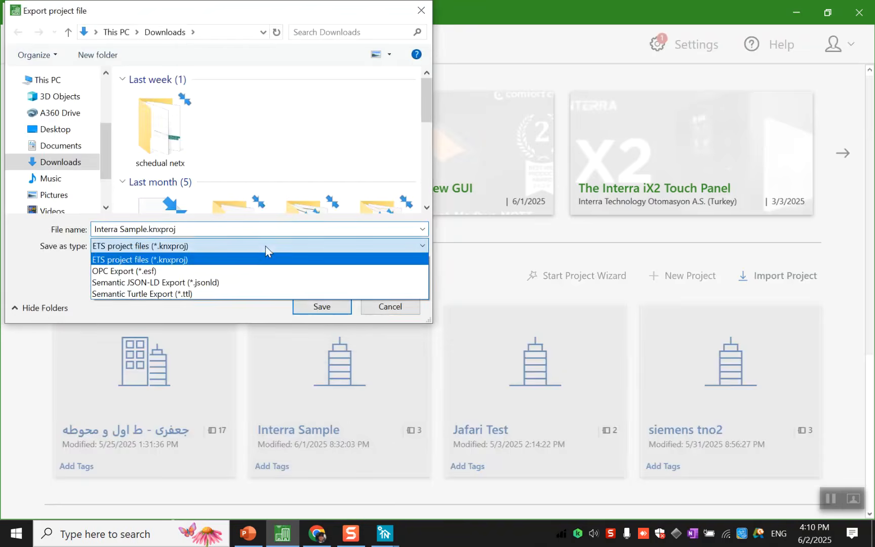
{"action": "left_click", "coordinate": [259, 272]}
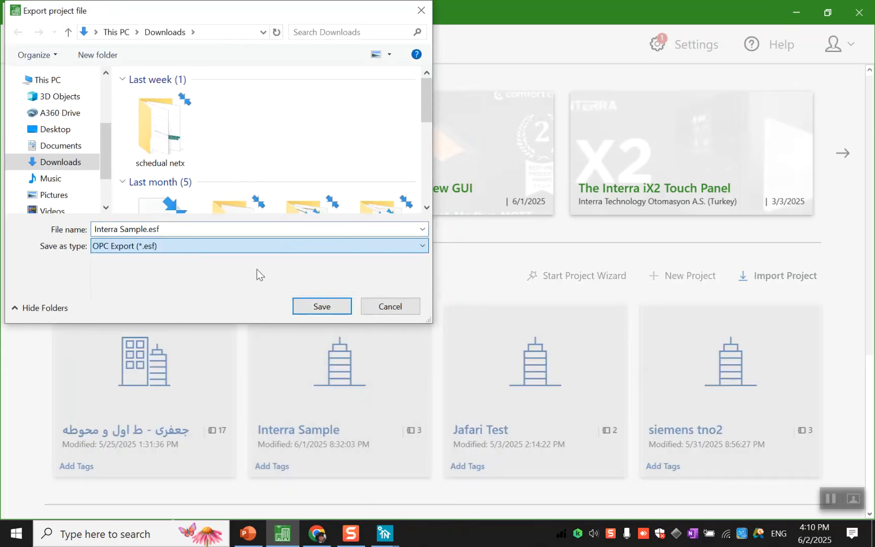
{"action": "left_click", "coordinate": [310, 307]}
{"action": "left_click", "coordinate": [467, 320]}
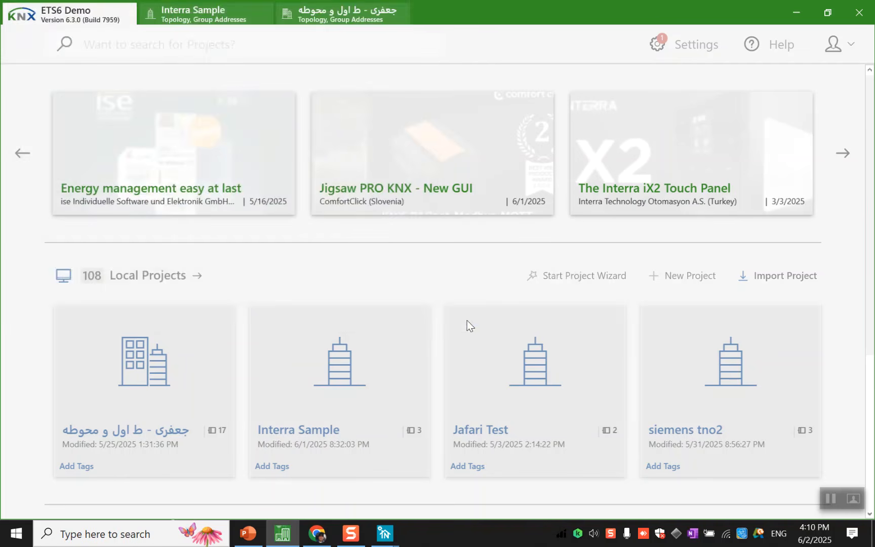
Switch to the Interra Panel Configurator's Esf File window, import Interra Sample.esf from Downloads, review the KNX objects and return to the general settings.
{"action": "mouse_move", "coordinate": [385, 533]}
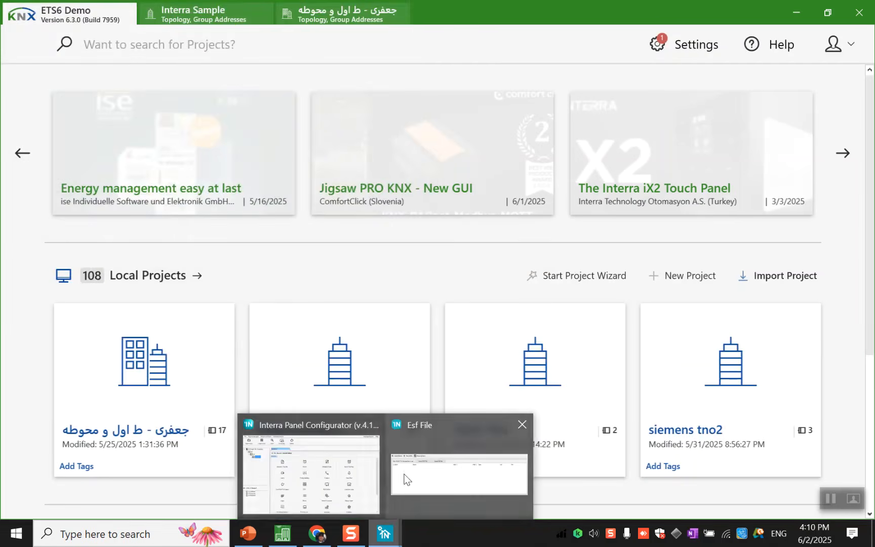
{"action": "left_click", "coordinate": [405, 478]}
{"action": "left_click", "coordinate": [213, 194]}
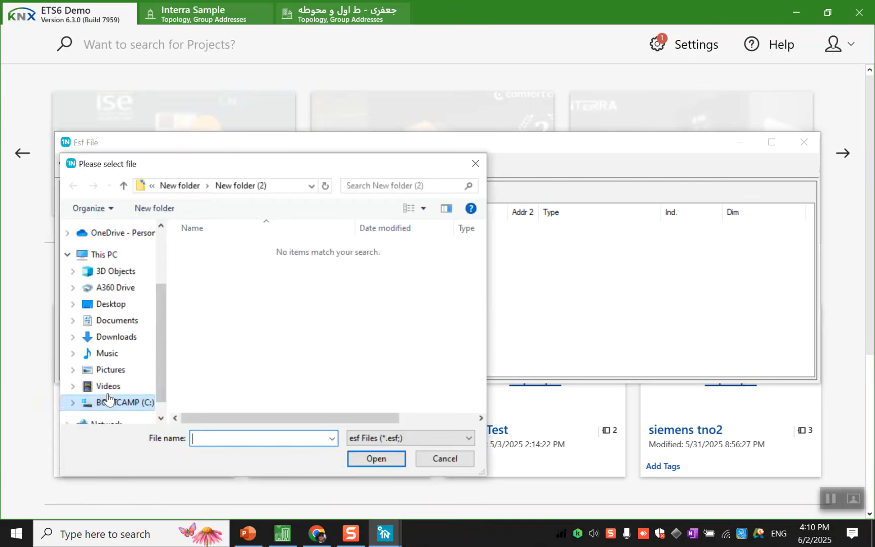
{"action": "left_click", "coordinate": [117, 337]}
{"action": "double_click", "coordinate": [210, 282]}
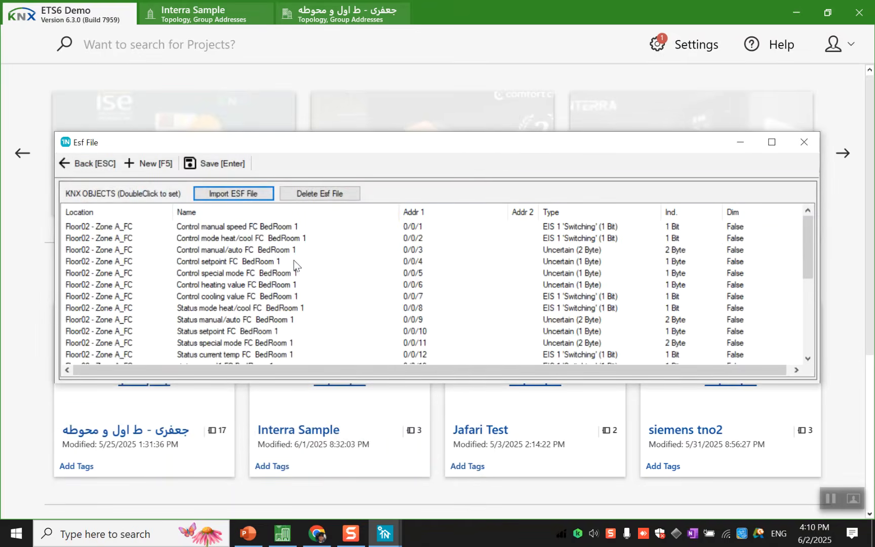
{"action": "scroll", "coordinate": [319, 279], "scroll_direction": "down", "scroll_amount": 5}
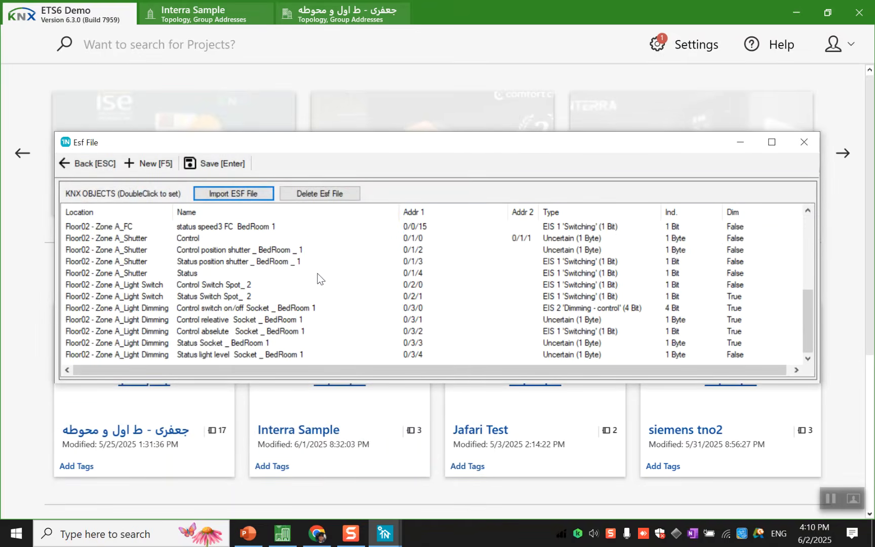
{"action": "left_click", "coordinate": [64, 163]}
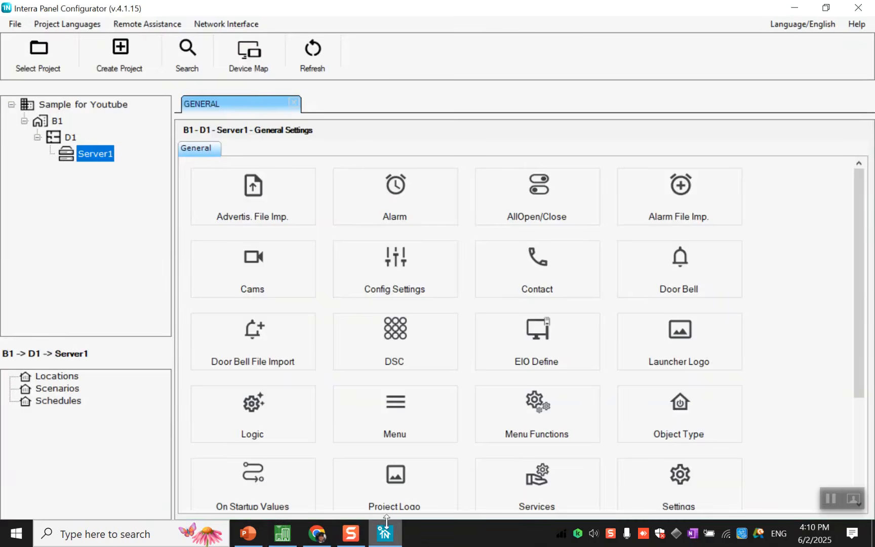
Add a floor named Floor02 with the ABC blocks icon to the locations of Server1 and save it.
{"action": "left_click", "coordinate": [51, 373]}
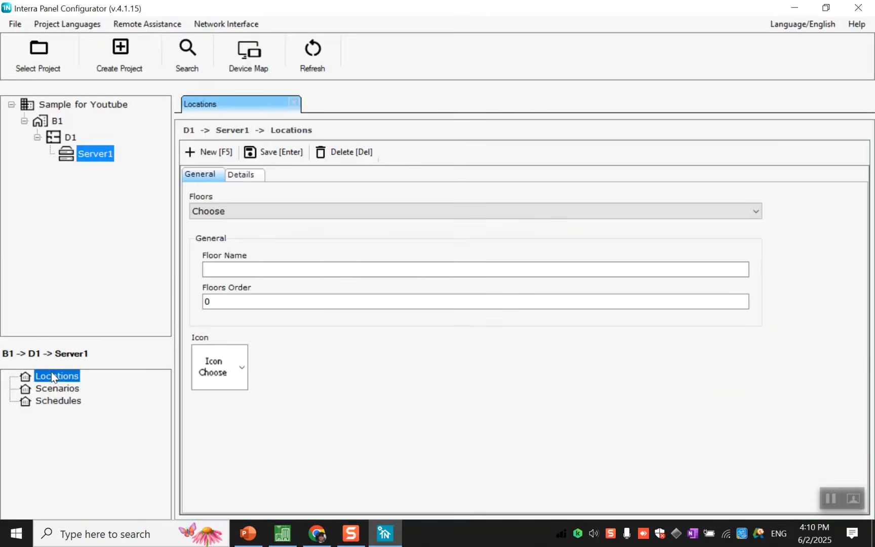
{"action": "left_click", "coordinate": [230, 211]}
{"action": "left_click", "coordinate": [230, 224]}
{"action": "left_click", "coordinate": [229, 268]}
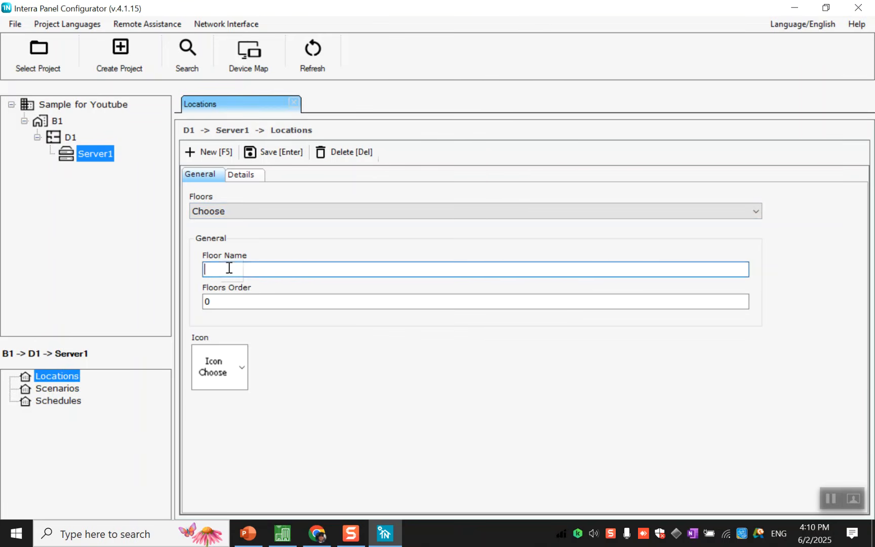
{"action": "type", "text": "Floor02"}
{"action": "left_click", "coordinate": [234, 362]}
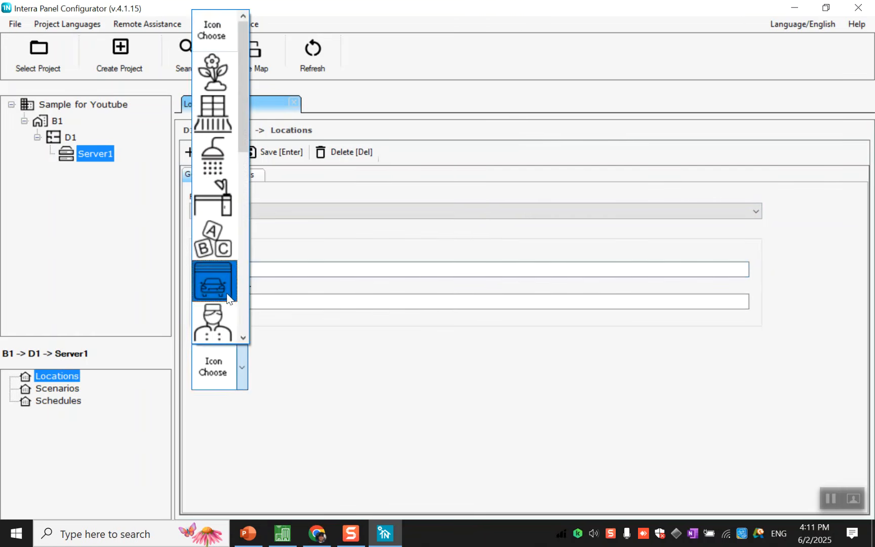
{"action": "left_click", "coordinate": [219, 253]}
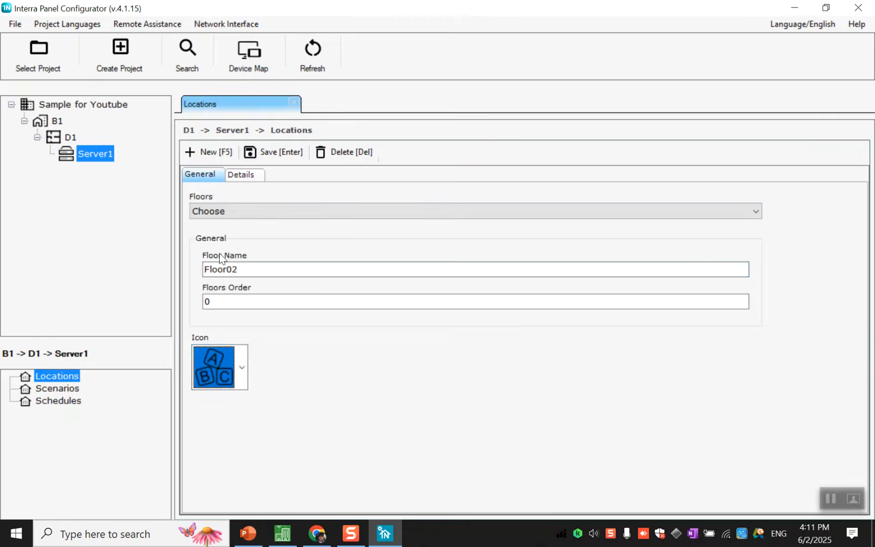
{"action": "left_click", "coordinate": [268, 153]}
Add a location named Office with the desk icon under Floor02 and save it.
{"action": "left_click", "coordinate": [72, 394]}
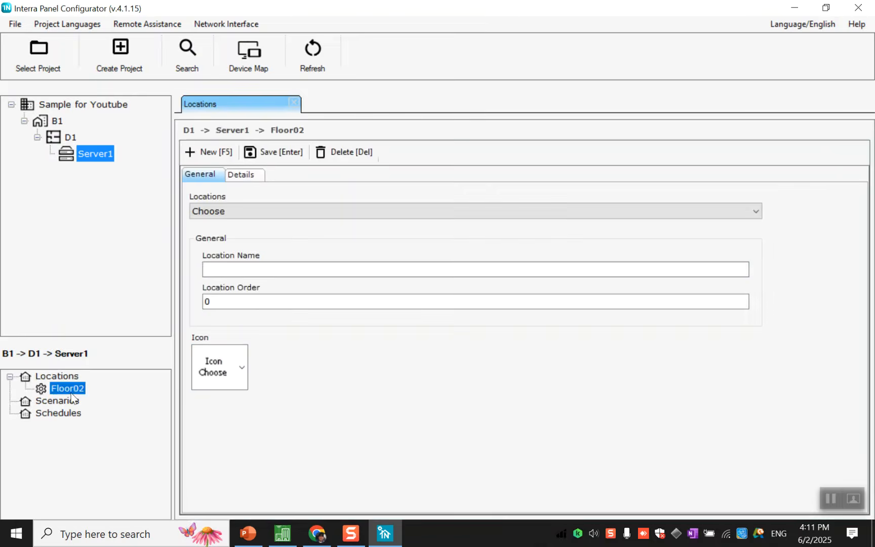
{"action": "right_click", "coordinate": [72, 390]}
{"action": "left_click", "coordinate": [77, 391]}
{"action": "left_click", "coordinate": [232, 269]}
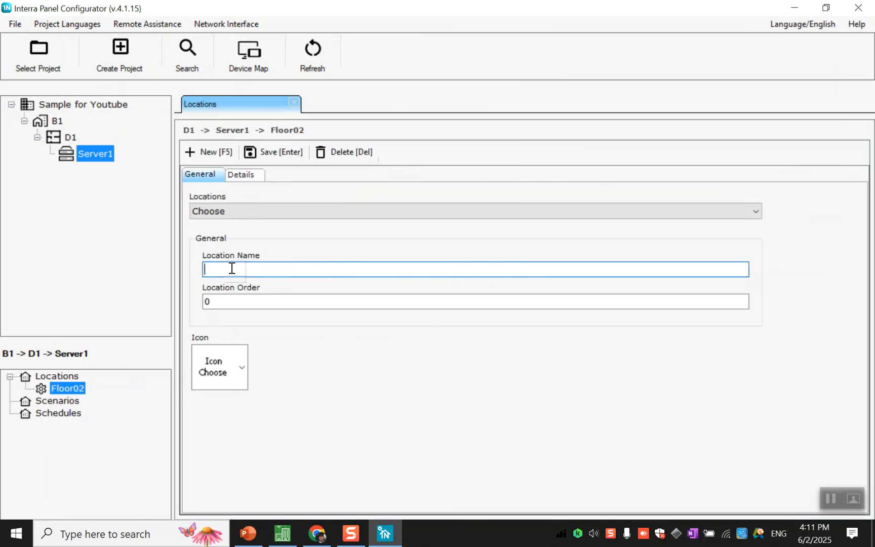
{"action": "type", "text": "Office"}
{"action": "left_click", "coordinate": [201, 369]}
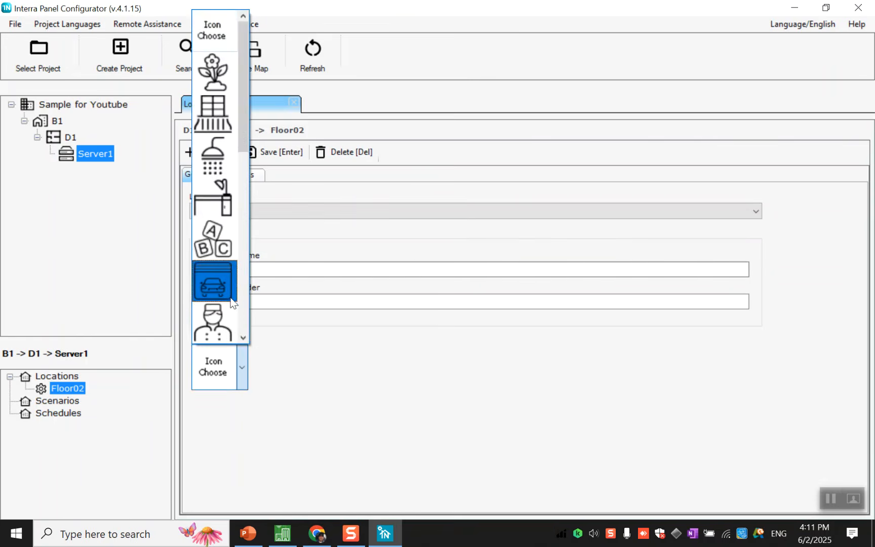
{"action": "left_click", "coordinate": [219, 213]}
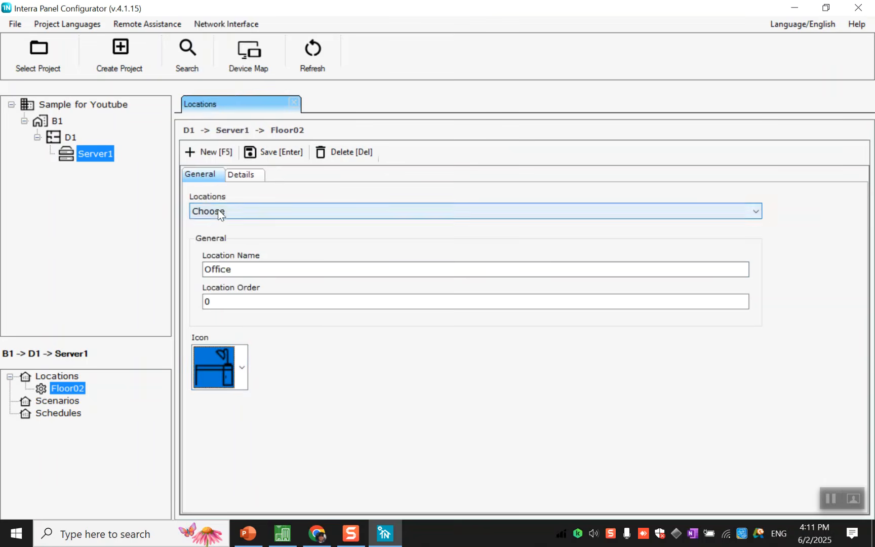
{"action": "left_click", "coordinate": [249, 154]}
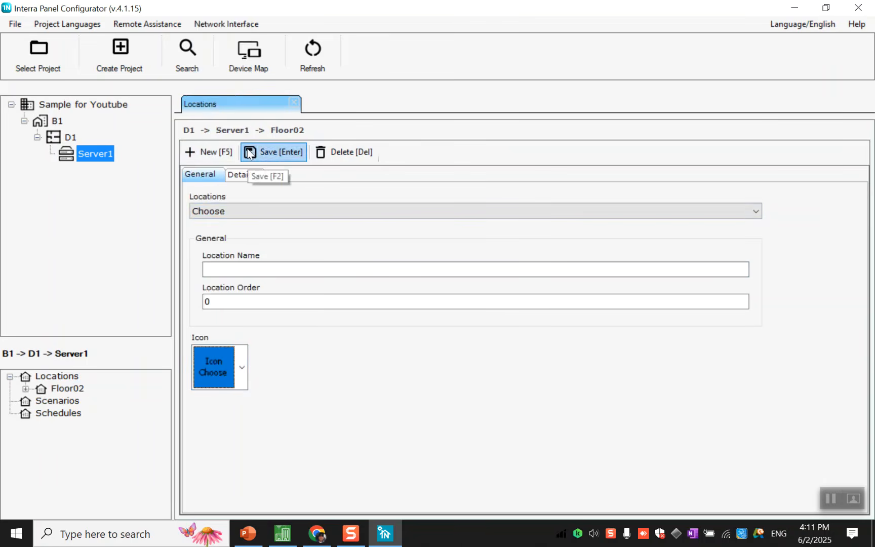
Expand Floor02 and open the controls page of the Office location.
{"action": "left_click", "coordinate": [28, 389]}
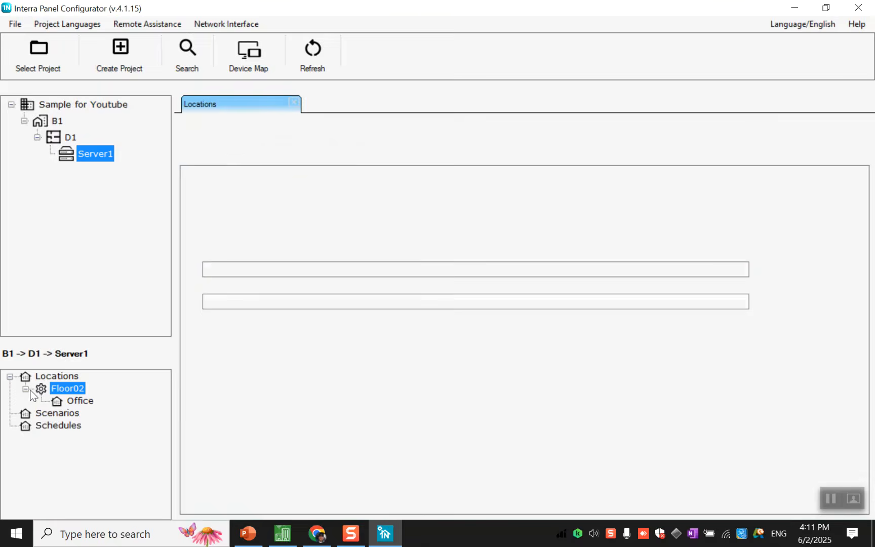
{"action": "left_click", "coordinate": [70, 401]}
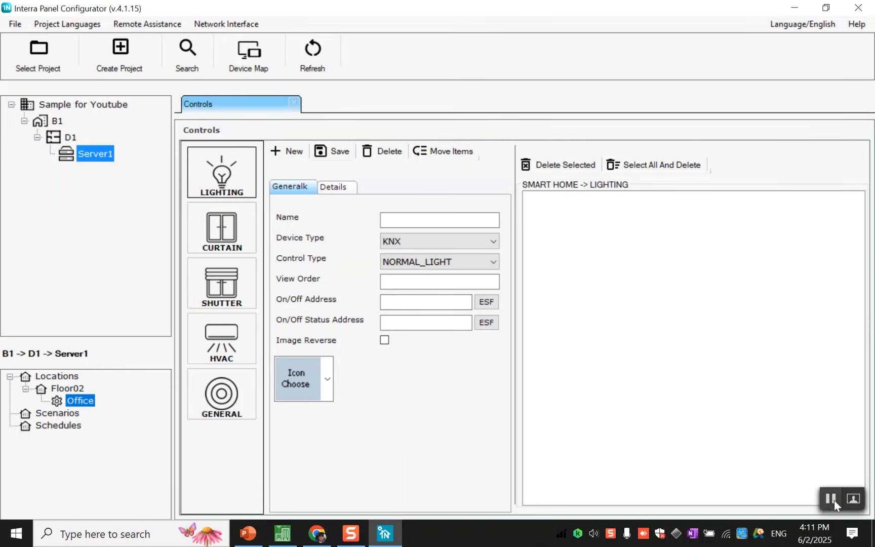
{"action": "left_click", "coordinate": [831, 498]}
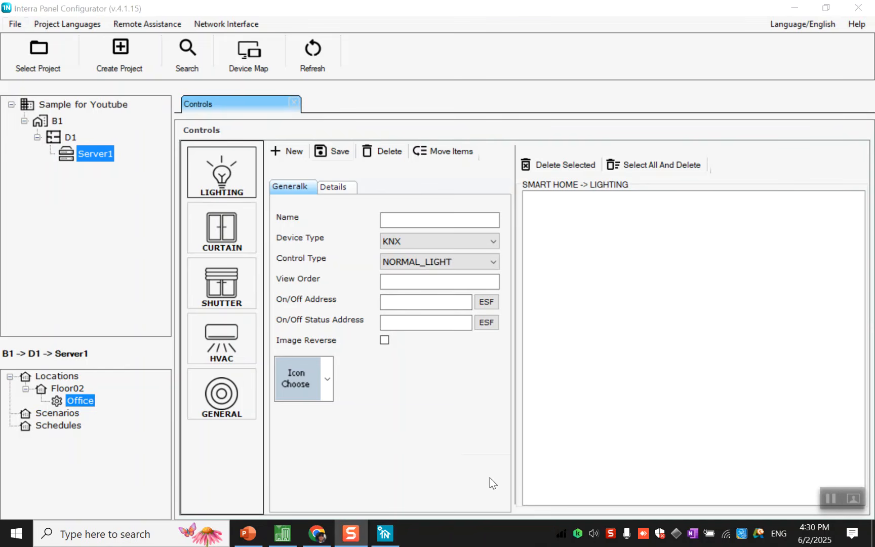
Switch to ETS6 and look up the Light Switch group addresses of Floor02 - Zone A in the Interra Sample project.
{"action": "left_click", "coordinate": [289, 538]}
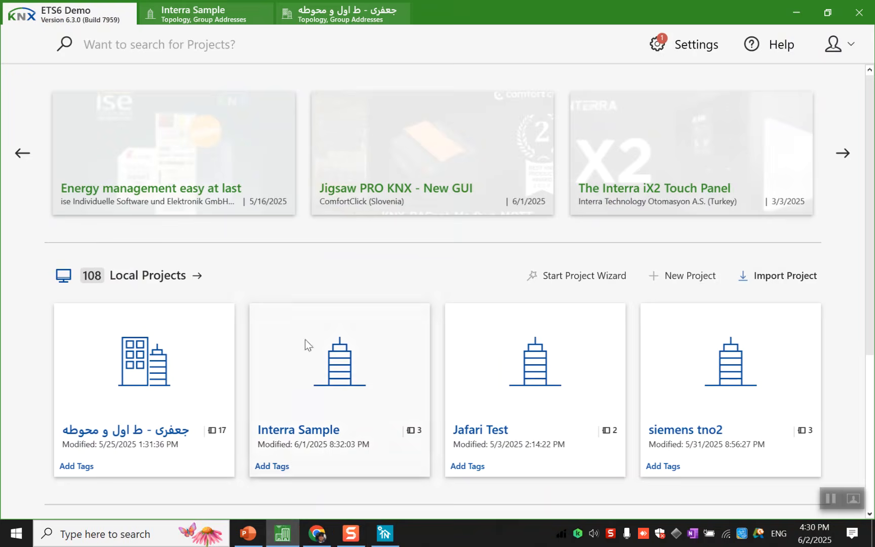
{"action": "left_click", "coordinate": [207, 21]}
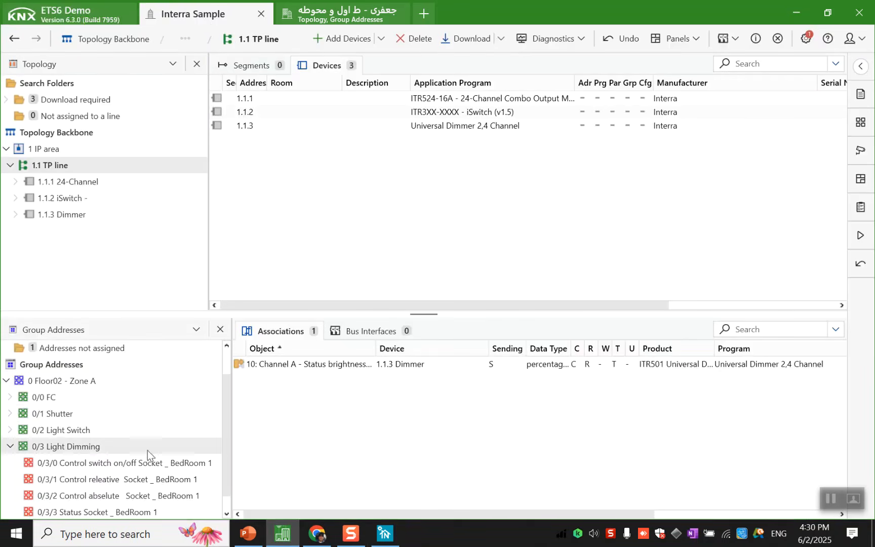
{"action": "left_click", "coordinate": [11, 448]}
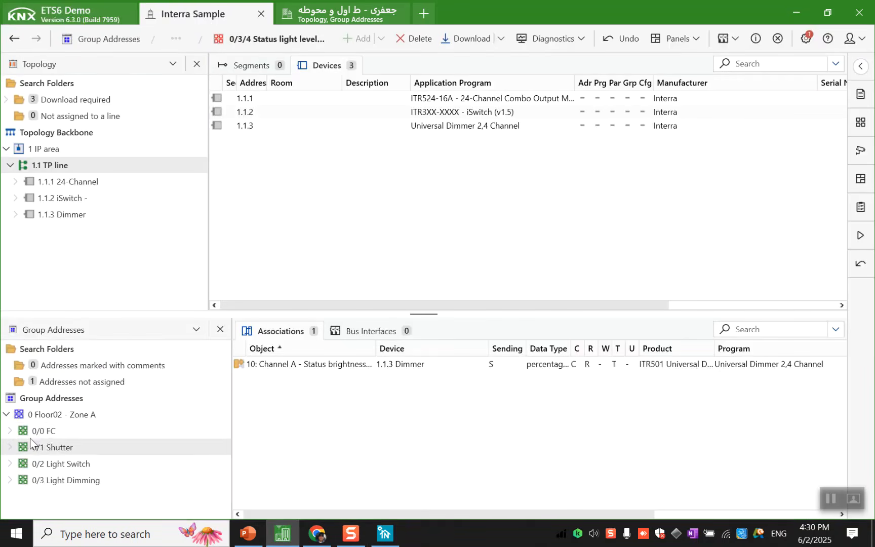
{"action": "left_click", "coordinate": [67, 456]}
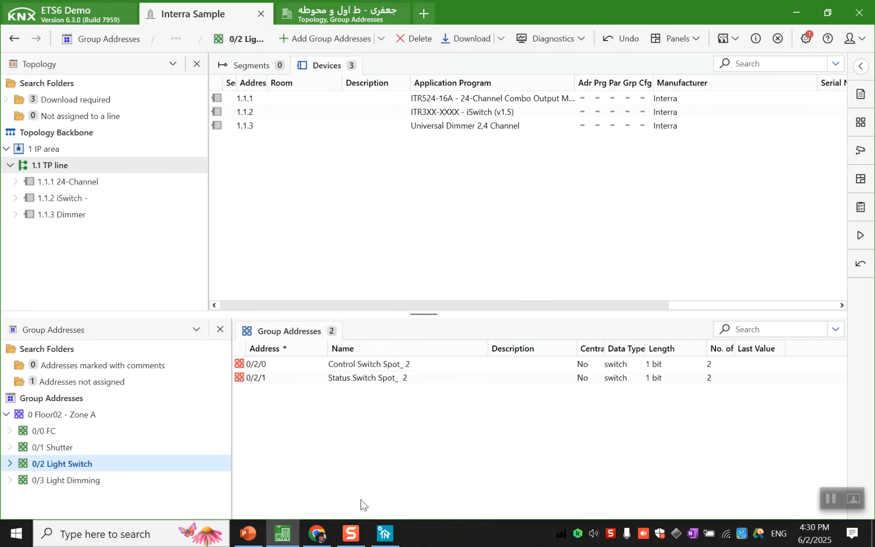
Back in Interra Panel Configurator, name the Office's new lighting control Light 01 and set its On/Off Address to 0/2/0.
{"action": "left_click", "coordinate": [385, 534]}
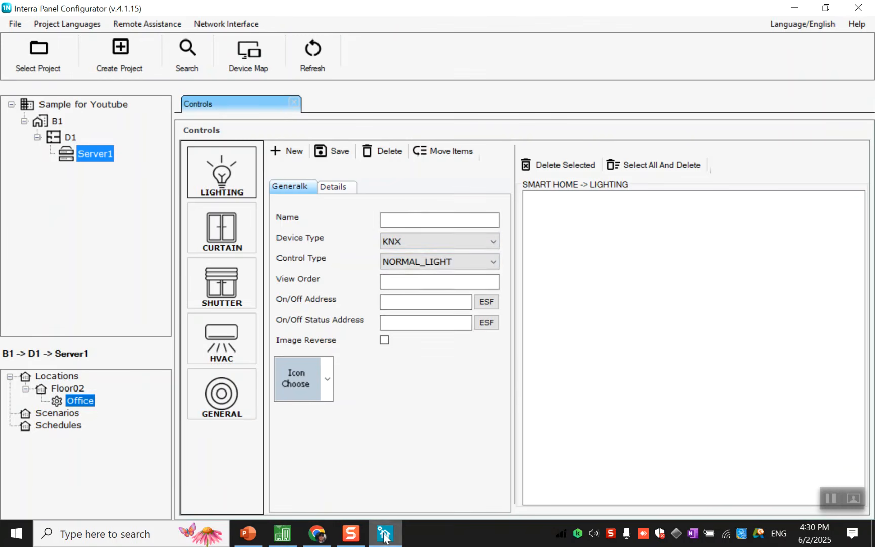
{"action": "left_click", "coordinate": [414, 219]}
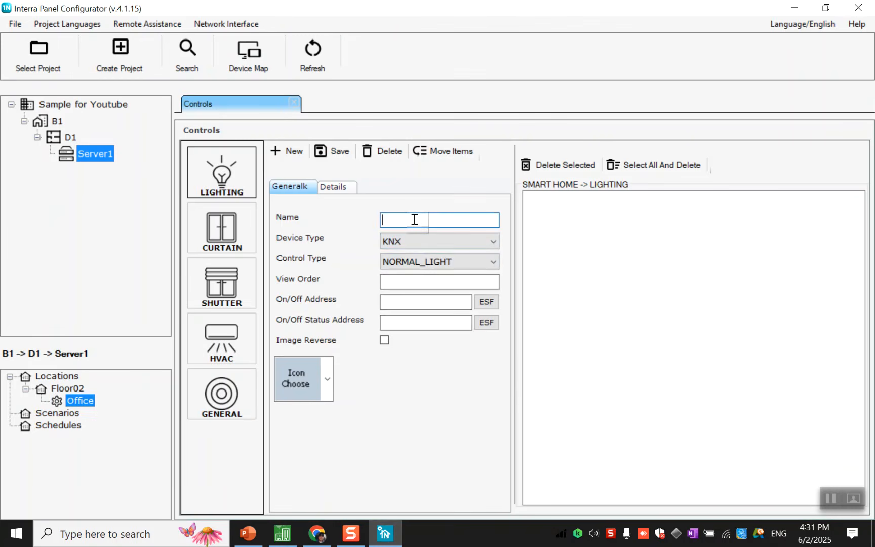
{"action": "type", "text": "Light 01"}
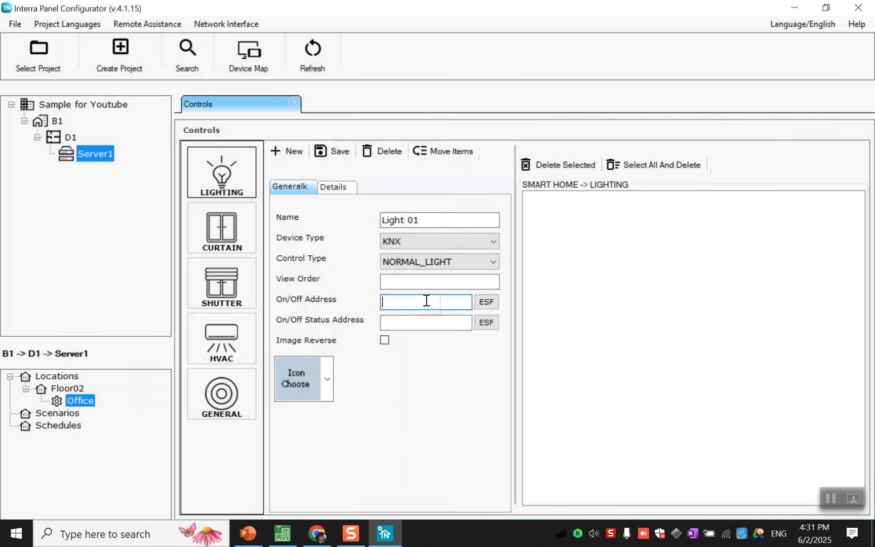
{"action": "left_click", "coordinate": [392, 307]}
{"action": "left_click", "coordinate": [281, 533]}
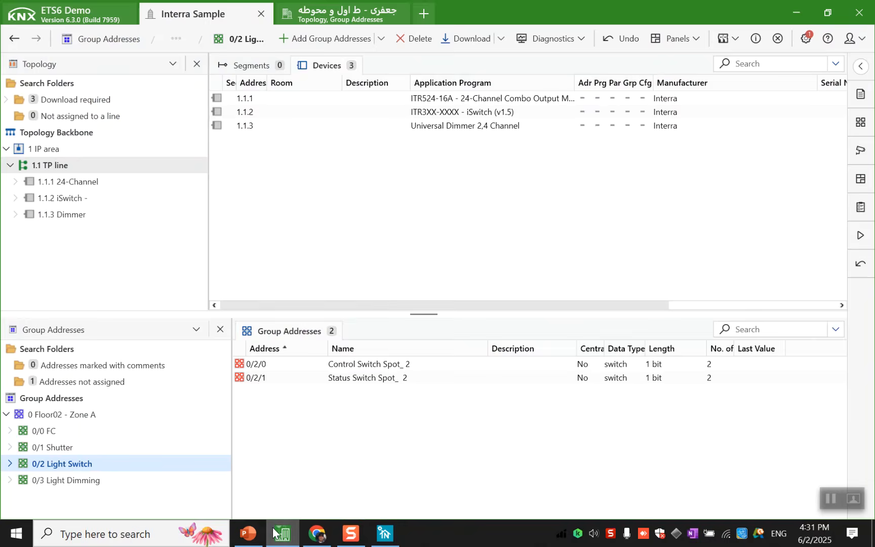
{"action": "left_click", "coordinate": [273, 533]}
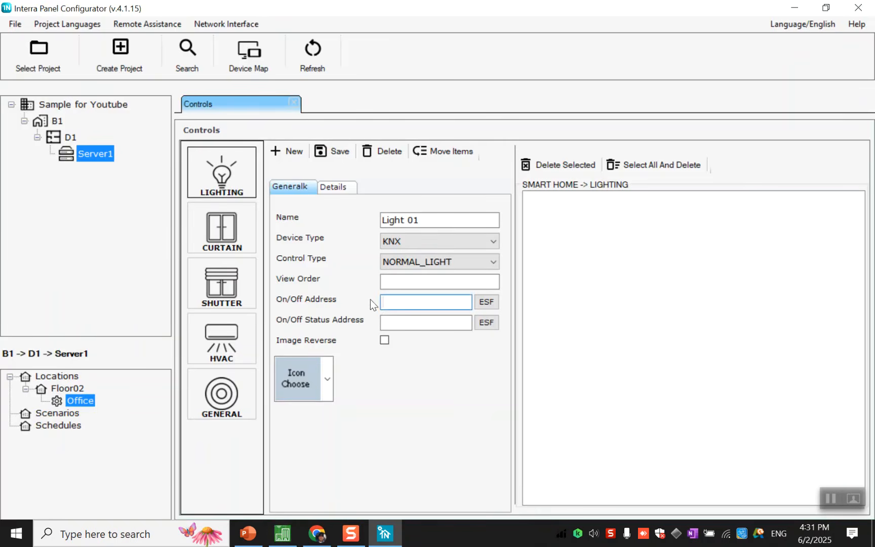
{"action": "type", "text": "0/2/0"}
Assign the ESF object Status Switch Spot_ 2 (0/2/1) as Light 01's On/Off Status Address, choose the light bulb icon and save the control.
{"action": "left_click", "coordinate": [493, 322]}
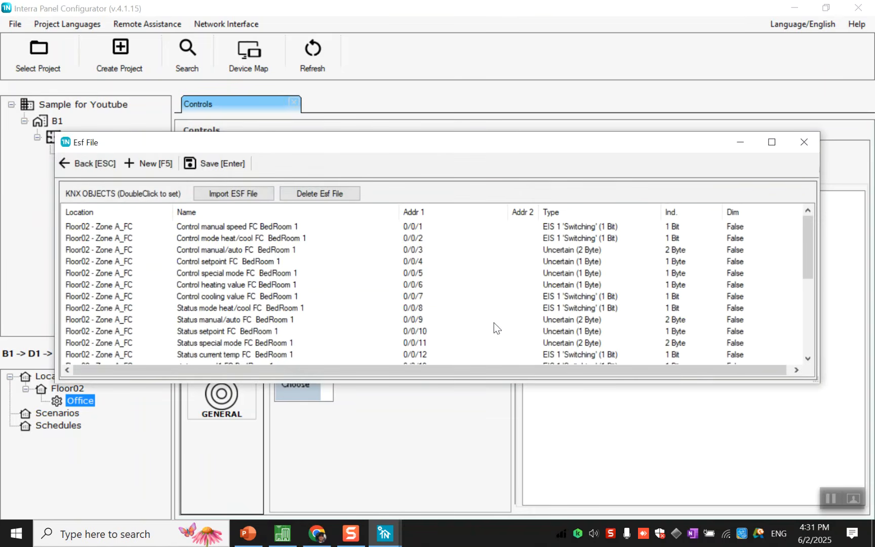
{"action": "scroll", "coordinate": [470, 315], "scroll_direction": "down", "scroll_amount": 2}
{"action": "scroll", "coordinate": [471, 315], "scroll_direction": "down", "scroll_amount": 3}
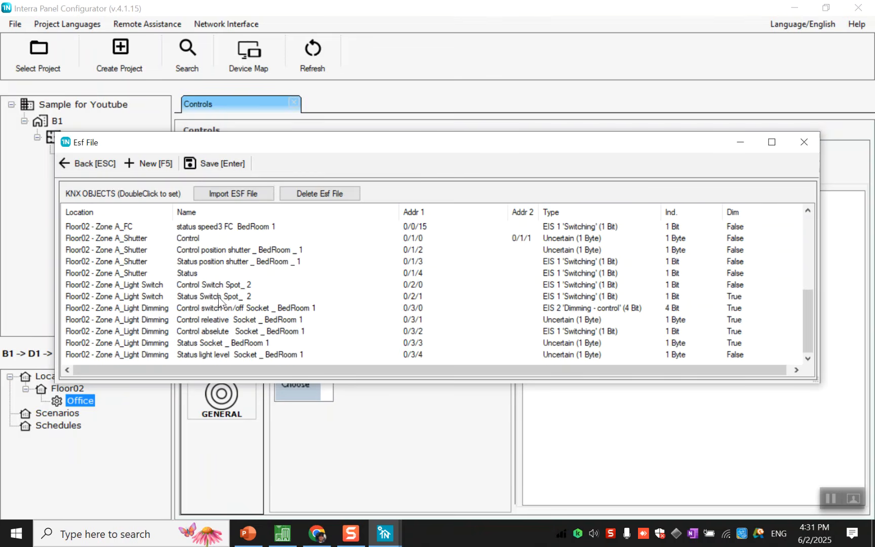
{"action": "double_click", "coordinate": [418, 296]}
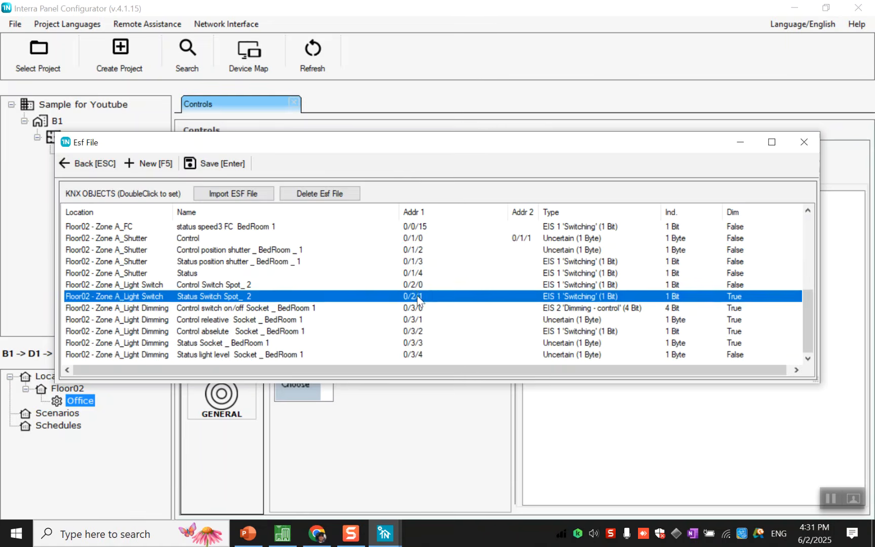
{"action": "left_click", "coordinate": [325, 380]}
{"action": "left_click", "coordinate": [307, 217]}
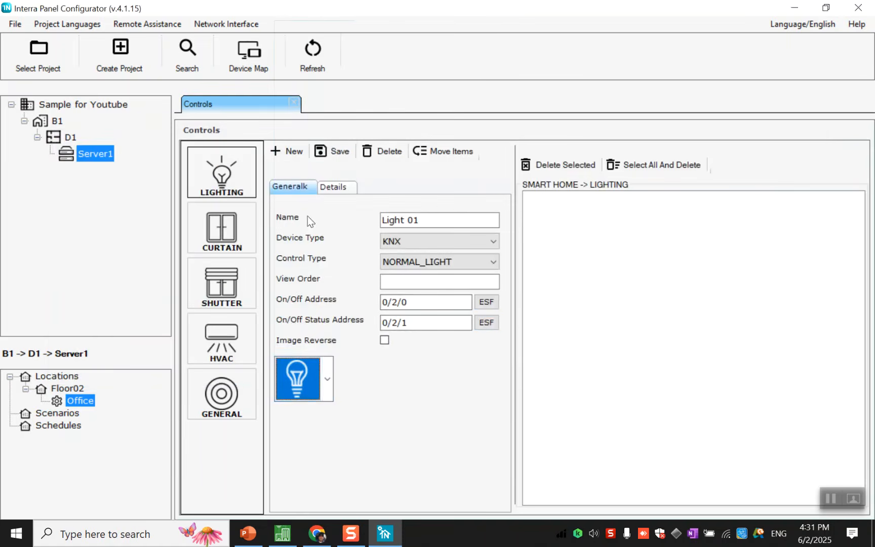
{"action": "left_click", "coordinate": [336, 155]}
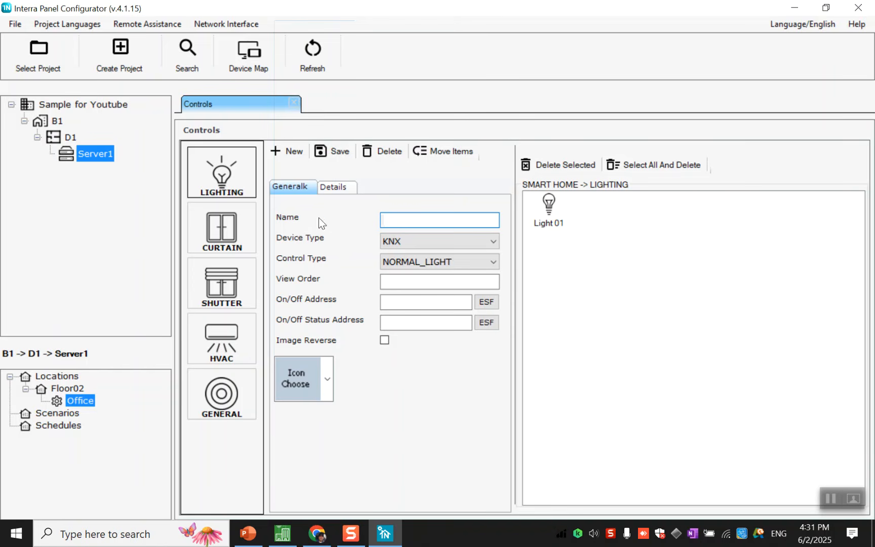
Set the new lighting control's type to DIM_LIGHT and name it Light Dim 01.
{"action": "left_click", "coordinate": [400, 262]}
{"action": "left_click", "coordinate": [400, 261]}
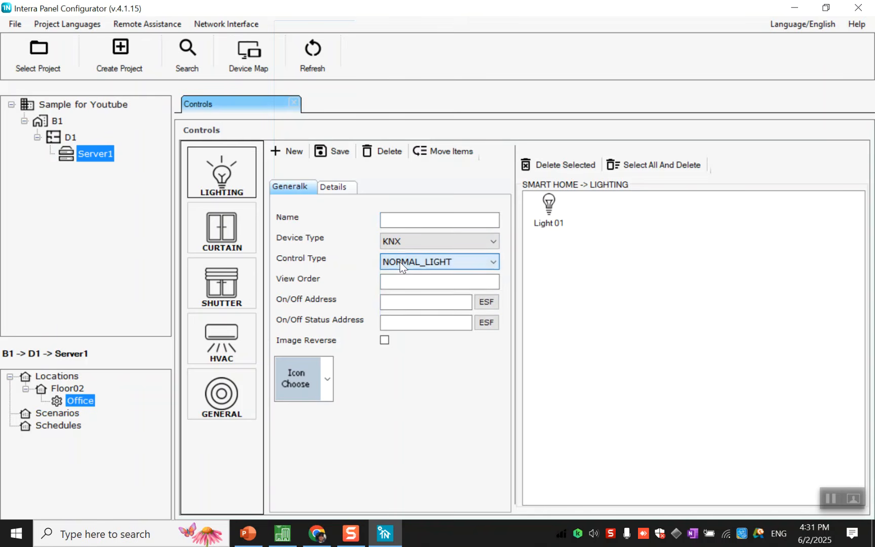
{"action": "left_click", "coordinate": [400, 262]}
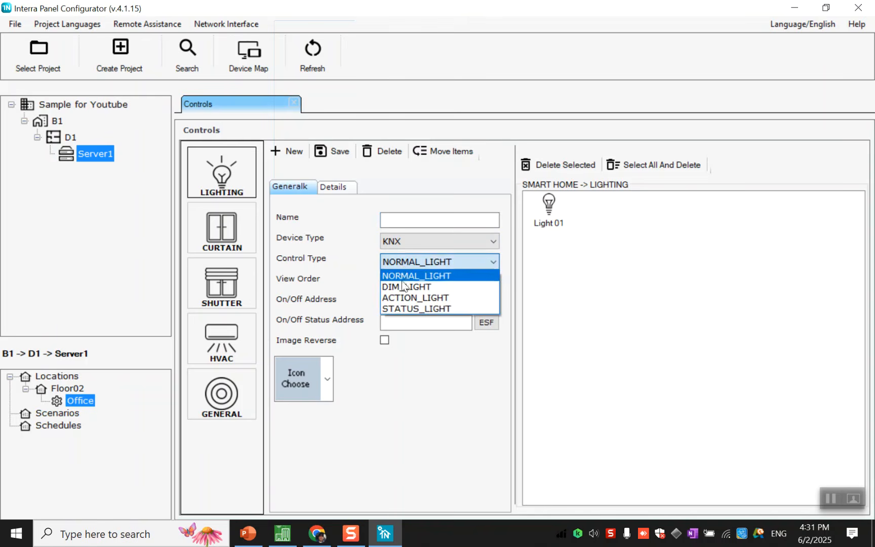
{"action": "left_click", "coordinate": [402, 284]}
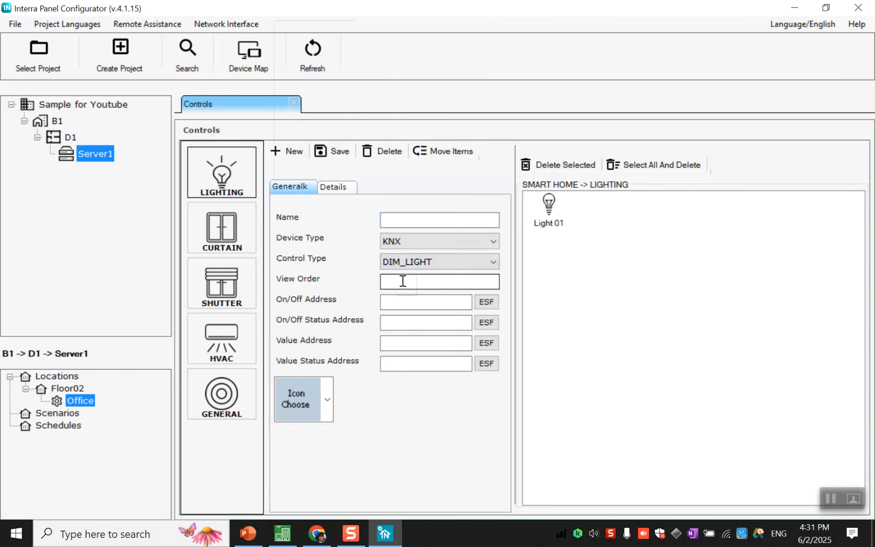
{"action": "left_click", "coordinate": [408, 223]}
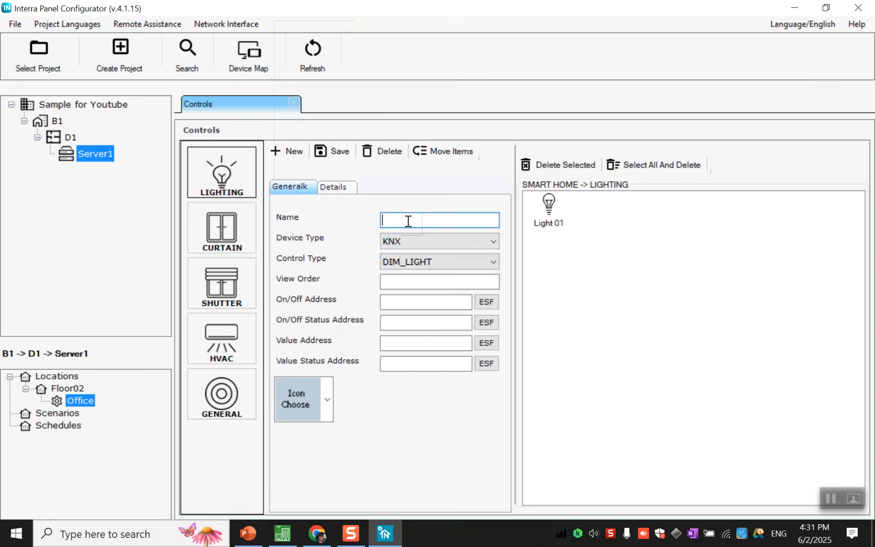
{"action": "type", "text": "Light Dim 01"}
{"action": "left_click", "coordinate": [472, 282]}
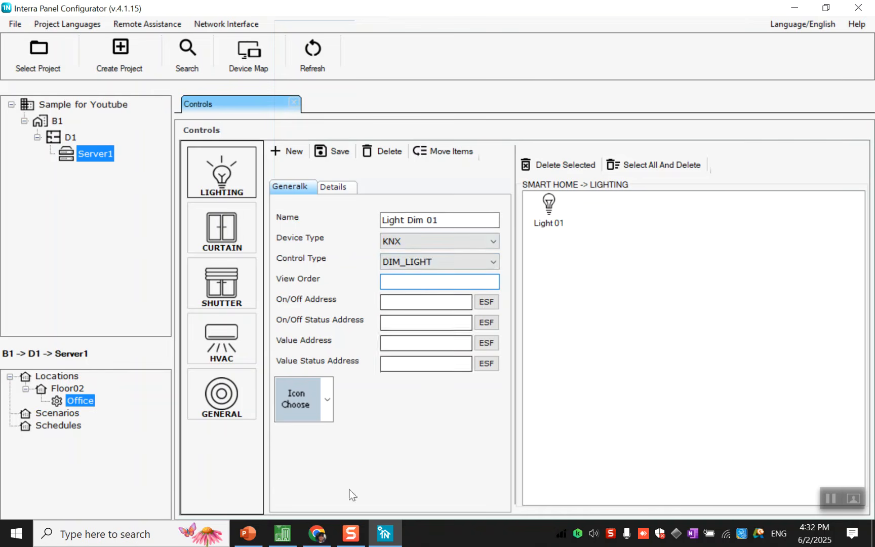
Look up the Light Dimming group addresses in ETS6, and set Light Dim 01's On/Off Address to 0/3/0 in Interra Panel Configurator.
{"action": "left_click", "coordinate": [283, 533]}
{"action": "left_click", "coordinate": [205, 480]}
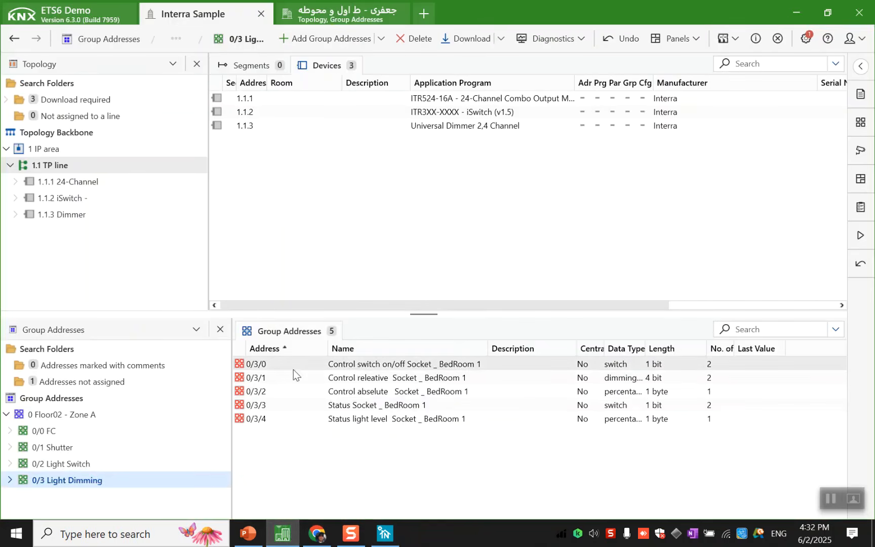
{"action": "left_click", "coordinate": [373, 544]}
{"action": "left_click", "coordinate": [404, 300]}
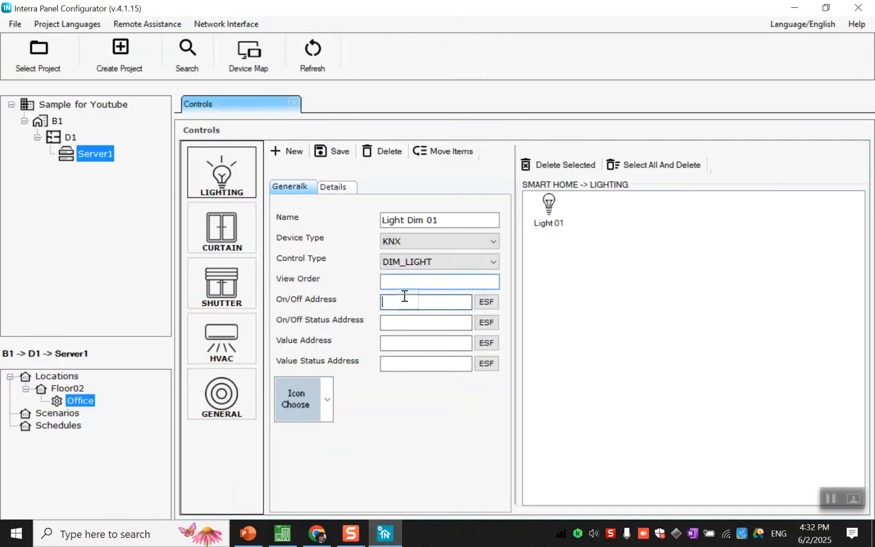
{"action": "type", "text": "0/3/0"}
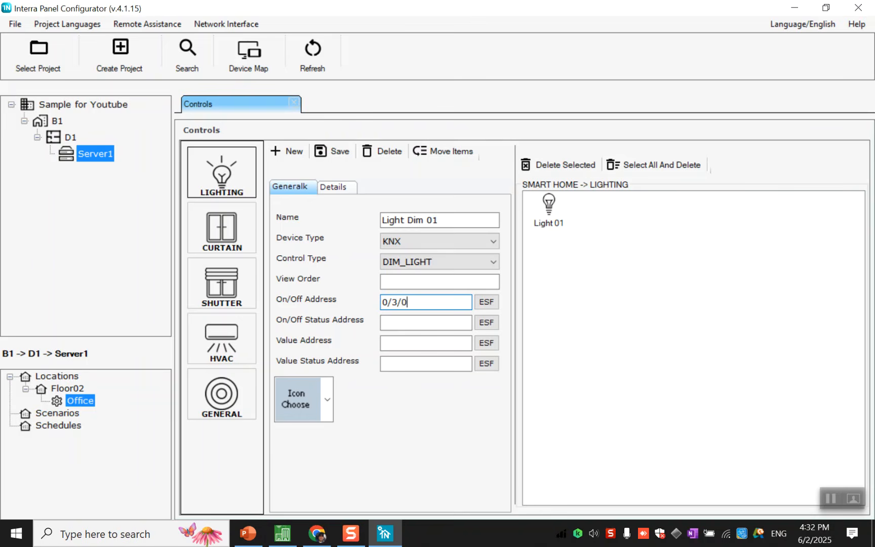
{"action": "left_click", "coordinate": [486, 323]}
{"action": "scroll", "coordinate": [385, 311], "scroll_direction": "down", "scroll_amount": 4}
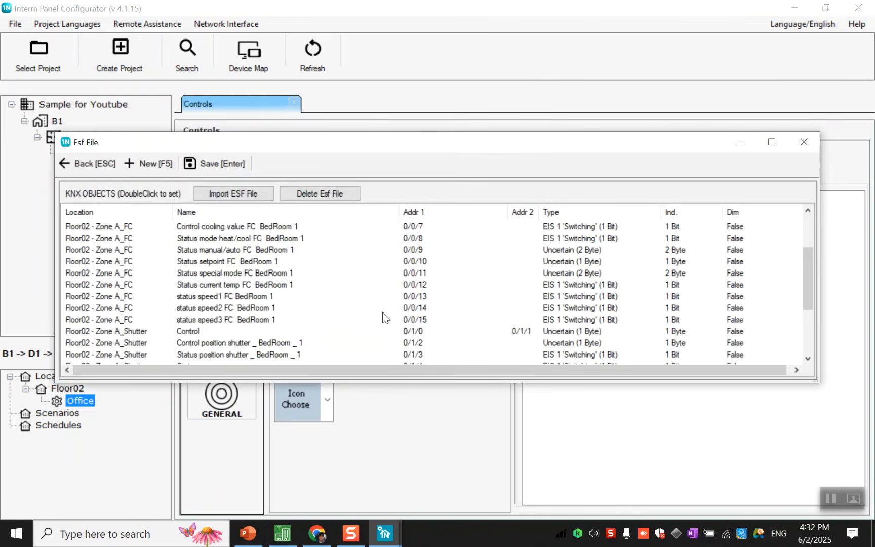
{"action": "scroll", "coordinate": [367, 318], "scroll_direction": "down", "scroll_amount": 1}
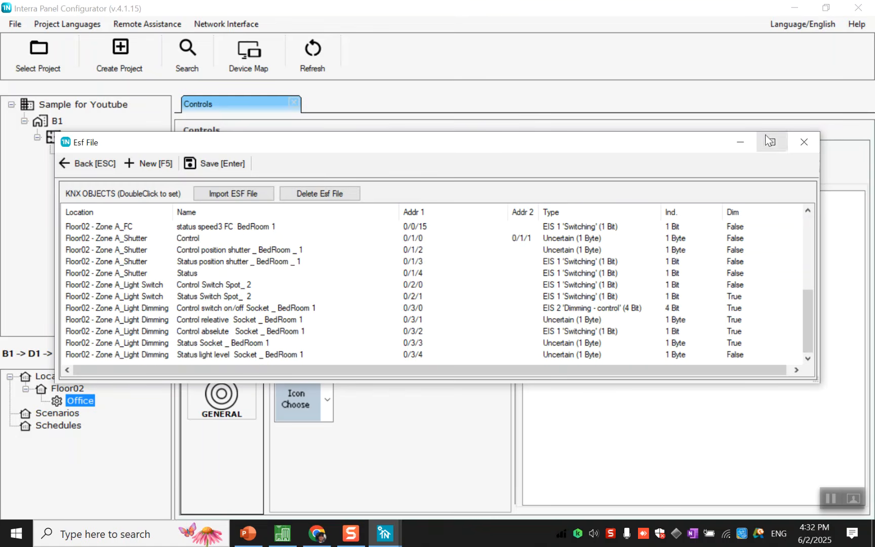
{"action": "left_click", "coordinate": [791, 141]}
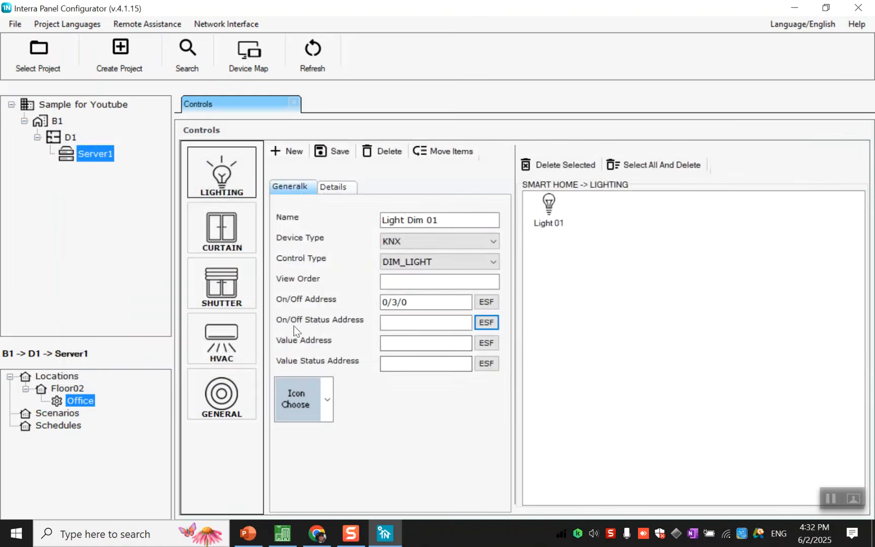
Assign the ESF object Status Socket _ BedRoom 1 (0/3/3) as Light Dim 01's On/Off Status Address.
{"action": "left_click", "coordinate": [486, 322]}
{"action": "scroll", "coordinate": [319, 335], "scroll_direction": "down", "scroll_amount": 1}
{"action": "scroll", "coordinate": [319, 336], "scroll_direction": "down", "scroll_amount": 3}
{"action": "scroll", "coordinate": [305, 335], "scroll_direction": "down", "scroll_amount": 1}
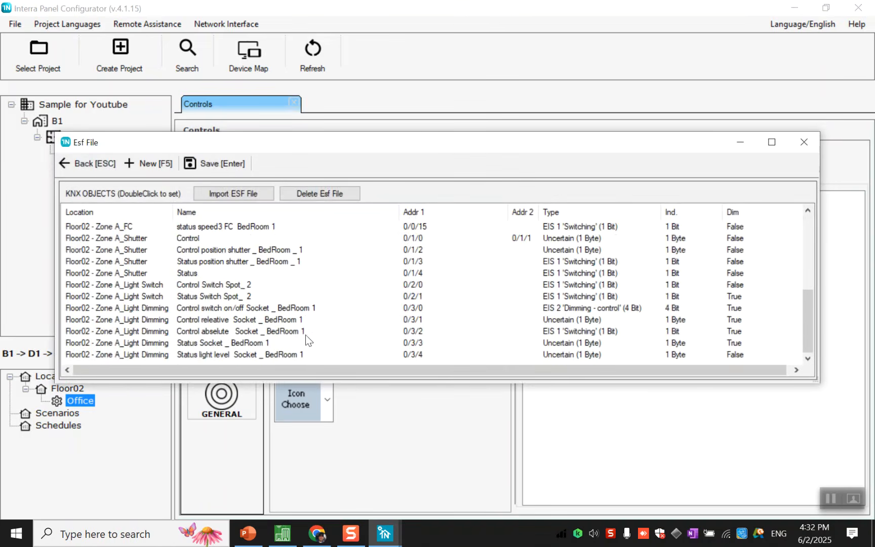
{"action": "double_click", "coordinate": [277, 344]}
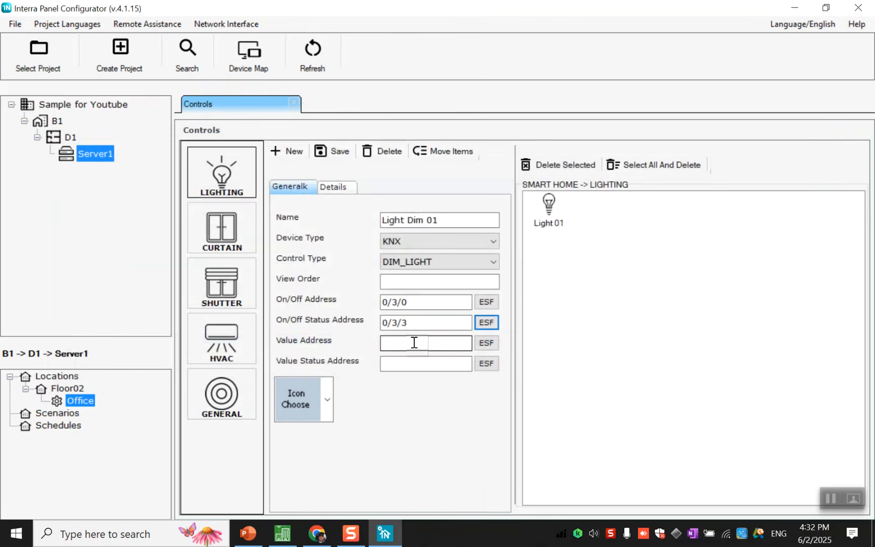
From the ESF objects, assign Control abselute Socket (0/3/2) as the Value Address and Status light level Socket (0/3/4) as the Value Status Address.
{"action": "left_click", "coordinate": [485, 345]}
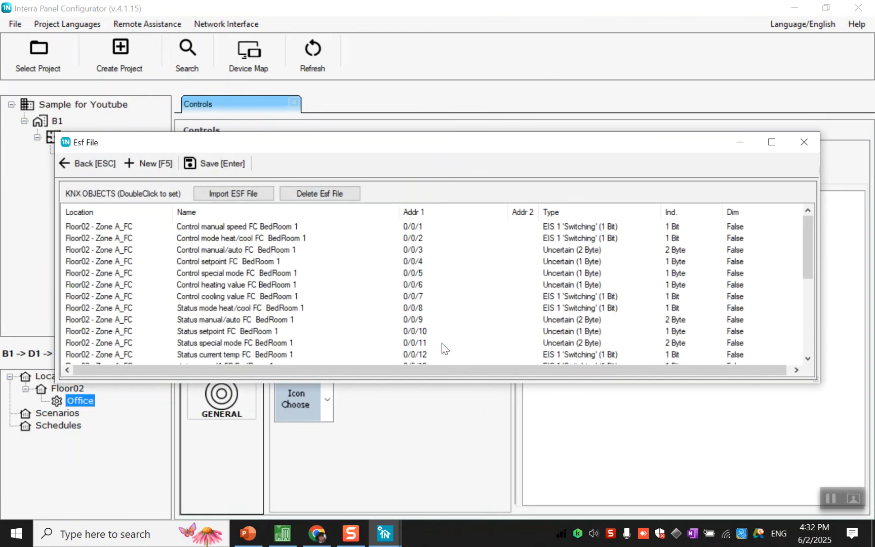
{"action": "scroll", "coordinate": [284, 334], "scroll_direction": "down", "scroll_amount": 5}
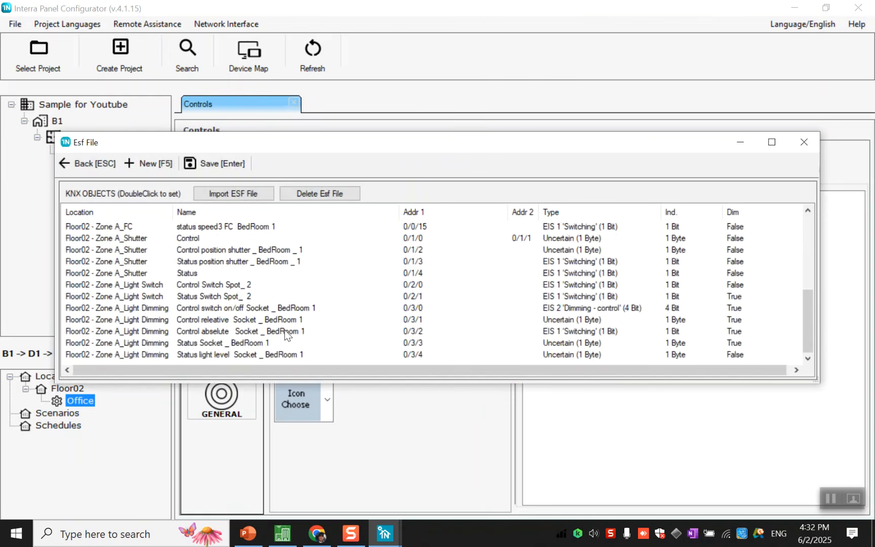
{"action": "double_click", "coordinate": [285, 331]}
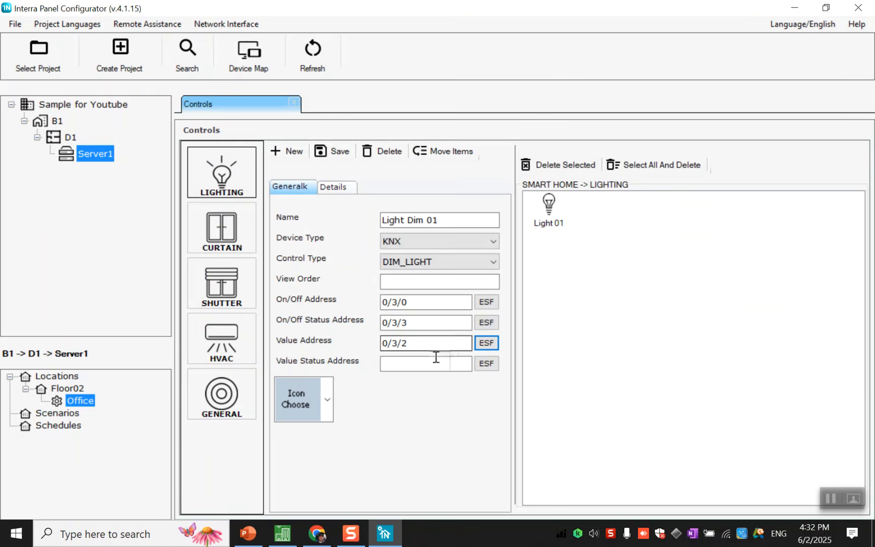
{"action": "left_click", "coordinate": [479, 365]}
{"action": "scroll", "coordinate": [362, 360], "scroll_direction": "down", "scroll_amount": 5}
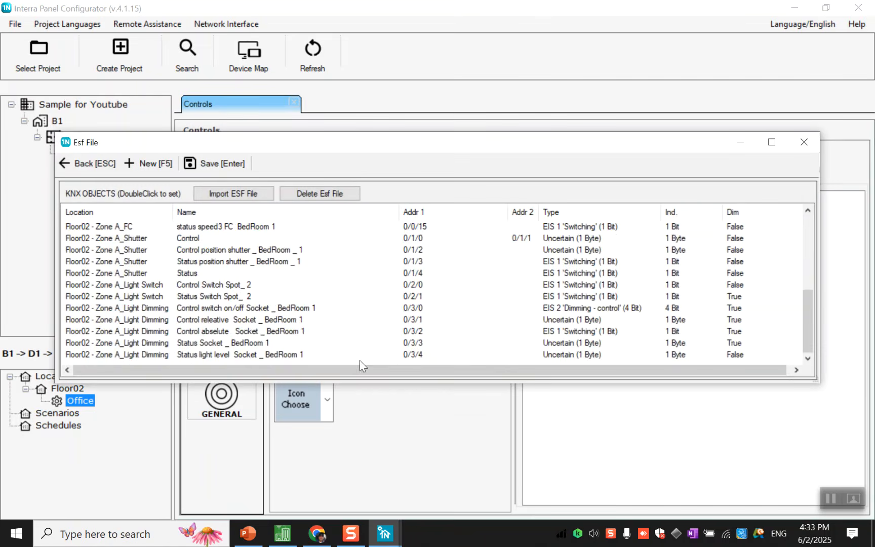
{"action": "double_click", "coordinate": [333, 354]}
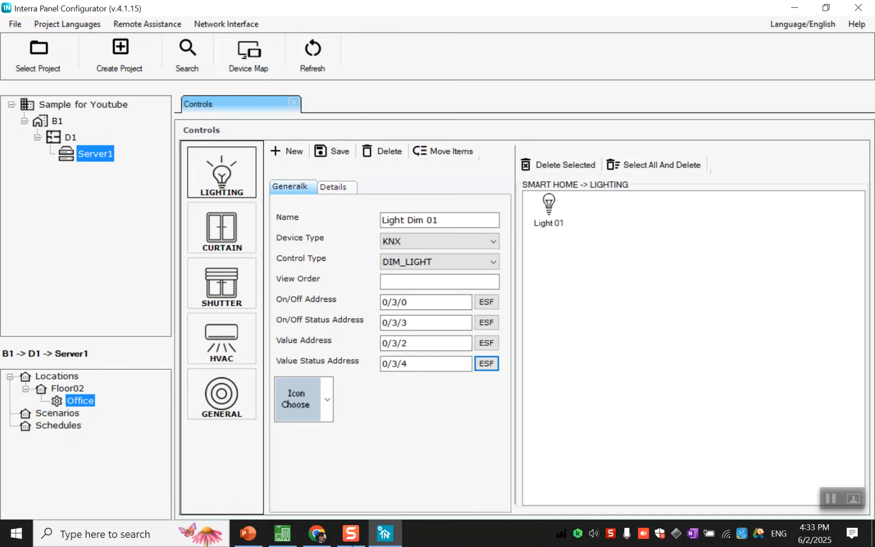
Check the Light Dimming addresses in ETS6, and in Interra Panel Configurator give Light Dim 01 the table lamp icon and save it.
{"action": "left_click", "coordinate": [299, 543]}
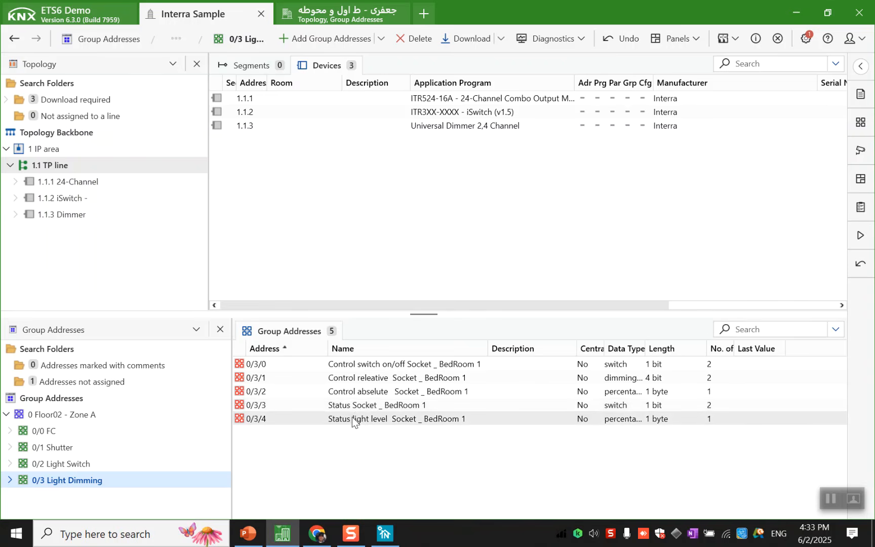
{"action": "left_click", "coordinate": [385, 533]}
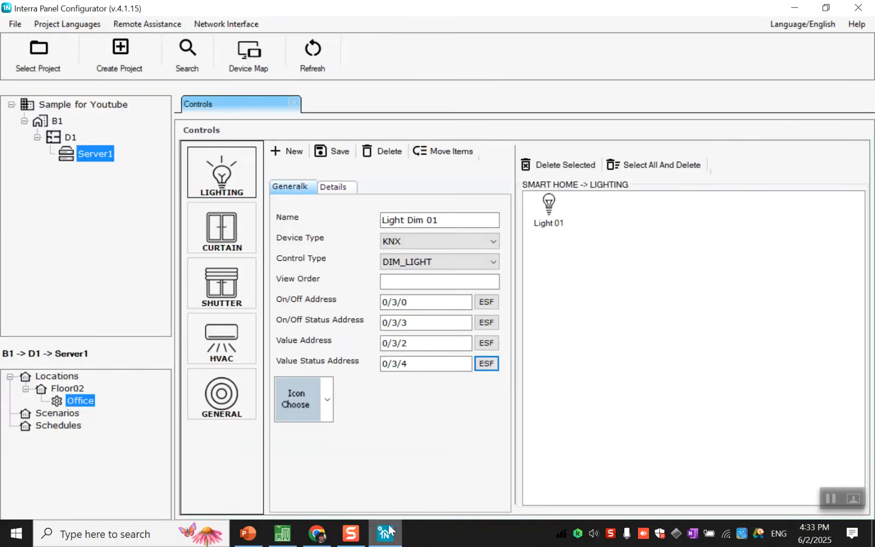
{"action": "left_click", "coordinate": [328, 405]}
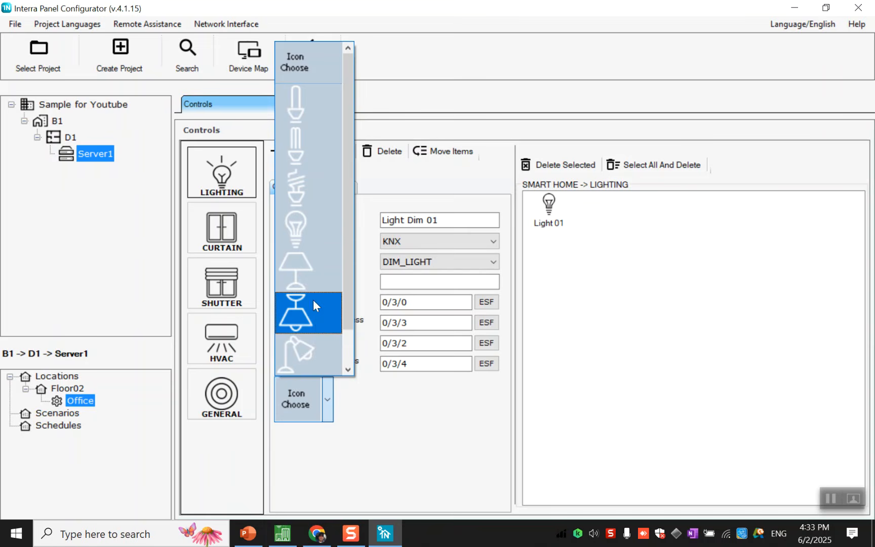
{"action": "left_click", "coordinate": [309, 268]}
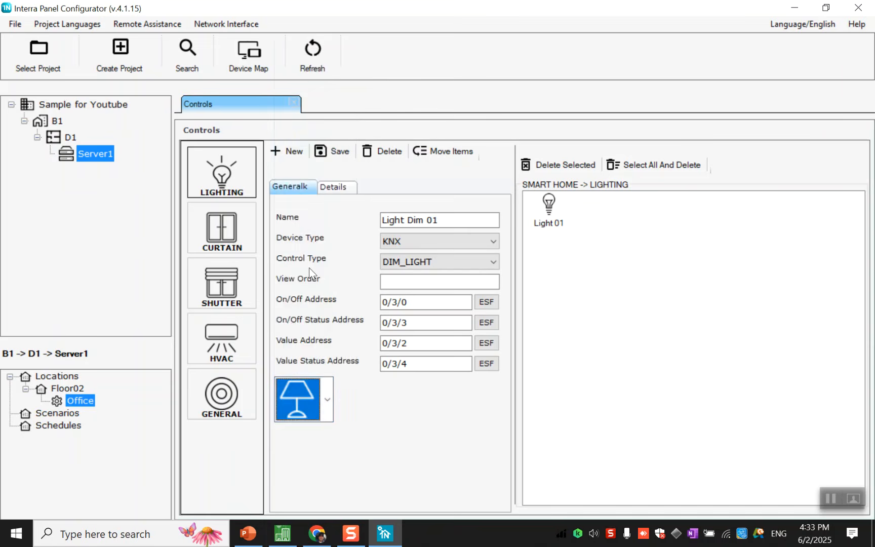
{"action": "left_click", "coordinate": [340, 153]}
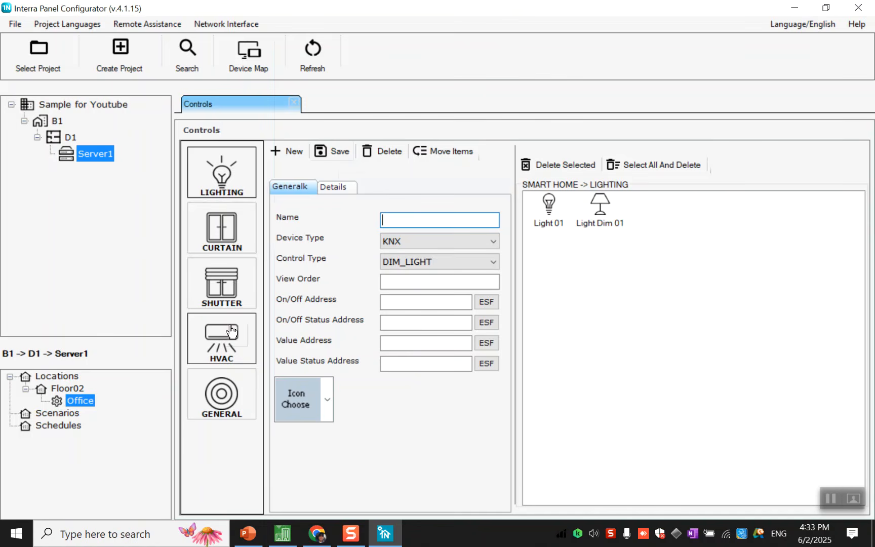
Start a shutter control for the Office, name it Shutter B and keep its control type as NORMAL_BLIND.
{"action": "left_click", "coordinate": [238, 289]}
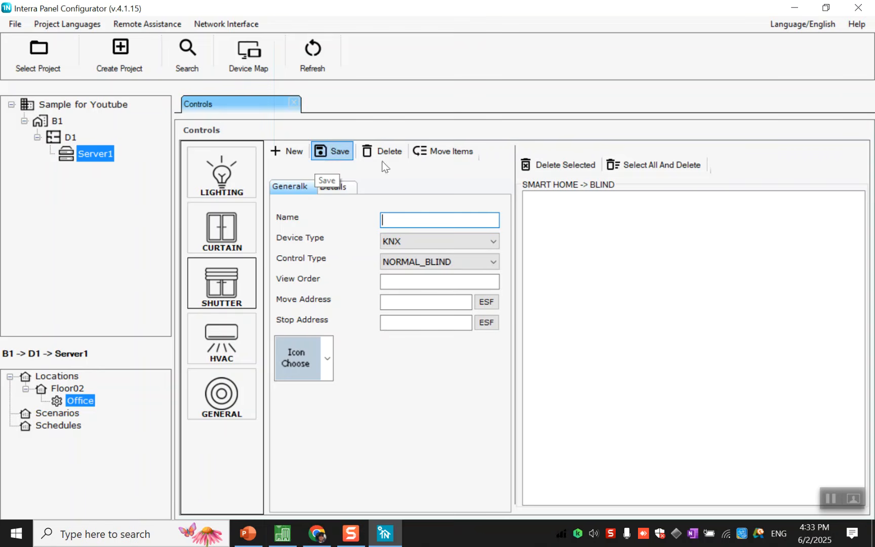
{"action": "left_click", "coordinate": [830, 500]}
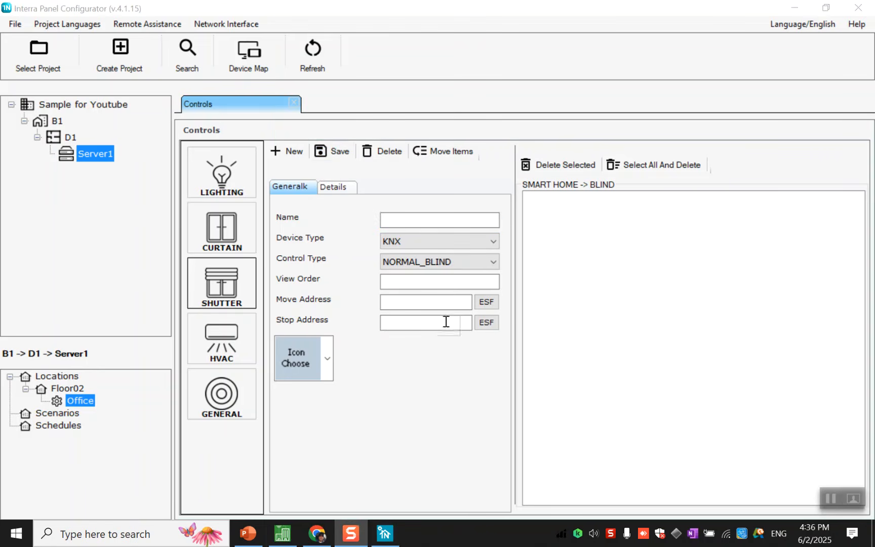
{"action": "left_click", "coordinate": [419, 223]}
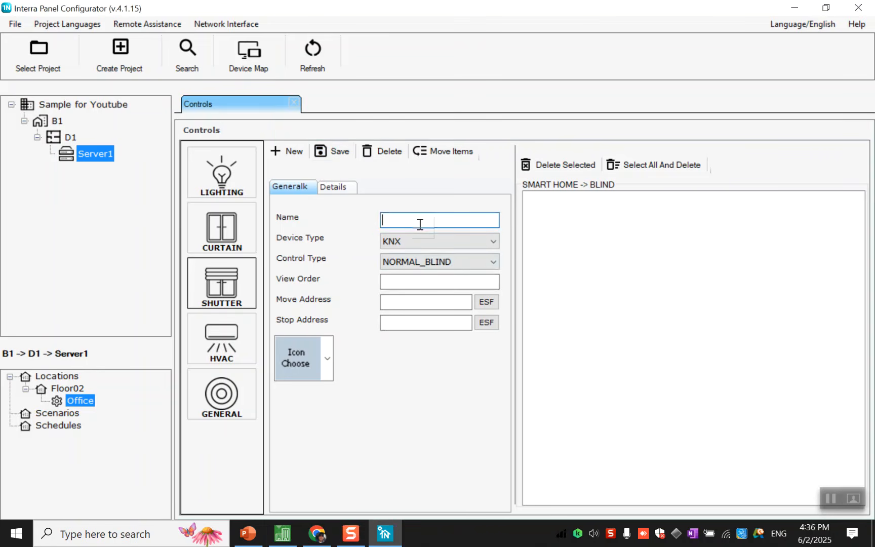
{"action": "type", "text": "Shutter B"}
{"action": "left_click", "coordinate": [438, 259]}
{"action": "left_click", "coordinate": [439, 262]}
{"action": "left_click", "coordinate": [441, 279]}
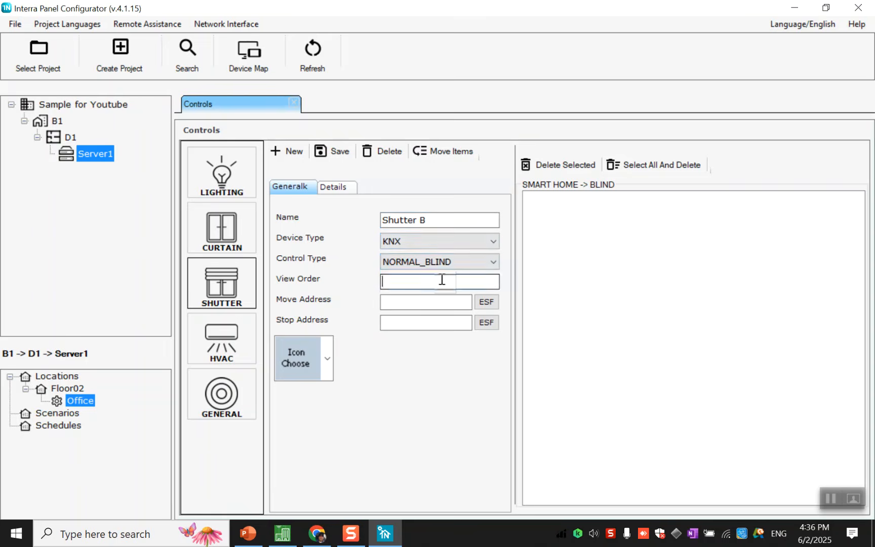
{"action": "left_click", "coordinate": [442, 296]}
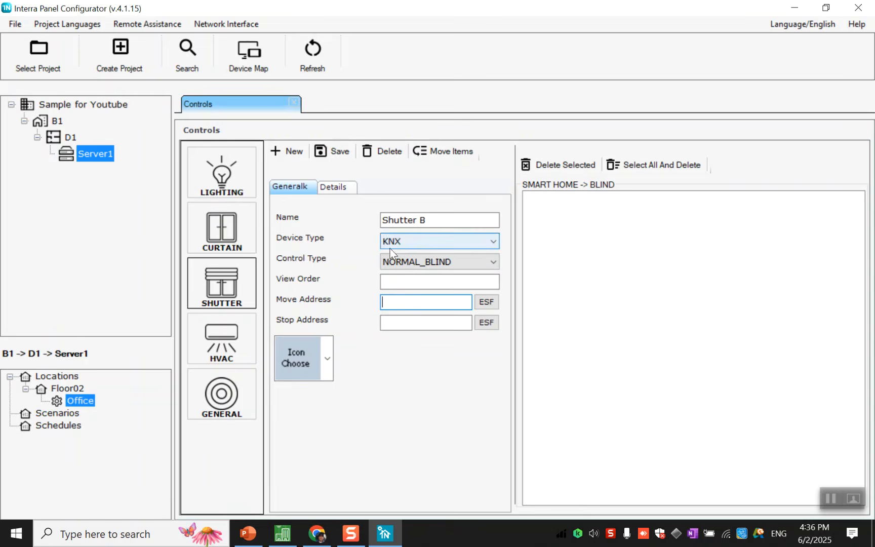
{"action": "left_click", "coordinate": [395, 263]}
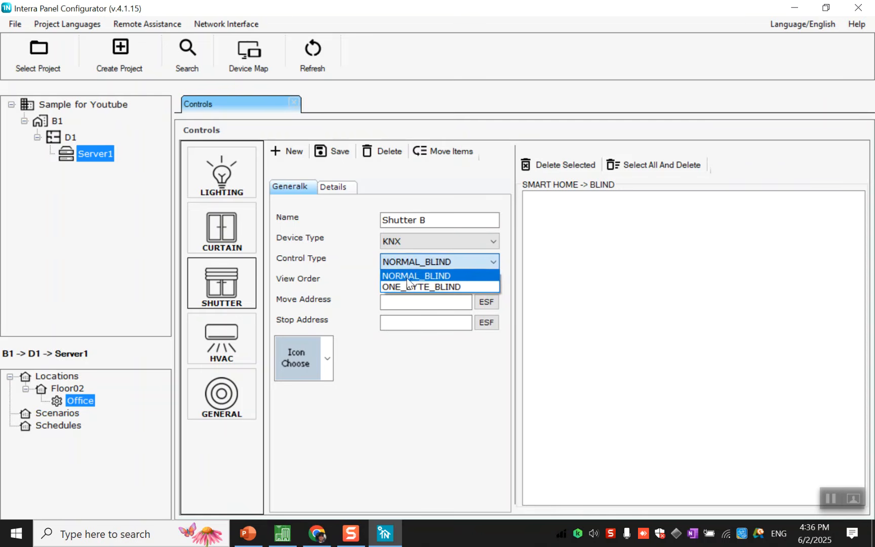
{"action": "left_click", "coordinate": [369, 264]}
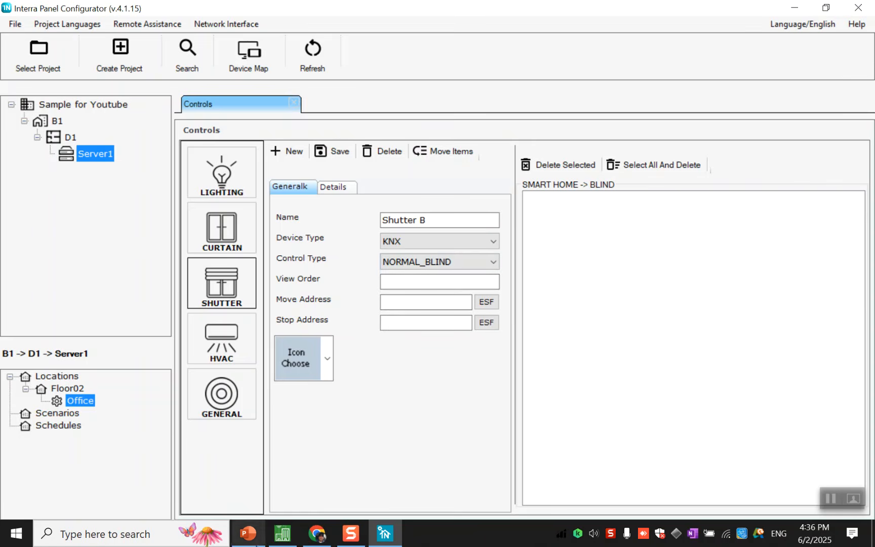
Check the 0/1 Shutter group addresses in ETS6 and return to Interra Panel Configurator.
{"action": "left_click", "coordinate": [282, 533]}
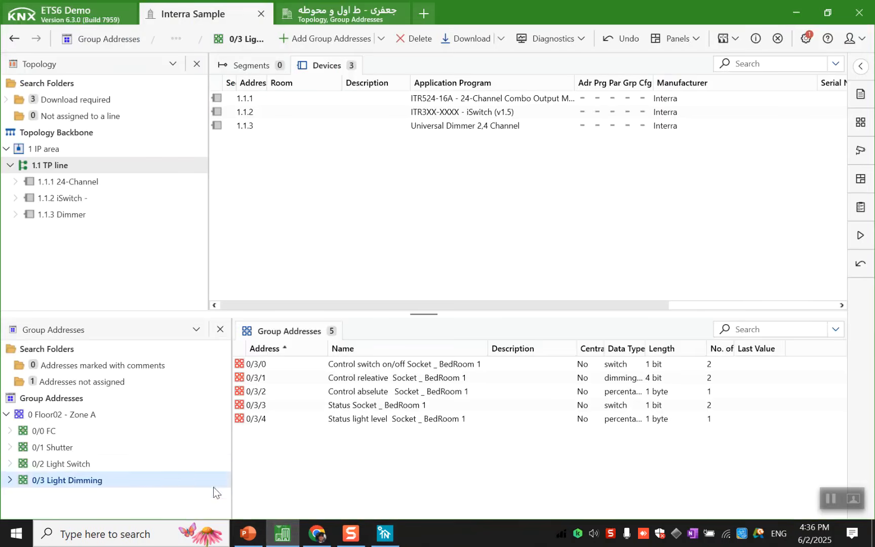
{"action": "left_click", "coordinate": [146, 453]}
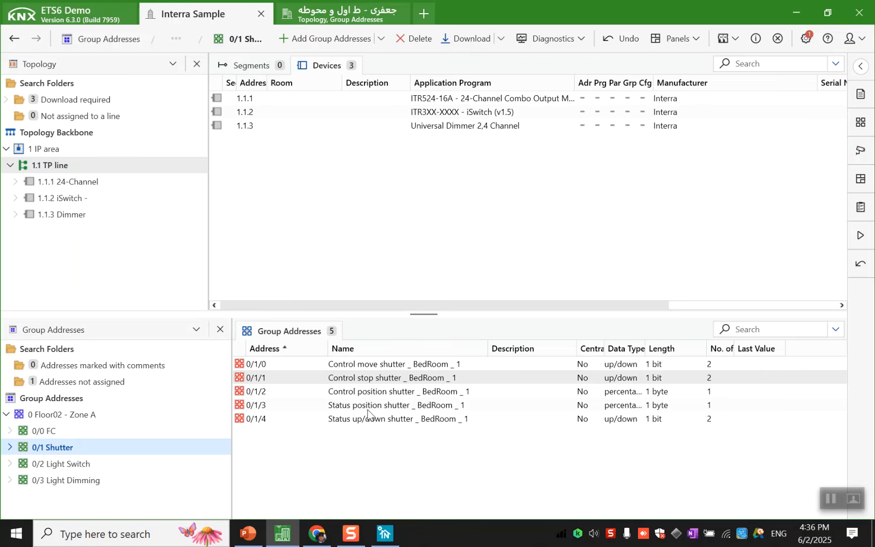
{"action": "left_click", "coordinate": [385, 533]}
{"action": "left_click", "coordinate": [413, 301]}
{"action": "left_click", "coordinate": [486, 302]}
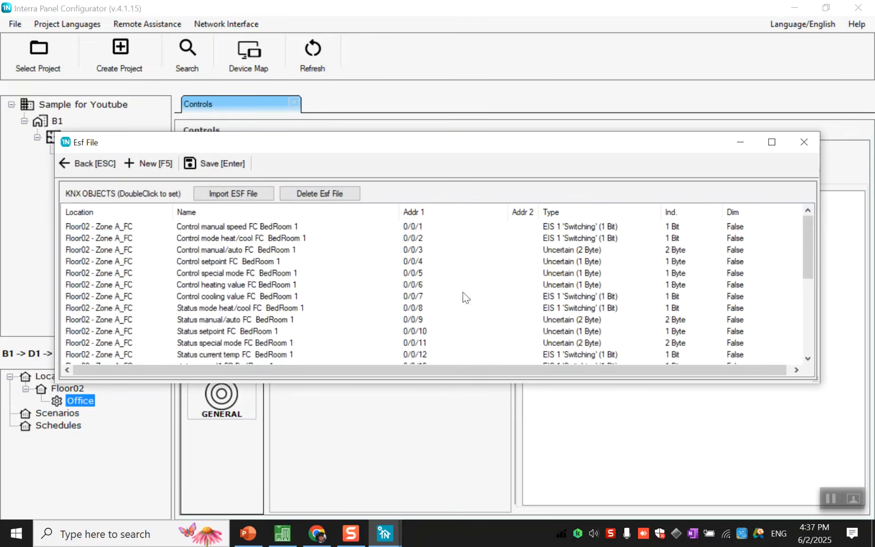
{"action": "scroll", "coordinate": [370, 274], "scroll_direction": "down", "scroll_amount": 4}
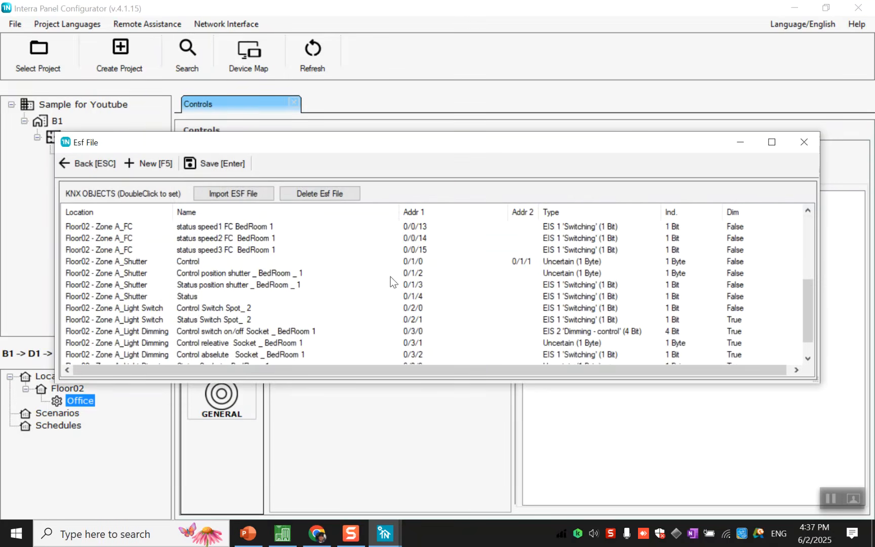
{"action": "left_click", "coordinate": [393, 261]}
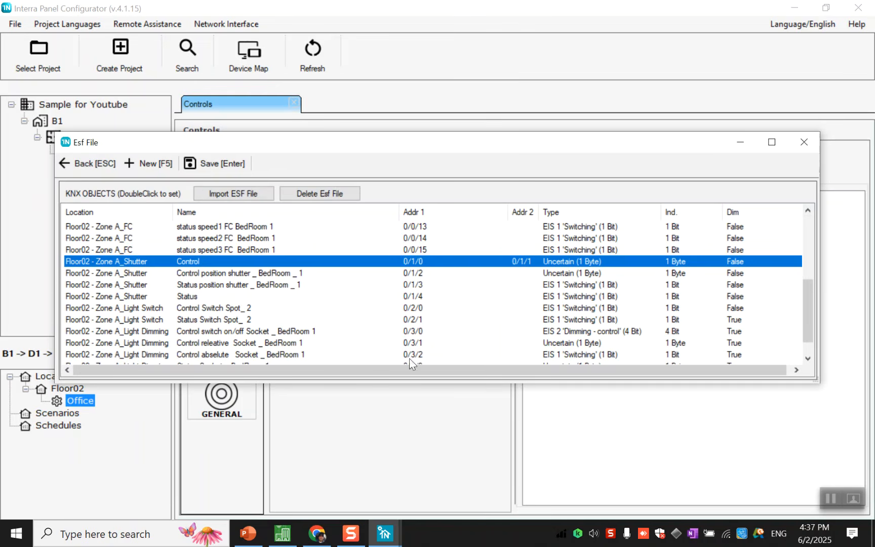
{"action": "scroll", "coordinate": [414, 322], "scroll_direction": "up", "scroll_amount": 2}
{"action": "left_click", "coordinate": [805, 136]}
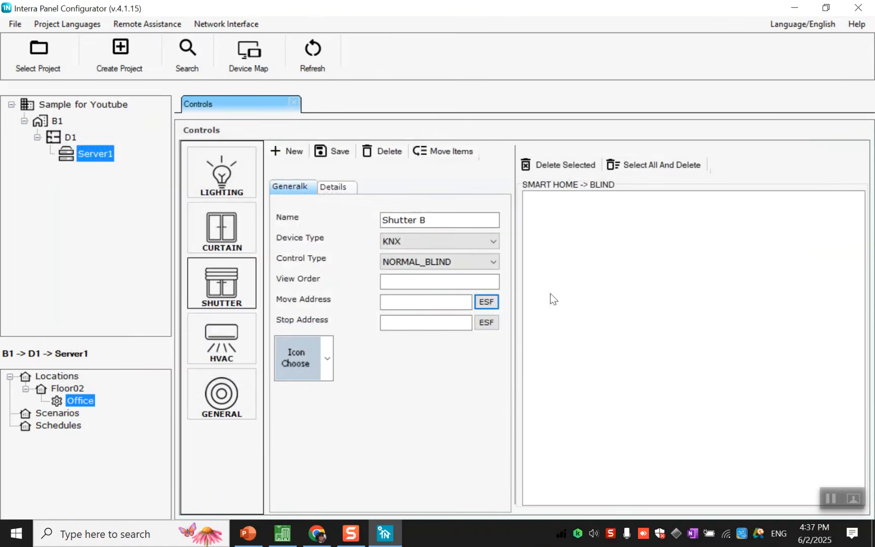
Set Shutter B's Move Address to 0/1/0 and its Stop Address to 0/1/1, matching the ETS6 shutter addresses.
{"action": "left_click", "coordinate": [285, 524]}
{"action": "left_click", "coordinate": [385, 533]}
{"action": "left_click", "coordinate": [403, 299]}
{"action": "type", "text": "0/1/0"}
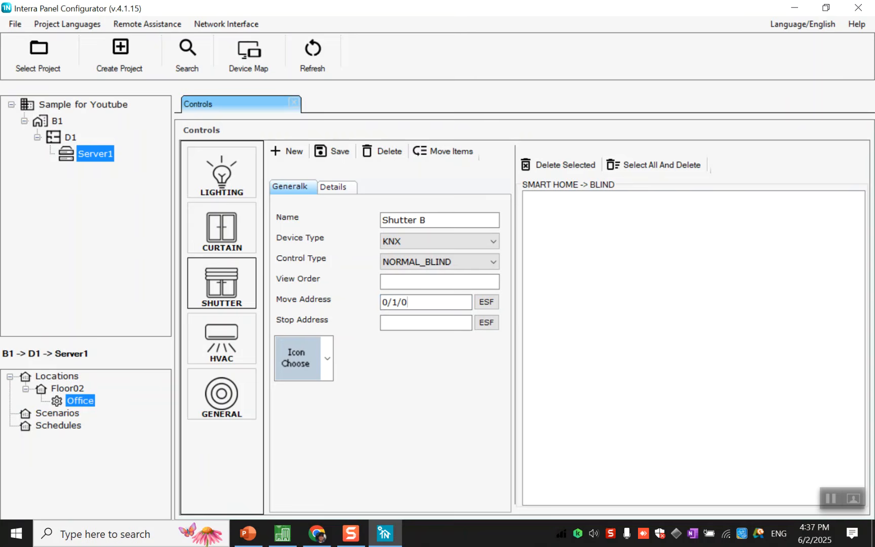
{"action": "left_click", "coordinate": [434, 327]}
{"action": "type", "text": "0/1/1"}
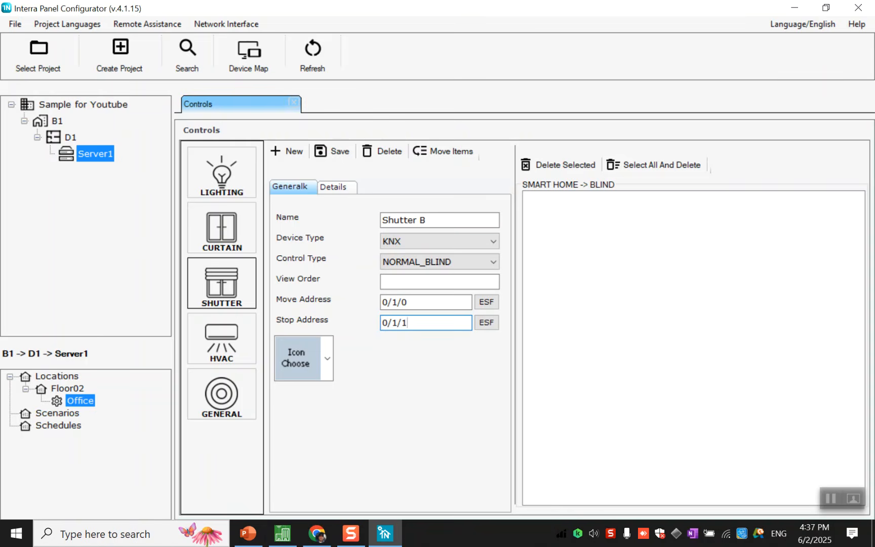
Give Shutter B the vertical blind icon with straight slats and save the control.
{"action": "left_click", "coordinate": [326, 358]}
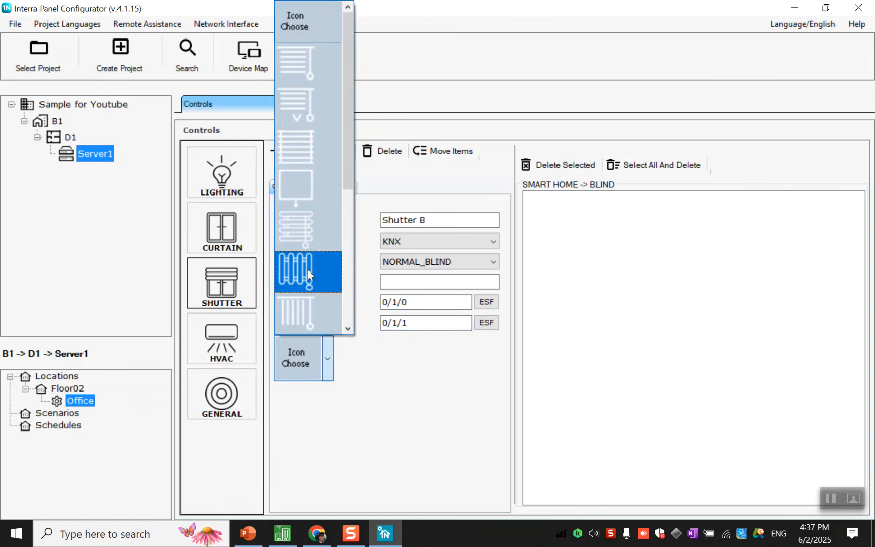
{"action": "left_click", "coordinate": [314, 297]}
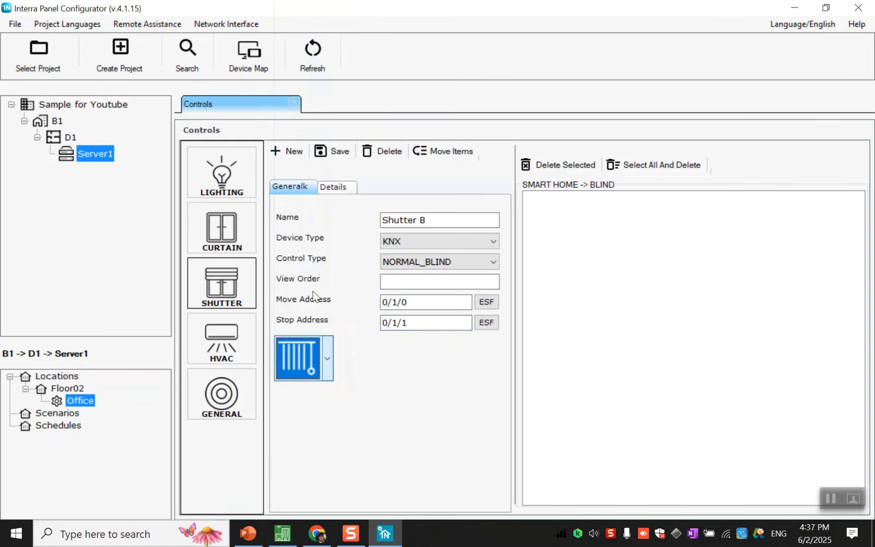
{"action": "left_click", "coordinate": [330, 159]}
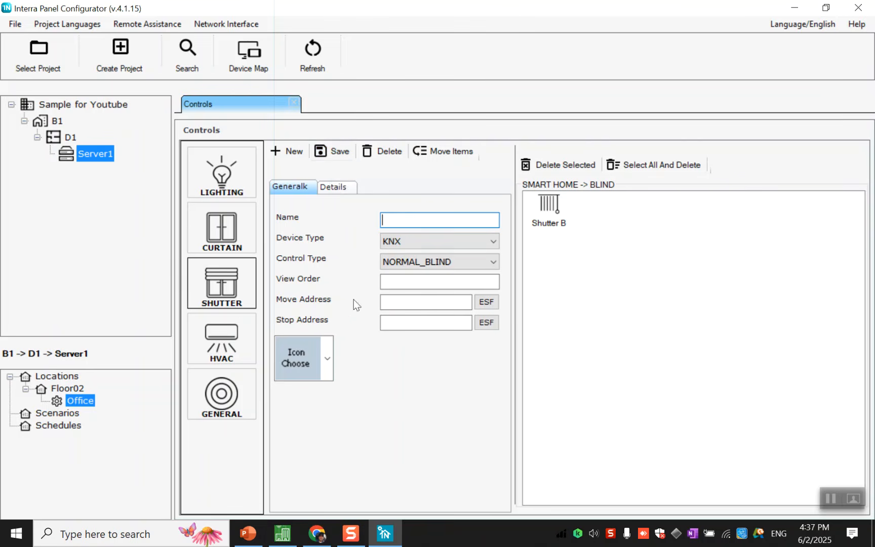
Create an HVAC control for the Office named Fancoil01 and save it.
{"action": "left_click", "coordinate": [228, 347]}
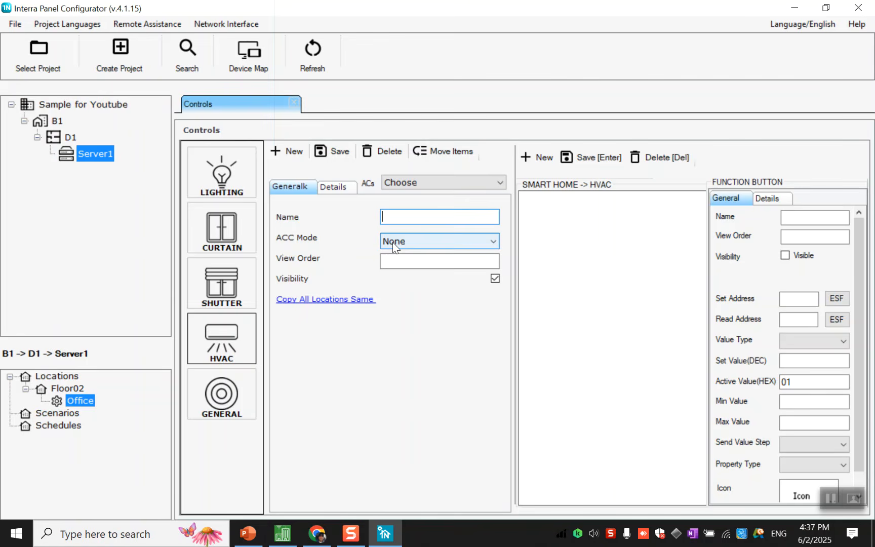
{"action": "type", "text": "Fancoil"}
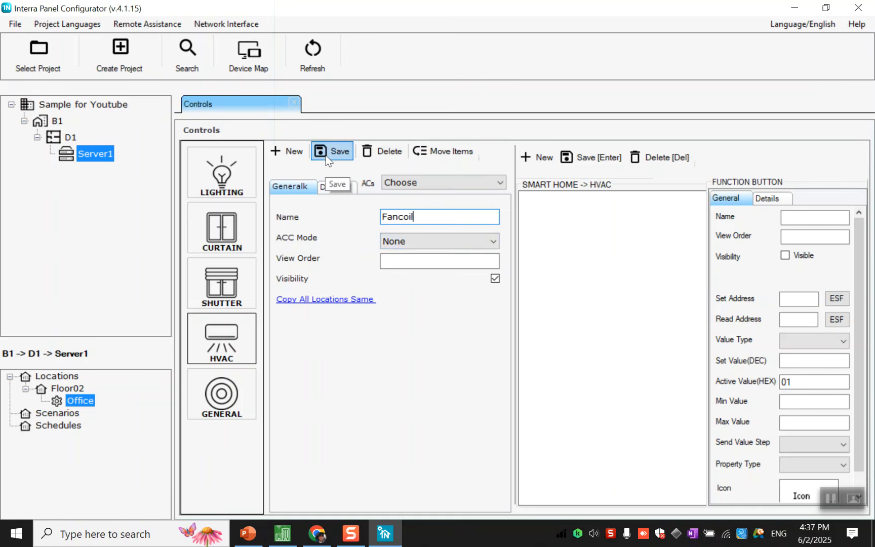
{"action": "type", "text": "01"}
{"action": "left_click", "coordinate": [340, 152]}
Select Fancoil01 among the ACs and add a SET TEMPERATURE GROUP function group to it.
{"action": "left_click", "coordinate": [397, 177]}
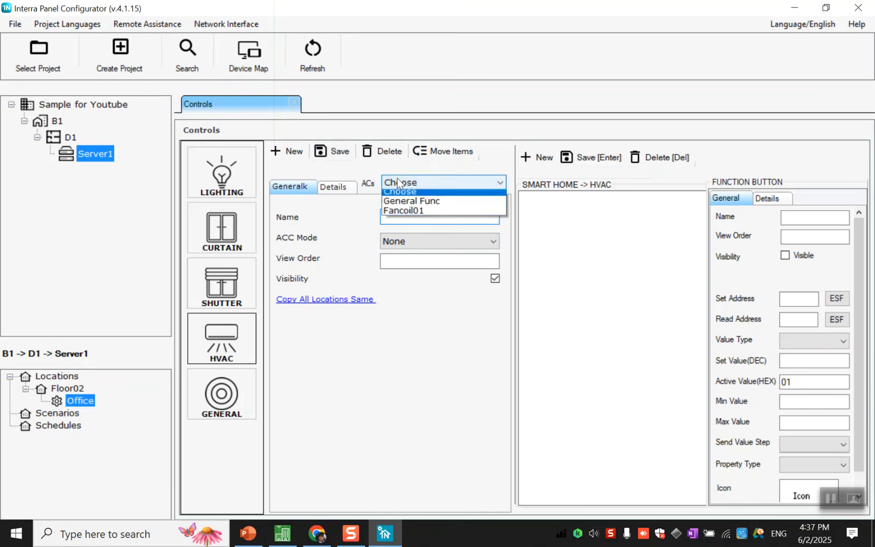
{"action": "left_click", "coordinate": [406, 214]}
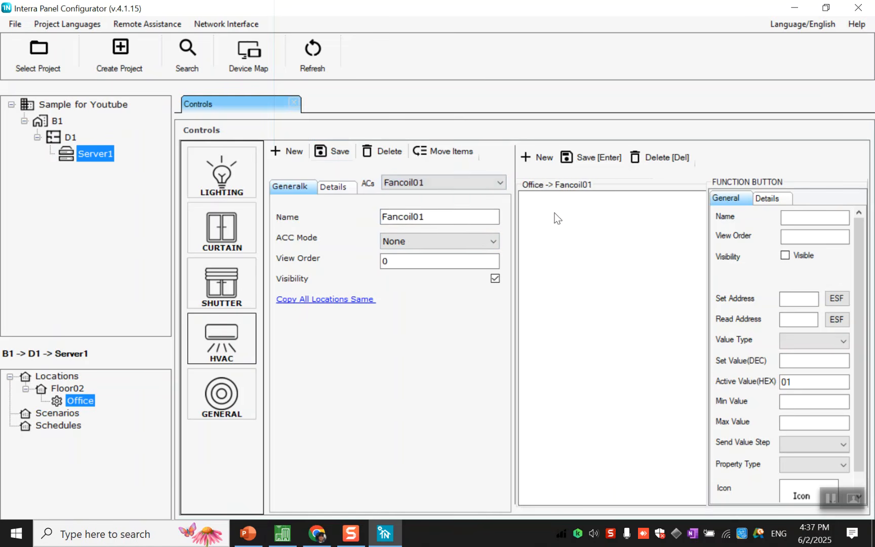
{"action": "left_click", "coordinate": [529, 166]}
{"action": "left_click", "coordinate": [428, 246]}
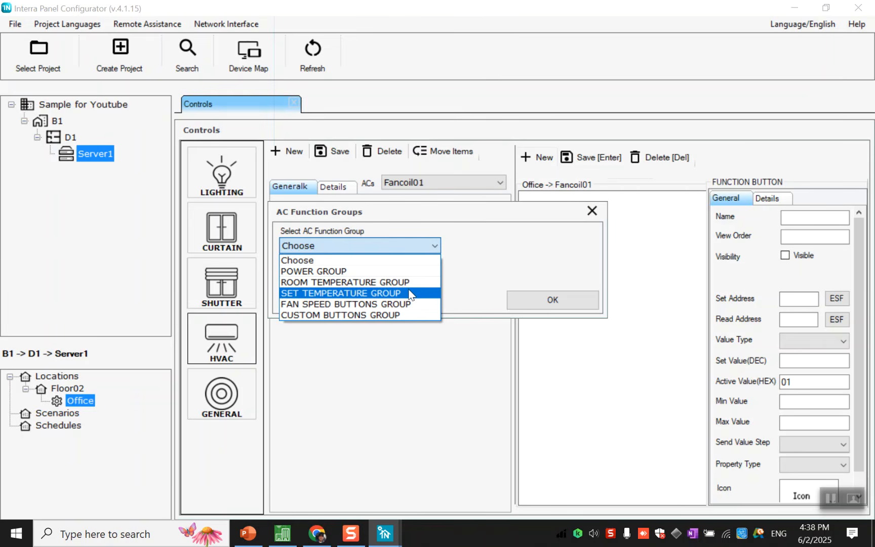
{"action": "left_click", "coordinate": [408, 296]}
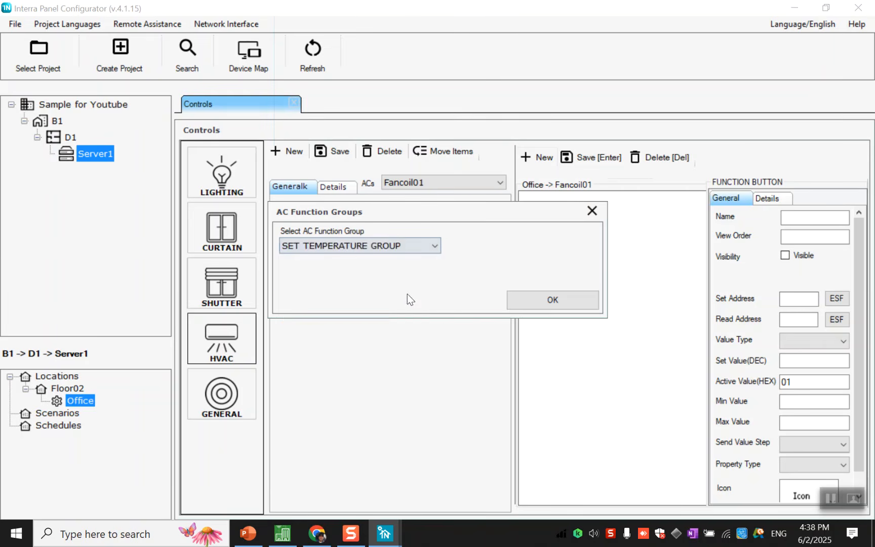
{"action": "left_click", "coordinate": [510, 304]}
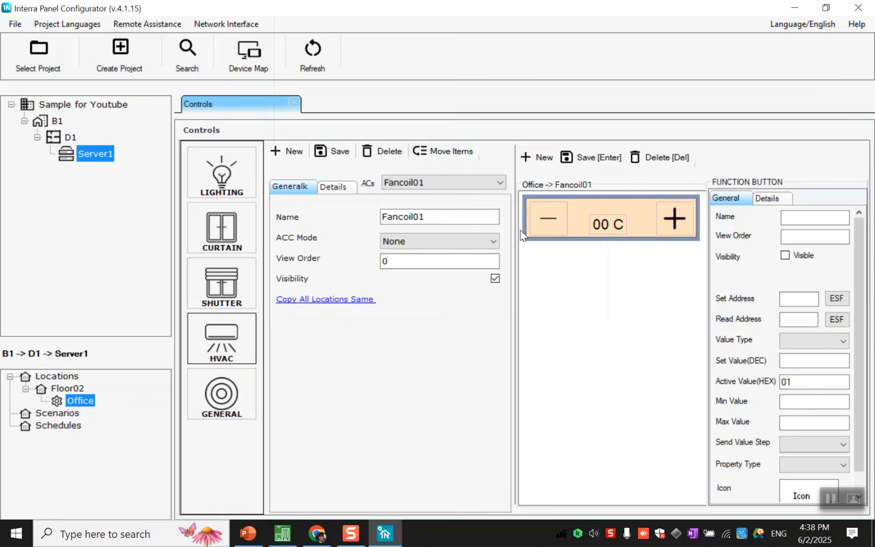
Name Fancoil01's set temperature group Setpoint, set its view order to 1, and save it.
{"action": "left_click", "coordinate": [578, 232]}
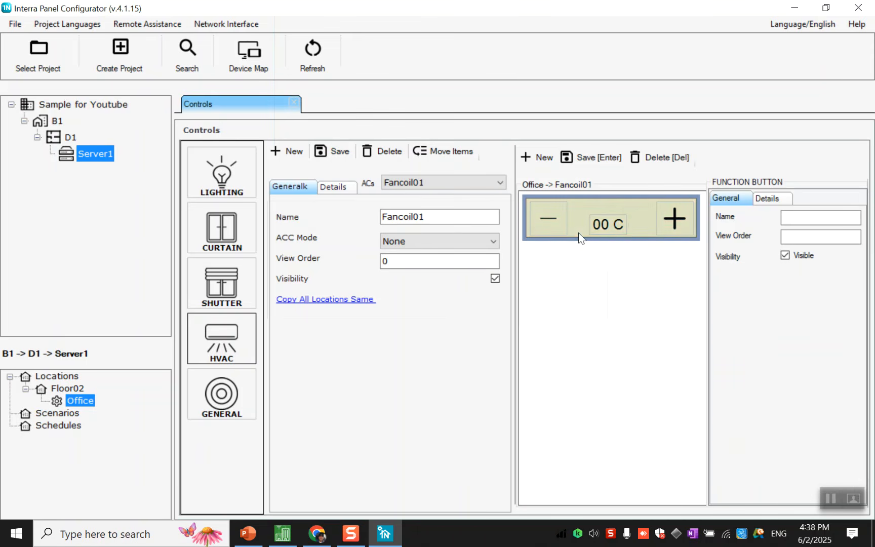
{"action": "left_click", "coordinate": [803, 219]}
{"action": "type", "text": "Setpoint"}
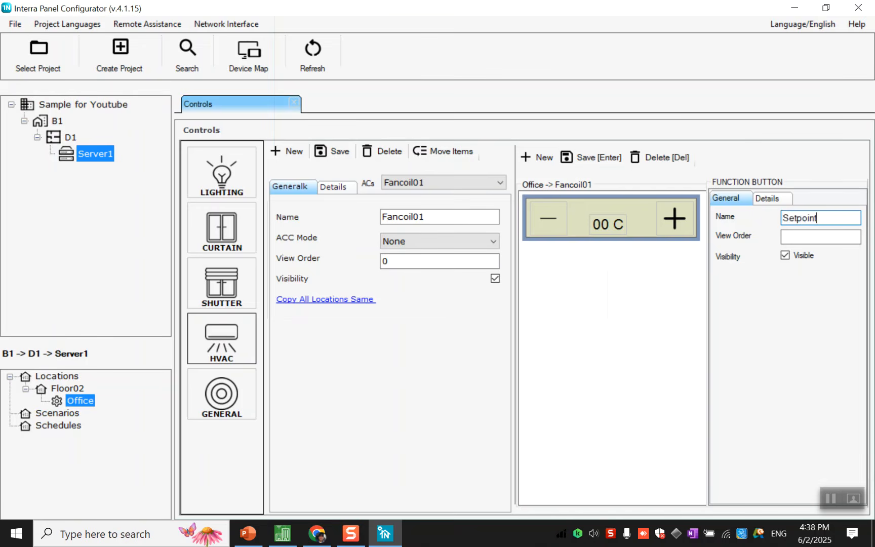
{"action": "left_click", "coordinate": [814, 243]}
{"action": "type", "text": "1"}
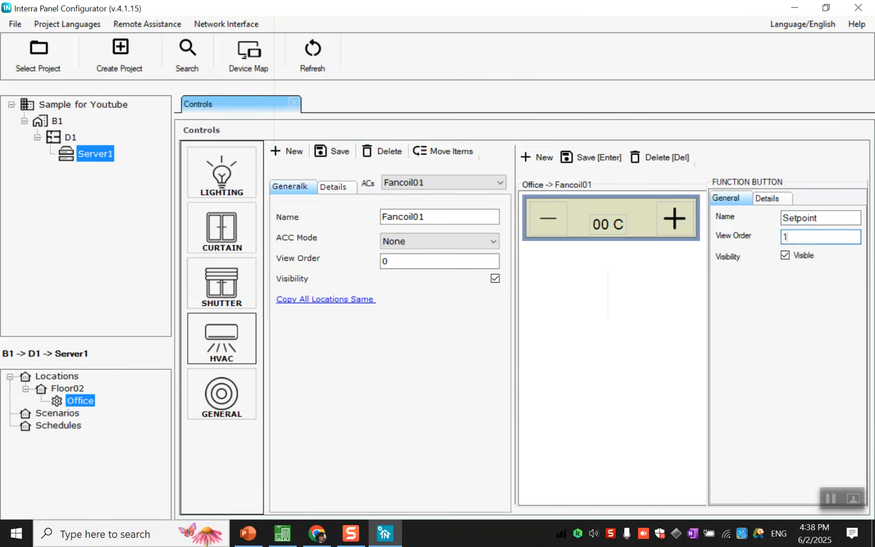
{"action": "left_click", "coordinate": [586, 163]}
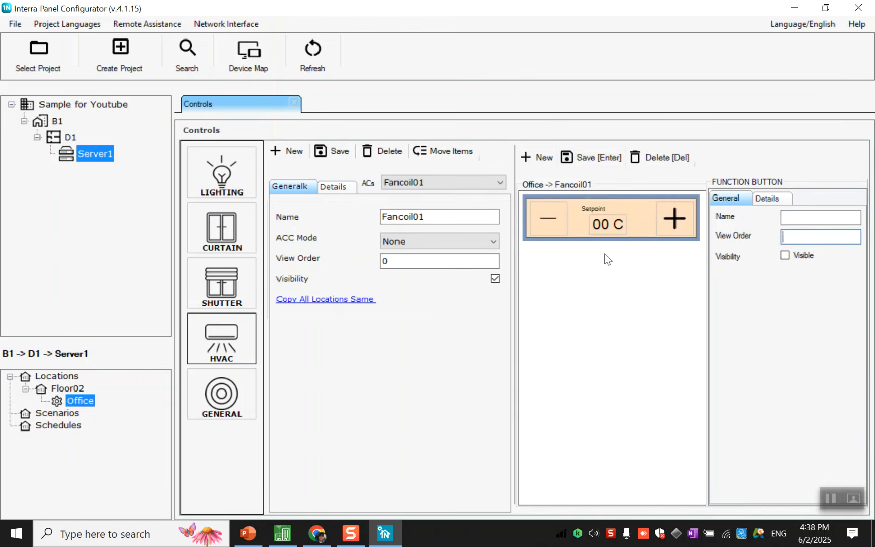
Select the plus button of the Setpoint group and name it Increase.
{"action": "left_click", "coordinate": [676, 228]}
{"action": "left_click", "coordinate": [793, 219]}
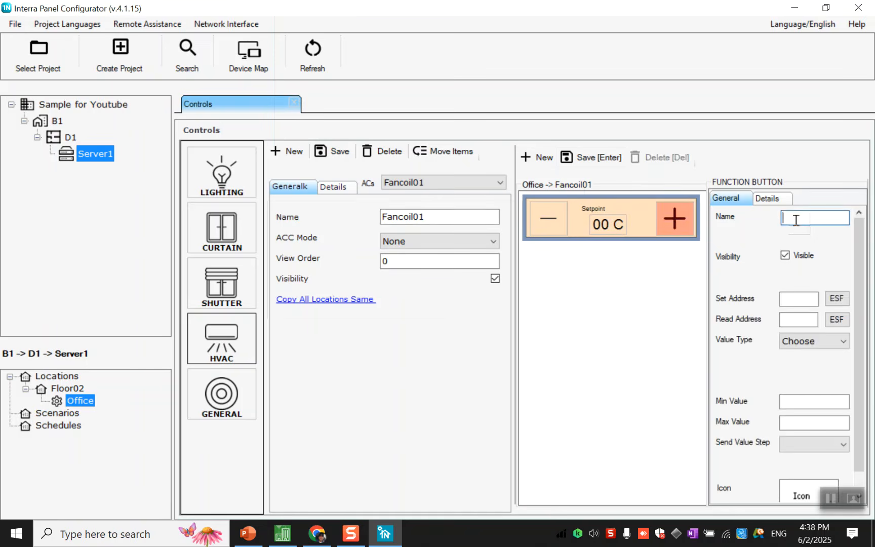
{"action": "type", "text": "Increase"}
Look up the Control setpoint FC address in ETS6's 0/0 FC group and enter 0/0/4 as the Increase button's Set Address.
{"action": "left_click", "coordinate": [282, 533]}
{"action": "left_click", "coordinate": [152, 428]}
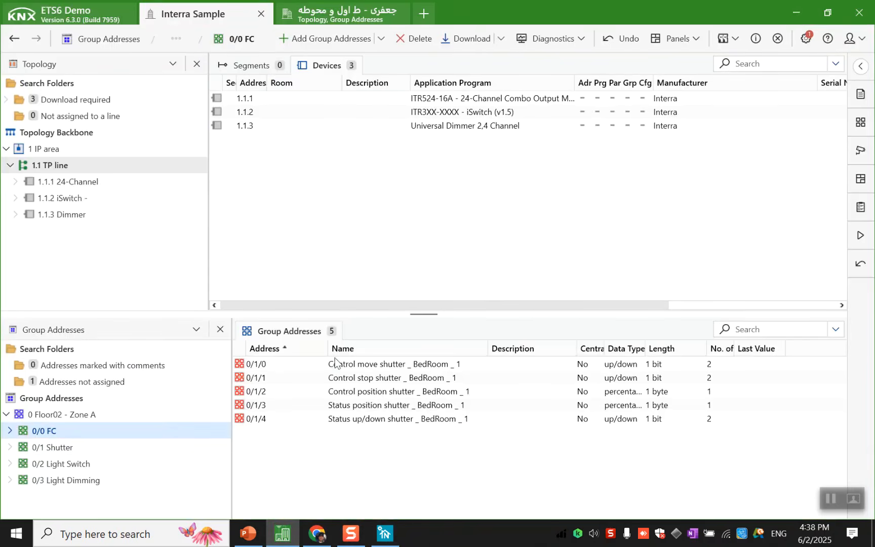
{"action": "left_click_drag", "start_coordinate": [415, 314], "coordinate": [398, 162]}
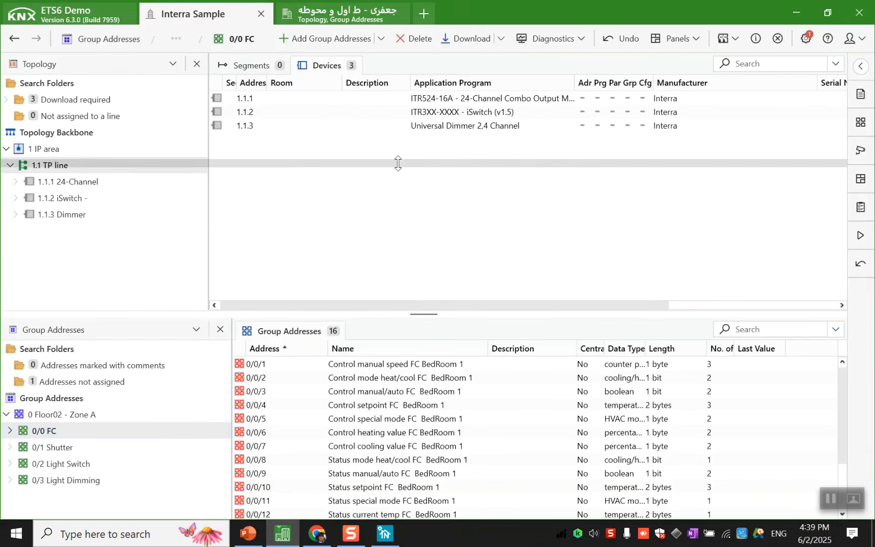
{"action": "left_click", "coordinate": [400, 259]}
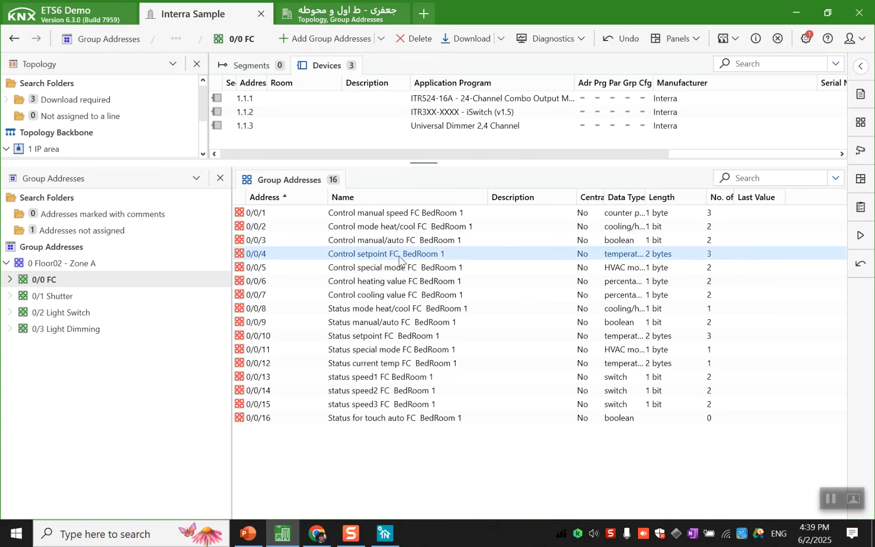
{"action": "left_click", "coordinate": [374, 532]}
{"action": "left_click", "coordinate": [783, 299]}
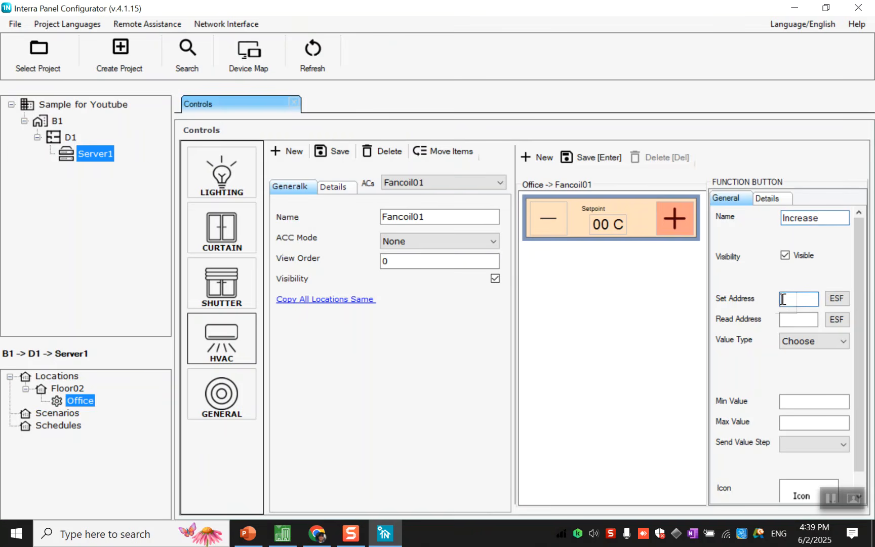
{"action": "type", "text": "0/0/4"}
Look up the Status setpoint FC address in ETS6 and enter 0/0/10 as the Increase button's Read Address.
{"action": "left_click", "coordinate": [286, 537]}
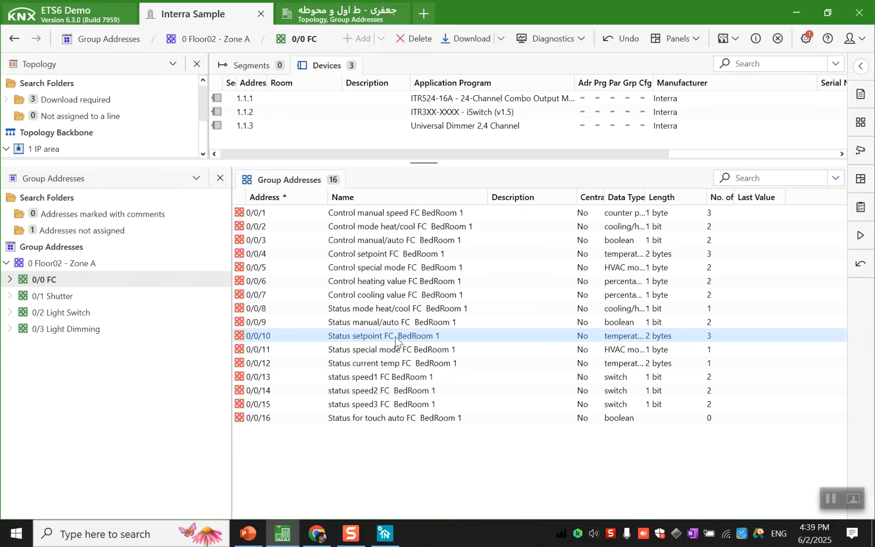
{"action": "left_click", "coordinate": [385, 533]}
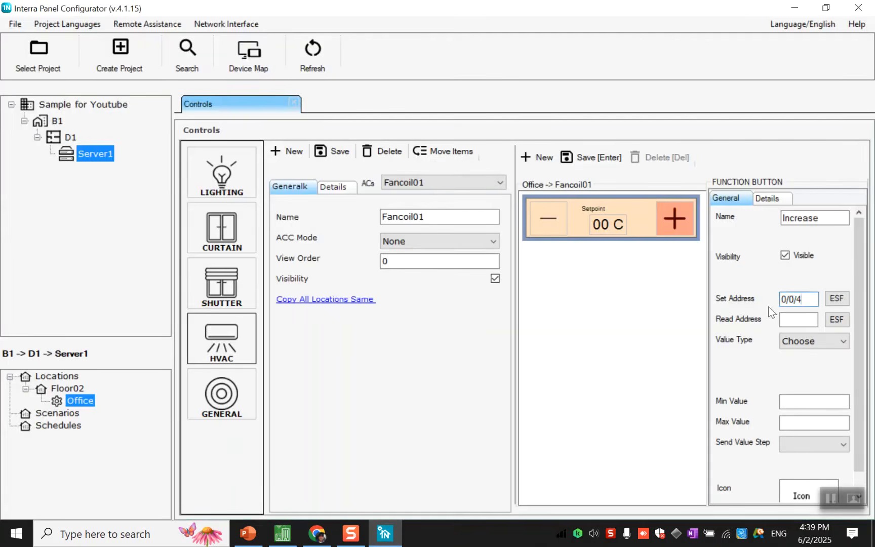
{"action": "left_click", "coordinate": [786, 316]}
{"action": "type", "text": "0/0/10"}
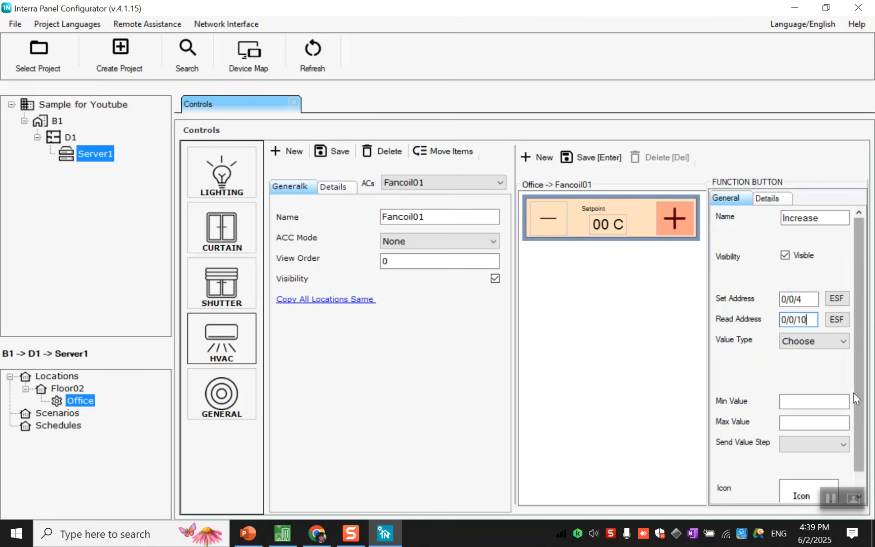
Set the Increase button's value type to Value Offset, with minimum 10, maximum 30 and send value step 1.
{"action": "left_click", "coordinate": [826, 345]}
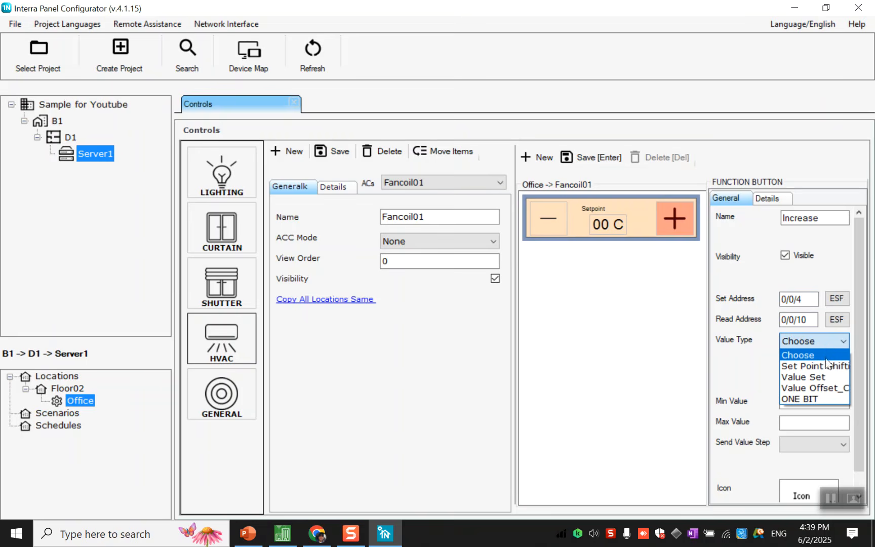
{"action": "left_click", "coordinate": [815, 388]}
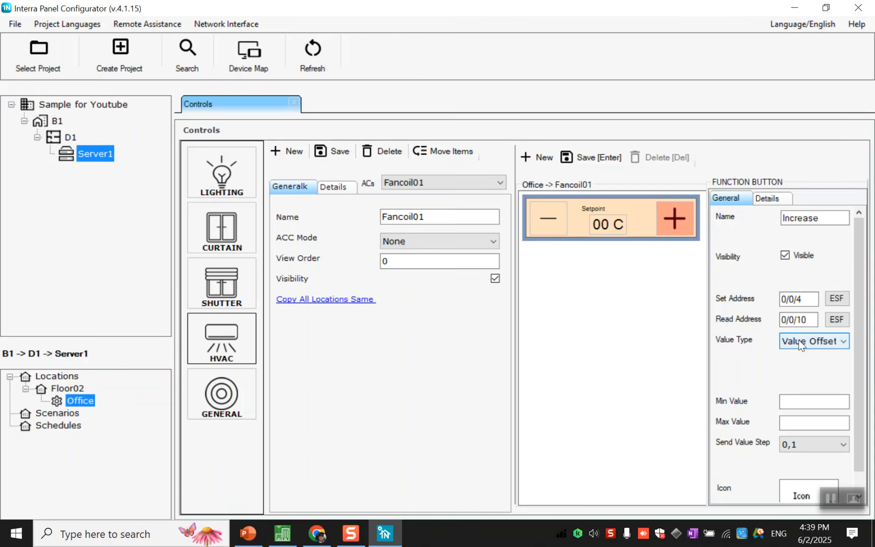
{"action": "left_click", "coordinate": [784, 398]}
{"action": "type", "text": "10"}
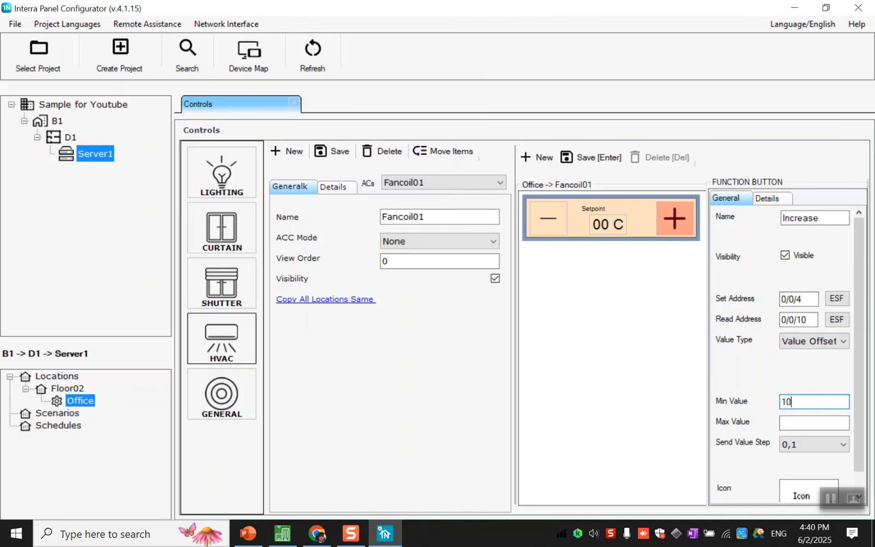
{"action": "left_click", "coordinate": [791, 422]}
{"action": "type", "text": "30"}
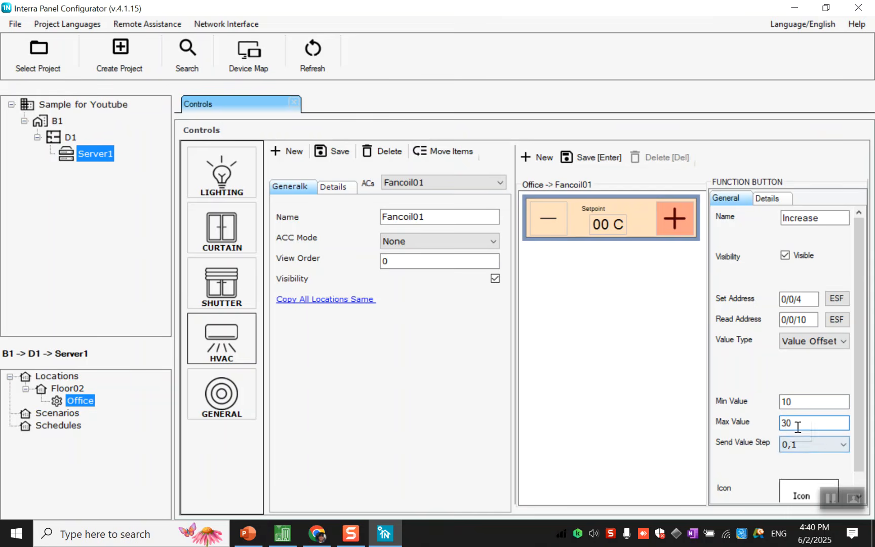
{"action": "left_click", "coordinate": [801, 445]}
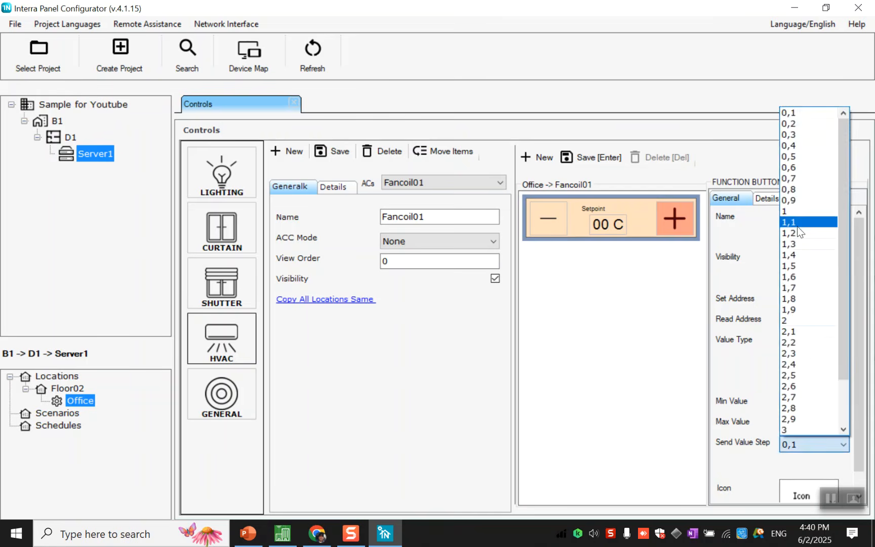
{"action": "left_click", "coordinate": [788, 212]}
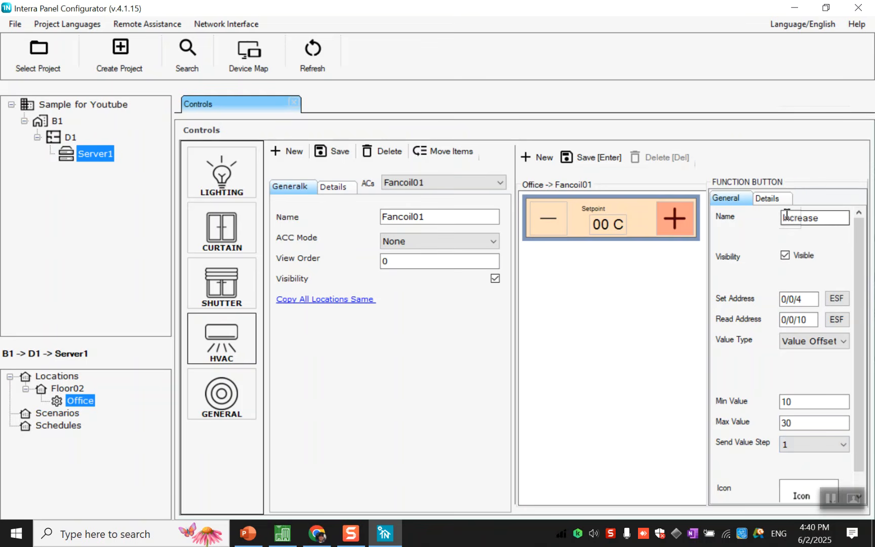
Assign the boxed plus icon to the Increase button and save it.
{"action": "scroll", "coordinate": [821, 465], "scroll_direction": "down", "scroll_amount": 1}
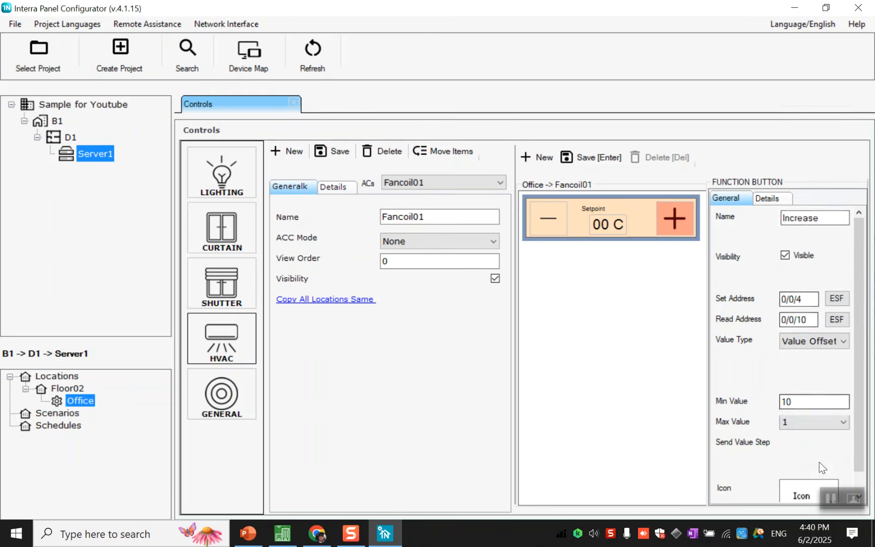
{"action": "left_click", "coordinate": [820, 465]}
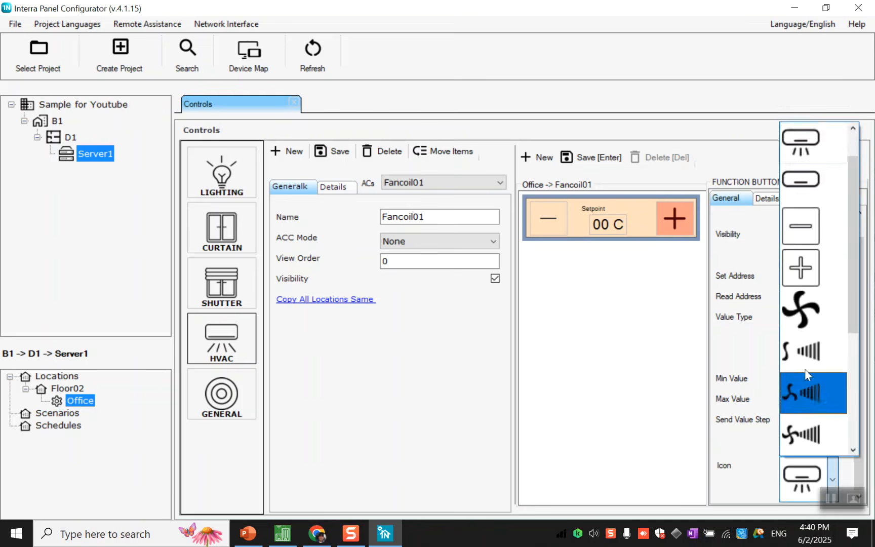
{"action": "left_click", "coordinate": [795, 271]}
{"action": "left_click", "coordinate": [587, 158]}
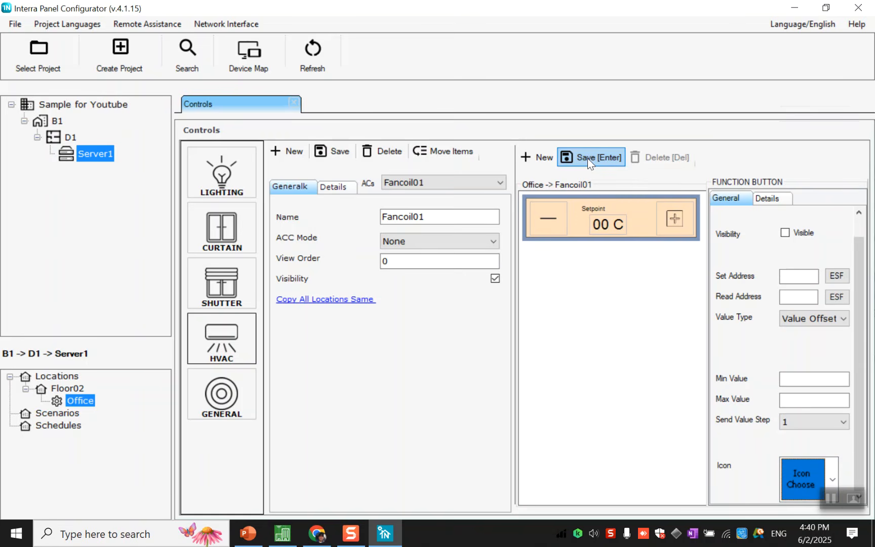
Name the Setpoint group's temperature display Setpoint, set its Read Address to 0/0/10, and save it.
{"action": "left_click", "coordinate": [603, 227]}
{"action": "left_click", "coordinate": [804, 216]}
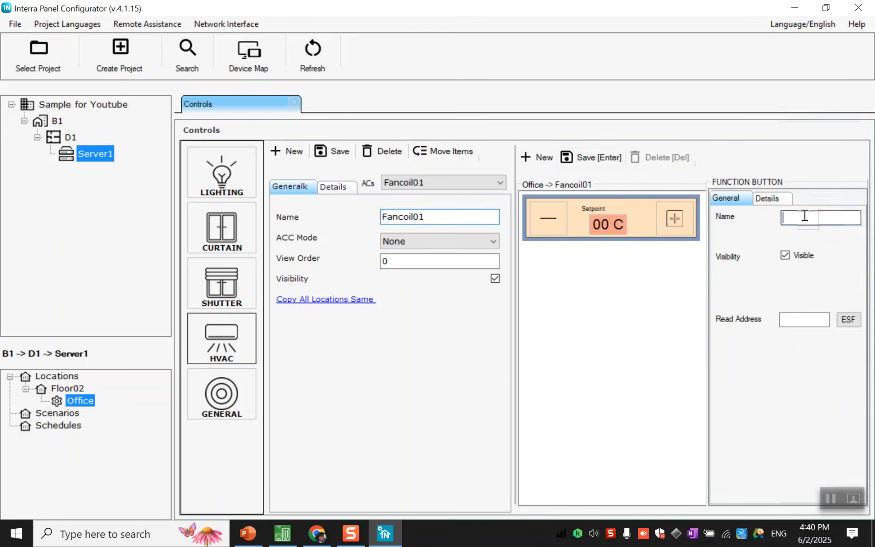
{"action": "type", "text": "Setpoint"}
{"action": "left_click", "coordinate": [823, 320]}
{"action": "type", "text": "0/0/10"}
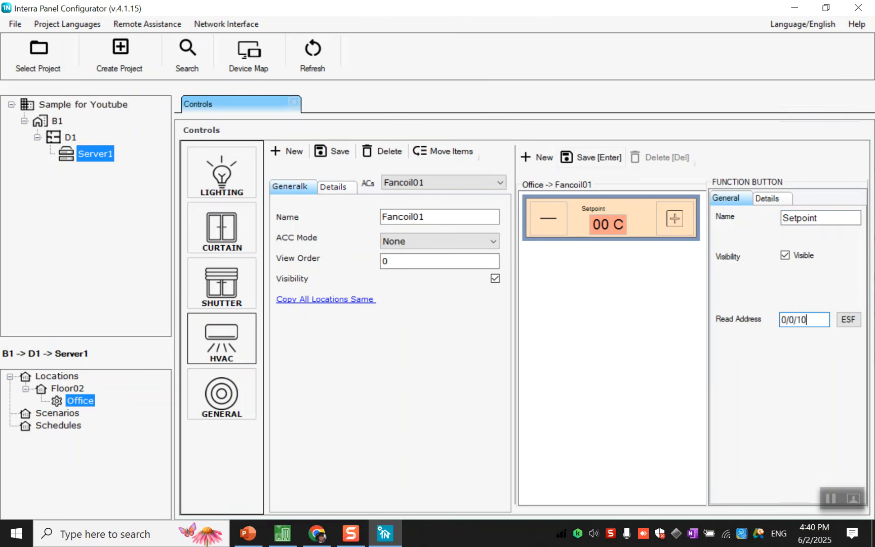
{"action": "left_click", "coordinate": [590, 158]}
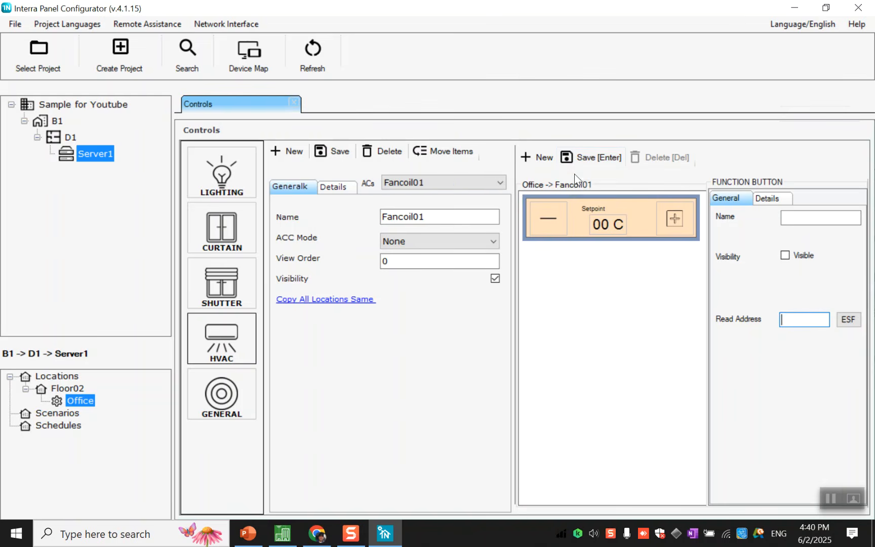
Name the Setpoint group's minus button Decrease and assign Set Address 0/0/4 and Read Address 0/0/10 from the ESF list.
{"action": "left_click", "coordinate": [557, 231]}
{"action": "left_click", "coordinate": [796, 219]}
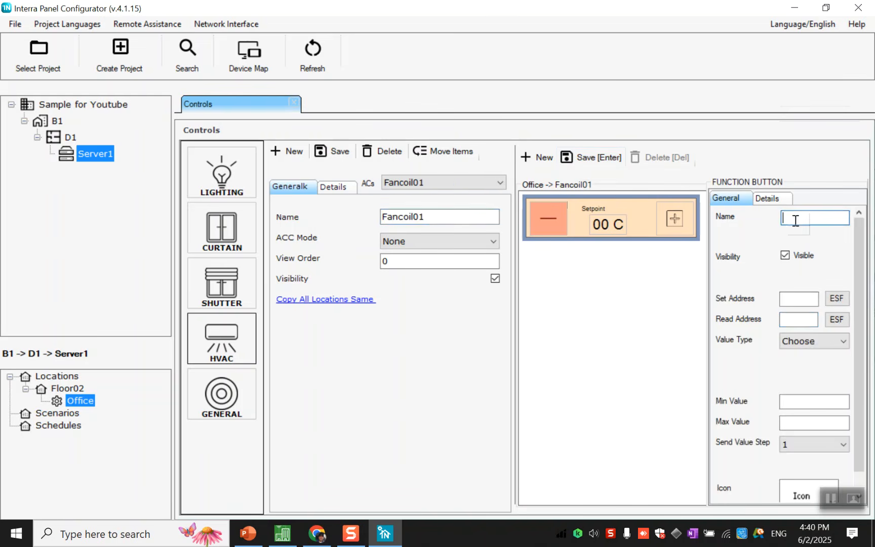
{"action": "type", "text": "Decrease"}
{"action": "left_click", "coordinate": [838, 298]}
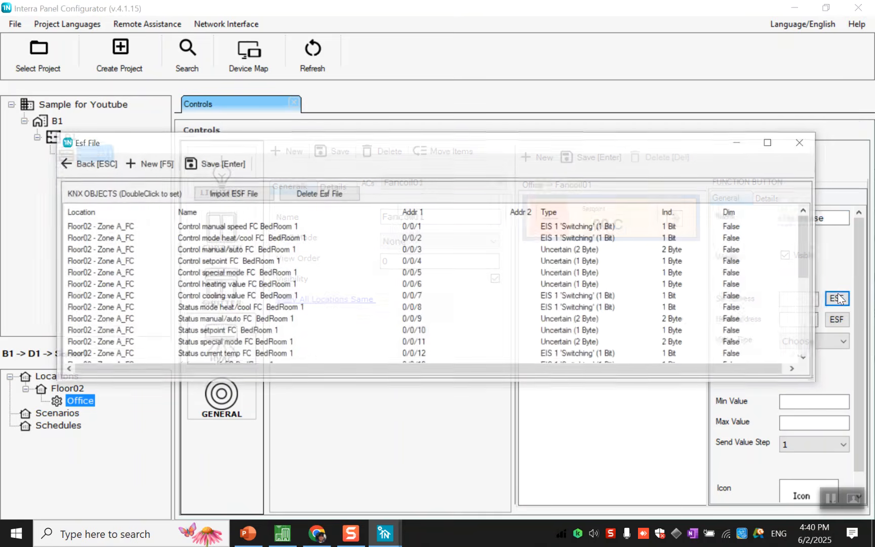
{"action": "left_click", "coordinate": [355, 271]}
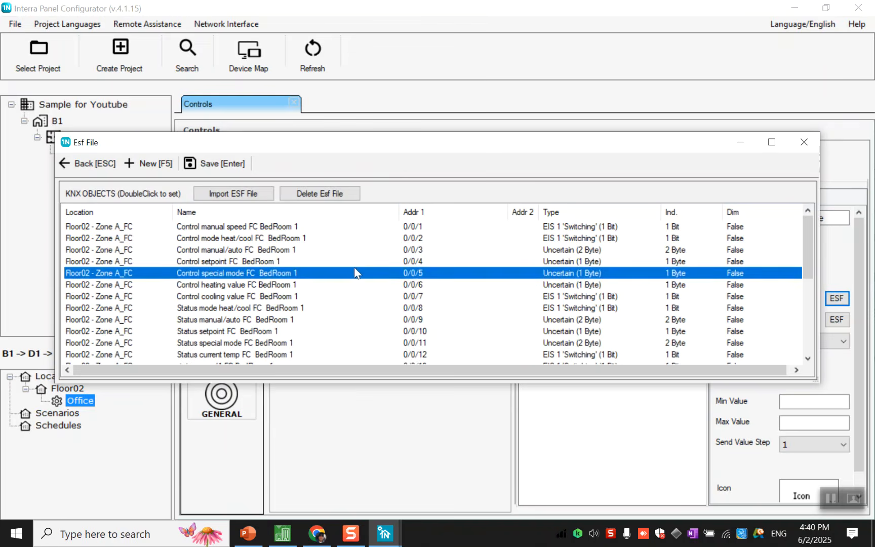
{"action": "double_click", "coordinate": [351, 259]}
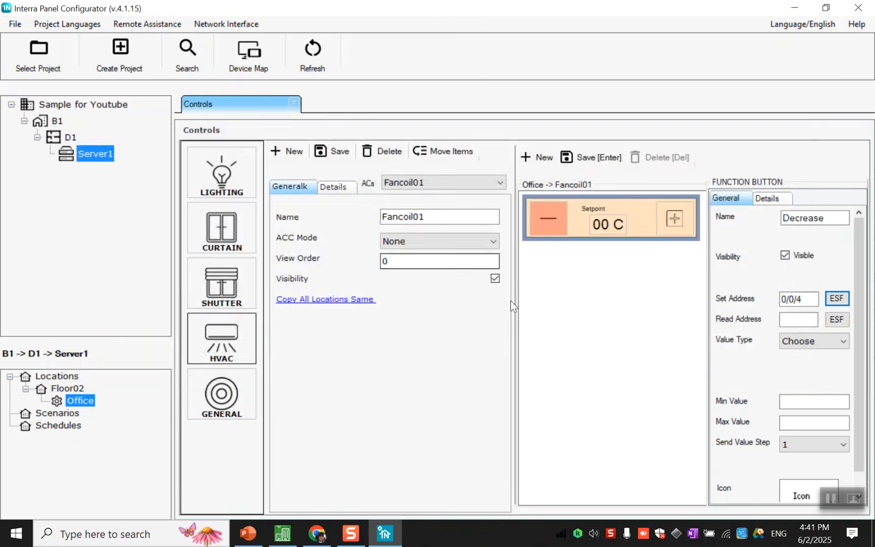
{"action": "left_click", "coordinate": [836, 318]}
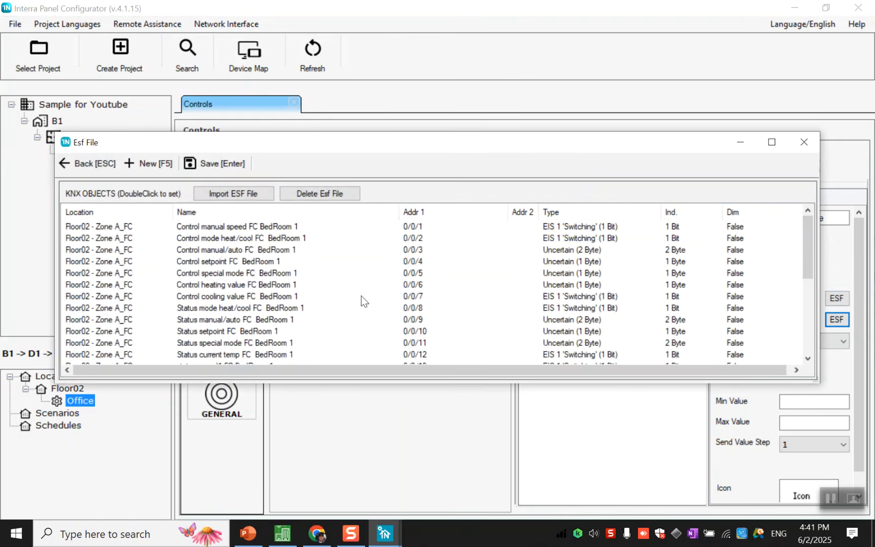
{"action": "double_click", "coordinate": [362, 332]}
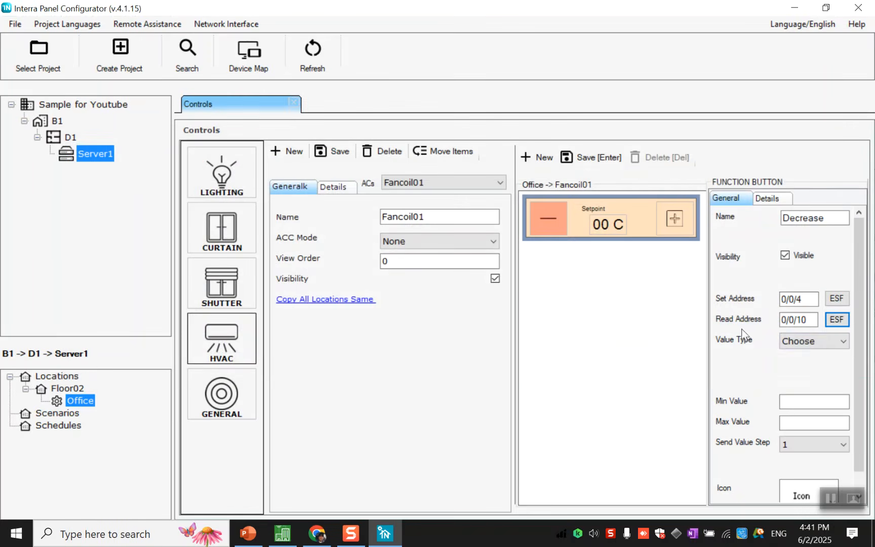
Set the Decrease button's value type to Value Offset, with minimum 10, maximum 30 and send value step 1.
{"action": "left_click", "coordinate": [803, 342]}
{"action": "left_click", "coordinate": [803, 388]}
{"action": "left_click", "coordinate": [798, 401]}
{"action": "type", "text": "10"}
{"action": "left_click", "coordinate": [796, 422]}
{"action": "type", "text": "30"}
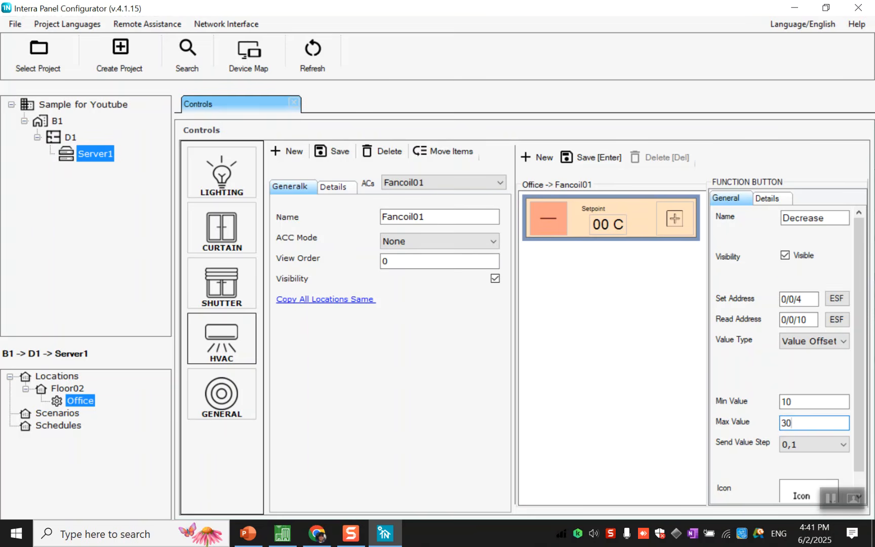
{"action": "left_click", "coordinate": [843, 445]}
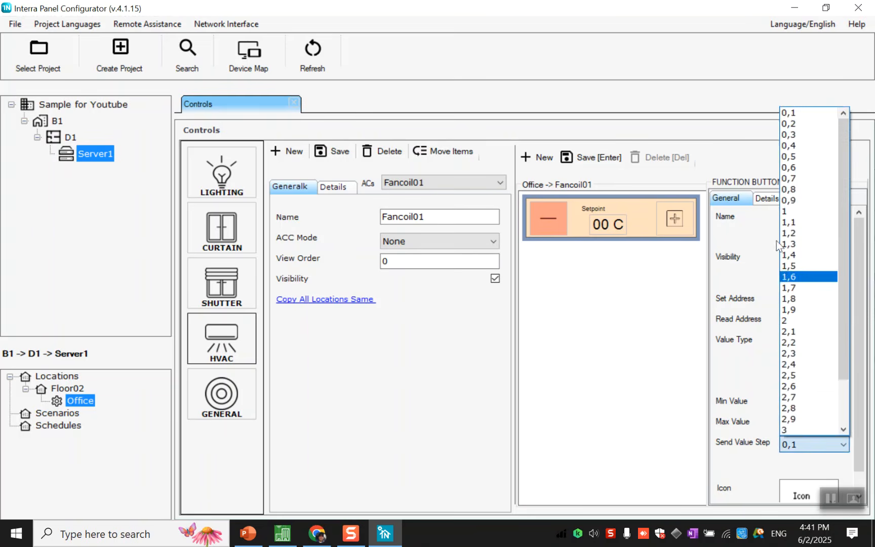
{"action": "left_click", "coordinate": [788, 211]}
Assign the boxed minus icon to the Decrease button and save it.
{"action": "left_click", "coordinate": [807, 499]}
{"action": "left_click", "coordinate": [803, 276]}
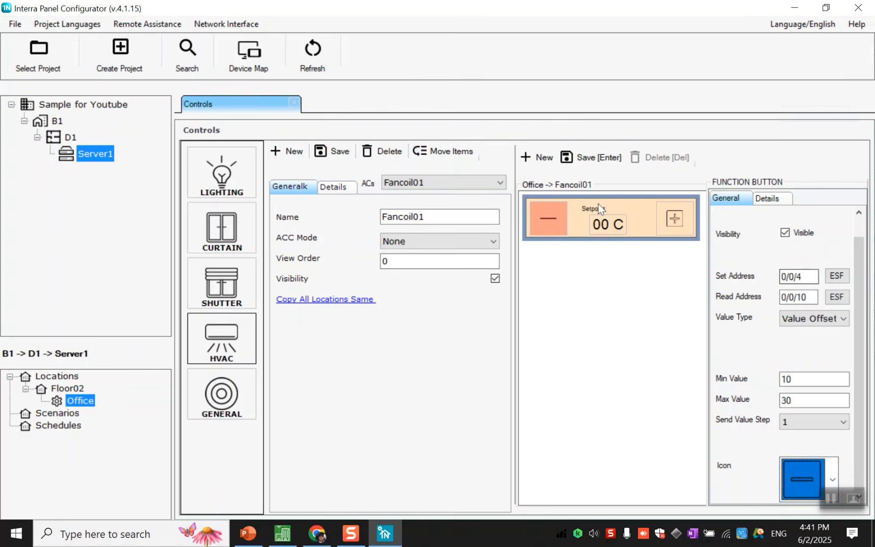
{"action": "left_click", "coordinate": [588, 158]}
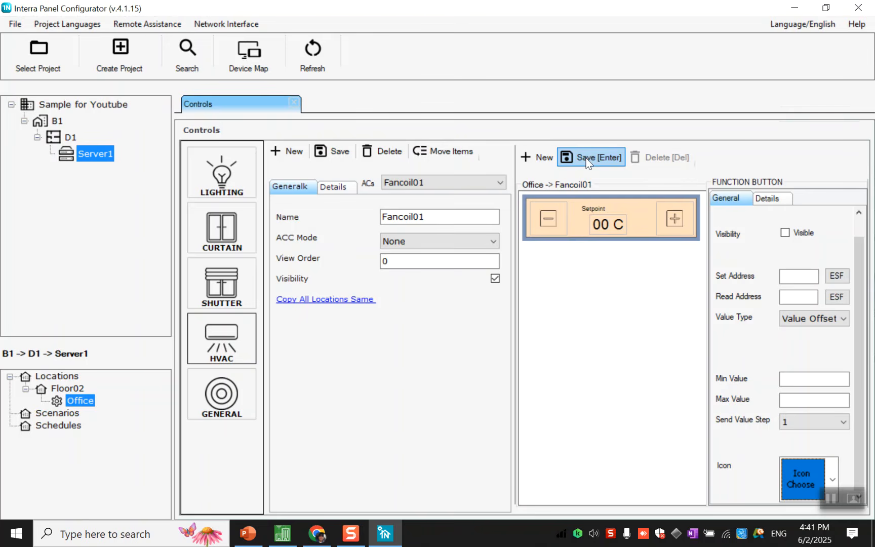
Add a ROOM TEMPERATURE GROUP to Fancoil01.
{"action": "left_click", "coordinate": [543, 158]}
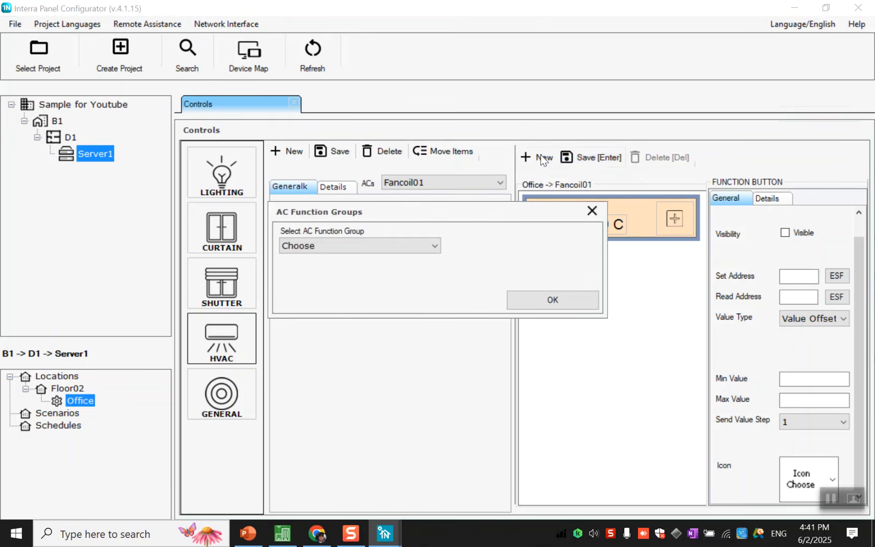
{"action": "left_click", "coordinate": [405, 247]}
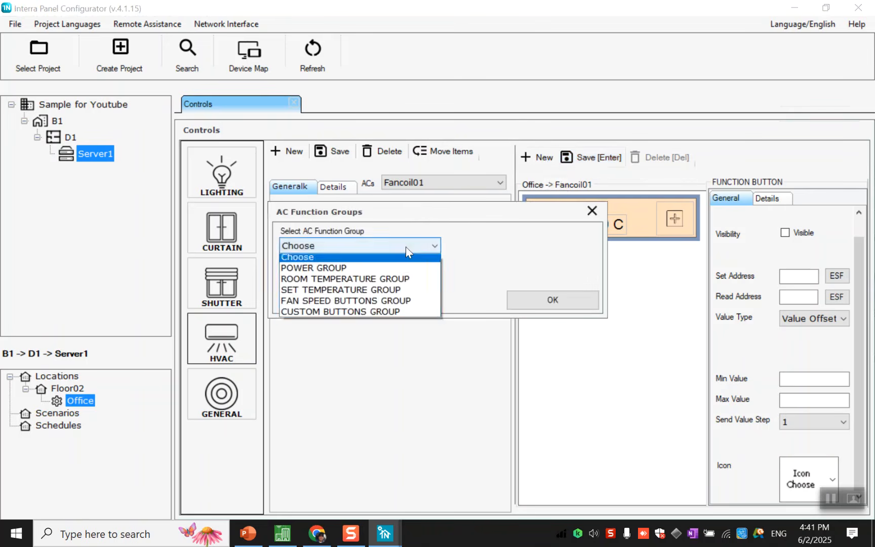
{"action": "left_click", "coordinate": [408, 284]}
{"action": "left_click", "coordinate": [542, 293]}
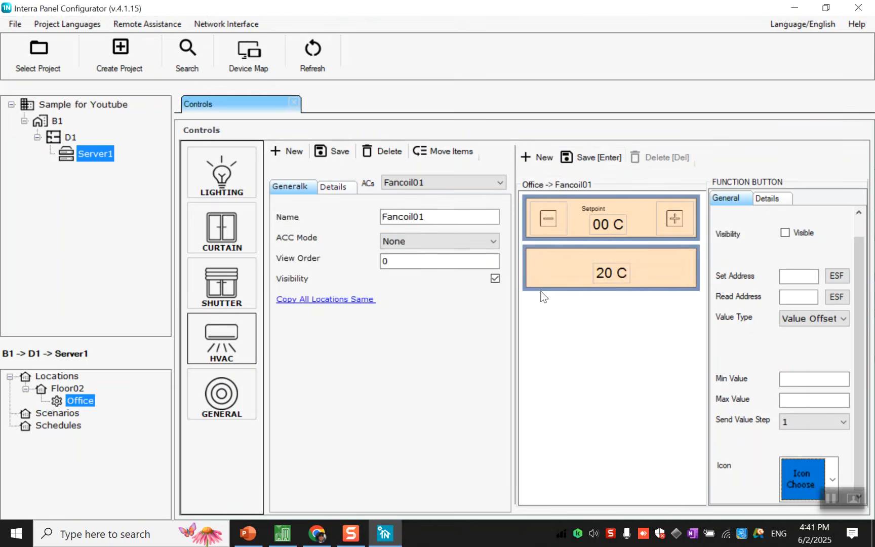
Name the new room temperature group Room Temp, set its view order to 2, and save it.
{"action": "left_click", "coordinate": [583, 278]}
{"action": "left_click", "coordinate": [797, 215]}
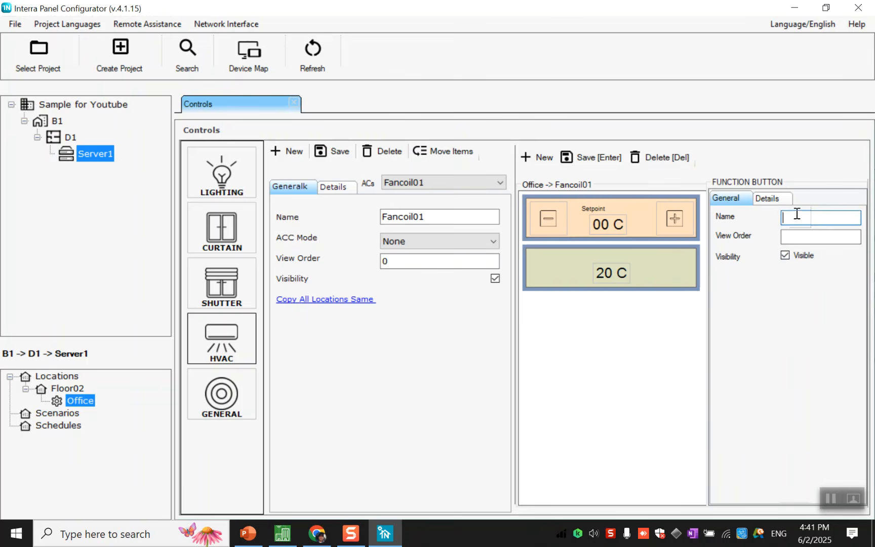
{"action": "type", "text": "Room Temp"}
{"action": "left_click", "coordinate": [806, 238]}
{"action": "type", "text": "2"}
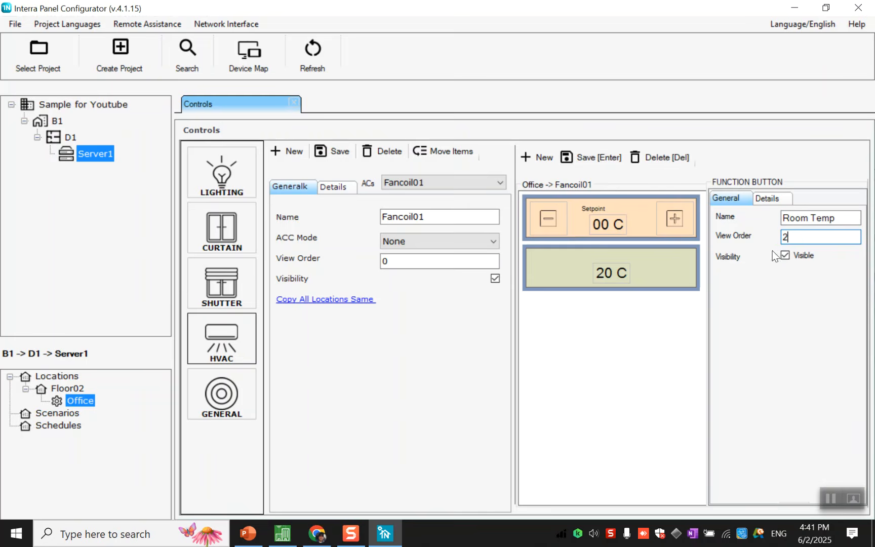
{"action": "left_click", "coordinate": [603, 157]}
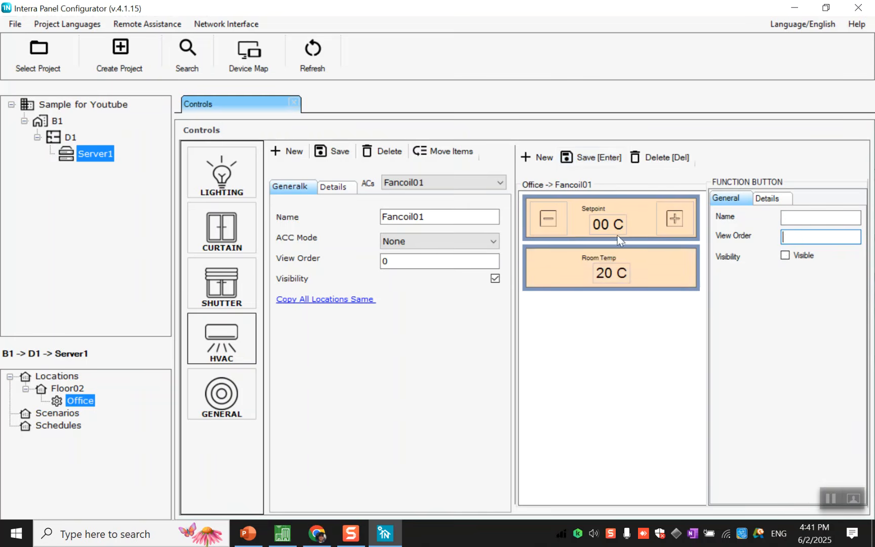
Name the Room Temp group's temperature display Tempert and assign Status current temp FC, 0/0/12, from the ESF list as its Read Address.
{"action": "left_click", "coordinate": [622, 276]}
{"action": "left_click", "coordinate": [818, 224]}
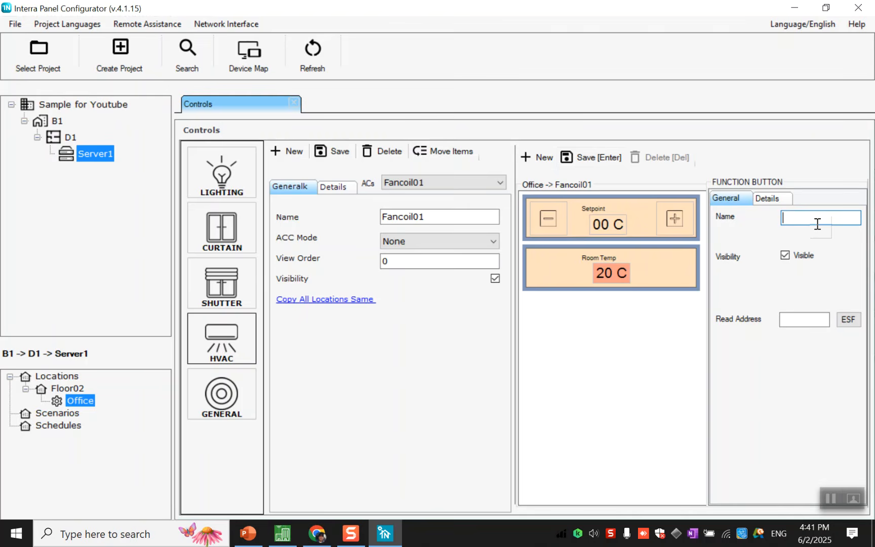
{"action": "type", "text": "Tempert"}
{"action": "left_click", "coordinate": [845, 317]}
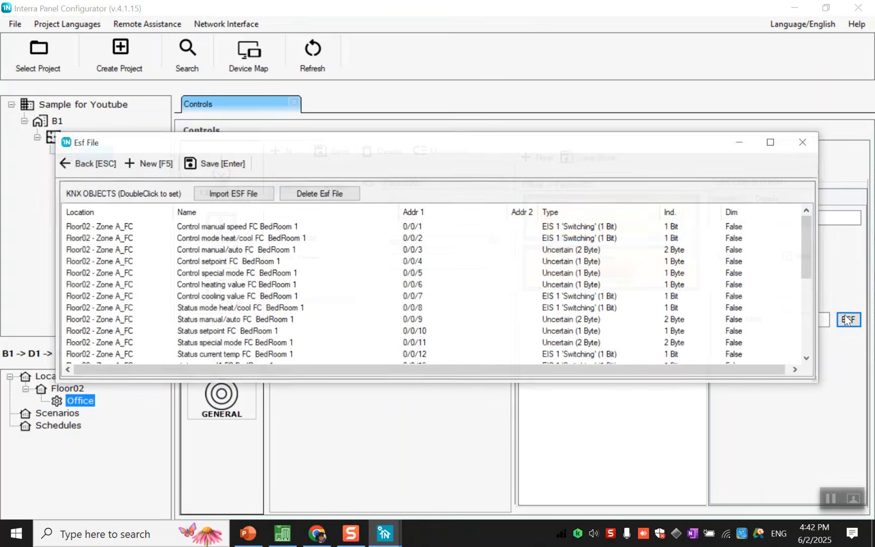
{"action": "scroll", "coordinate": [420, 338], "scroll_direction": "down", "scroll_amount": 1}
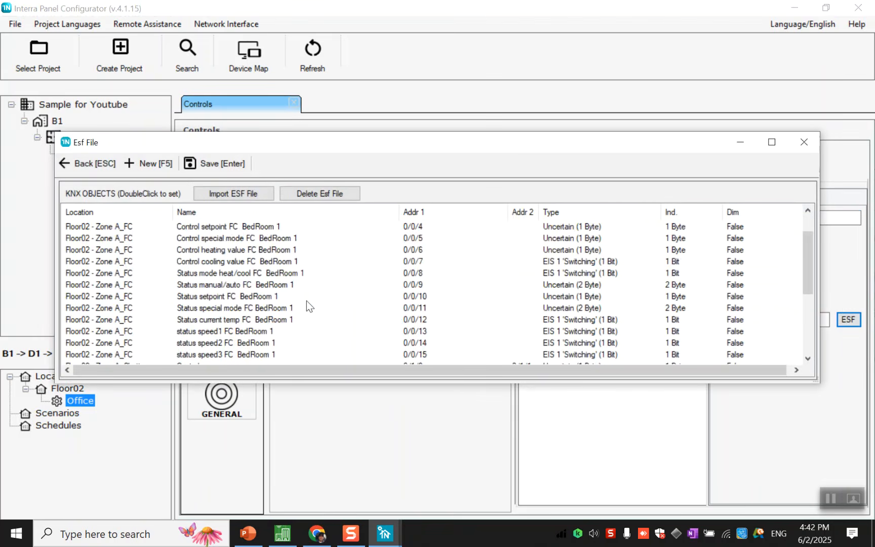
{"action": "left_click", "coordinate": [287, 324]}
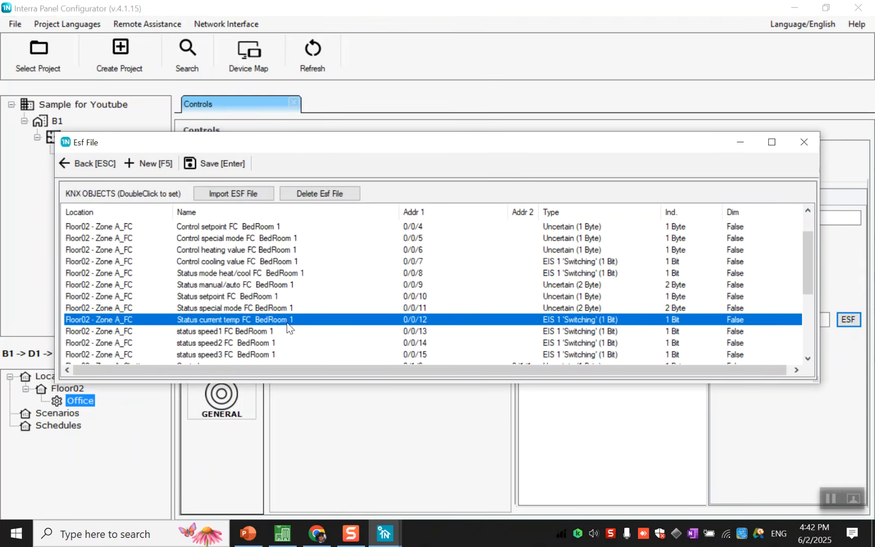
{"action": "double_click", "coordinate": [288, 326]}
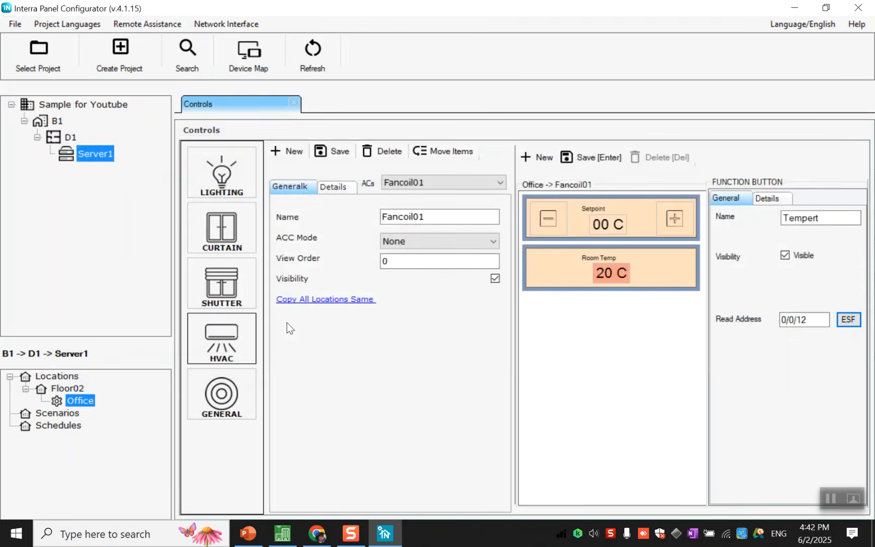
Check the Status current temp FC address in ETS6, return to Interra Panel Configurator, and save the Room Temp group's temperature display.
{"action": "left_click", "coordinate": [283, 533]}
{"action": "left_click", "coordinate": [296, 365]}
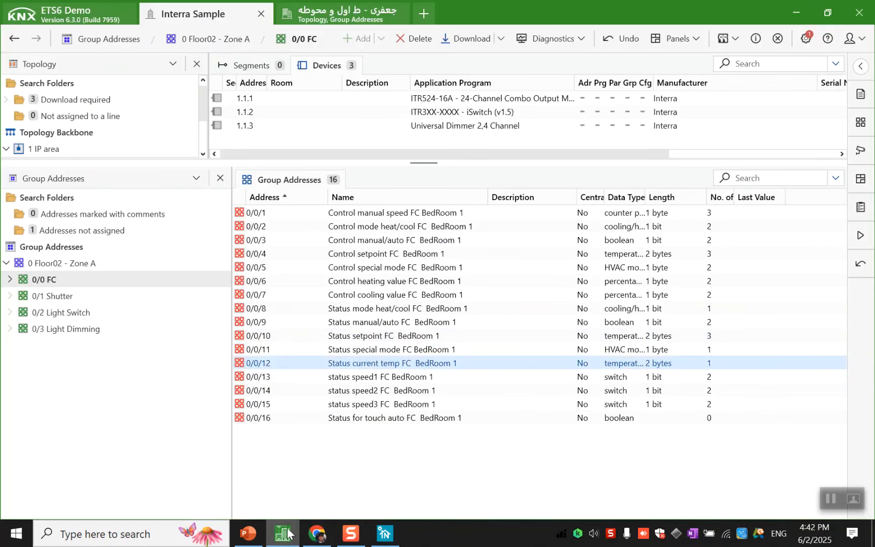
{"action": "left_click", "coordinate": [385, 534]}
{"action": "left_click", "coordinate": [587, 155]}
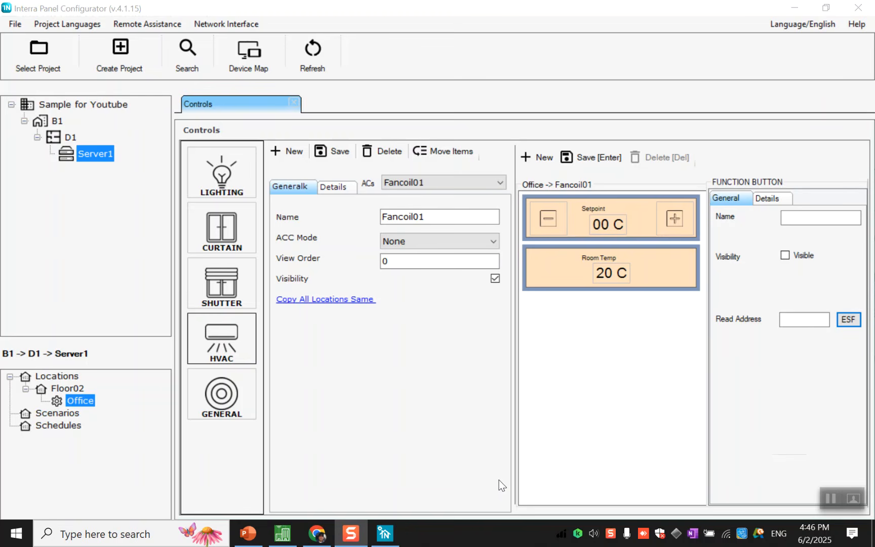
Add a FAN SPEED BUTTONS GROUP with a custom button count of 4 to Fancoil01.
{"action": "left_click", "coordinate": [557, 158]}
{"action": "left_click", "coordinate": [555, 158]}
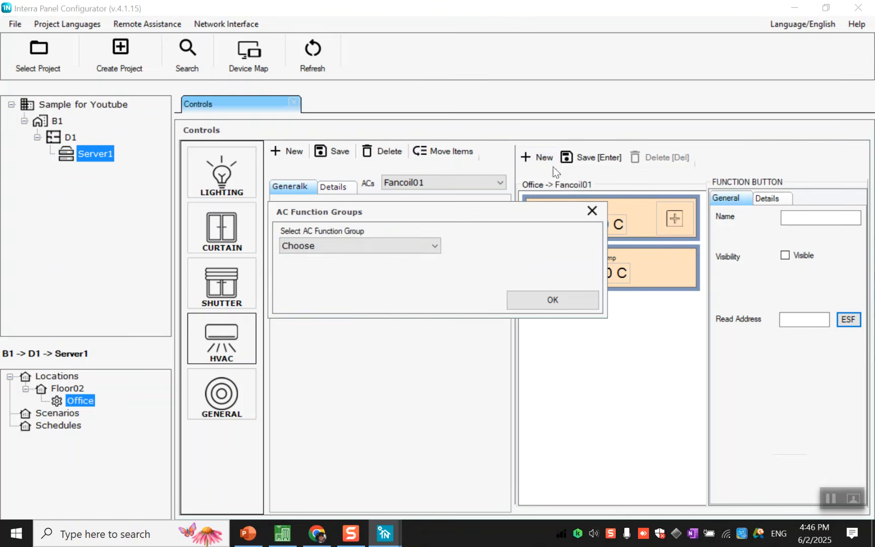
{"action": "left_click", "coordinate": [438, 246]}
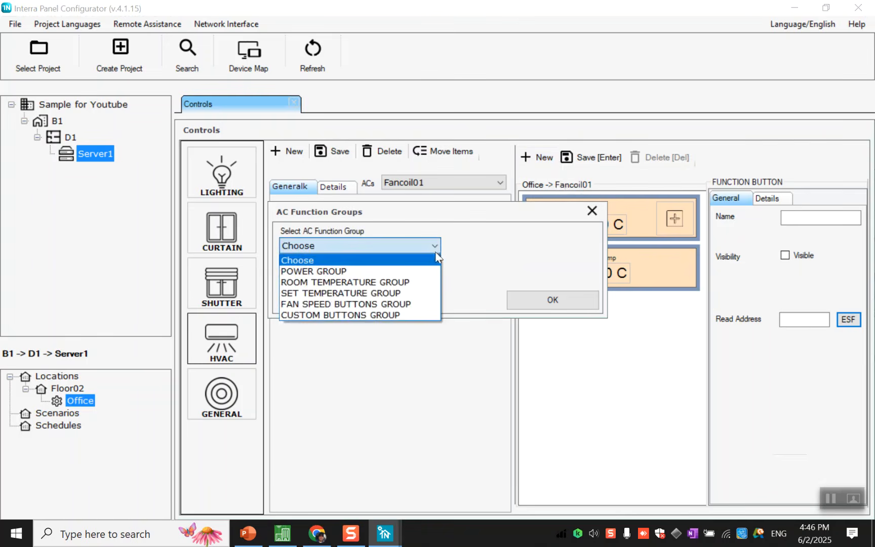
{"action": "left_click", "coordinate": [420, 303]}
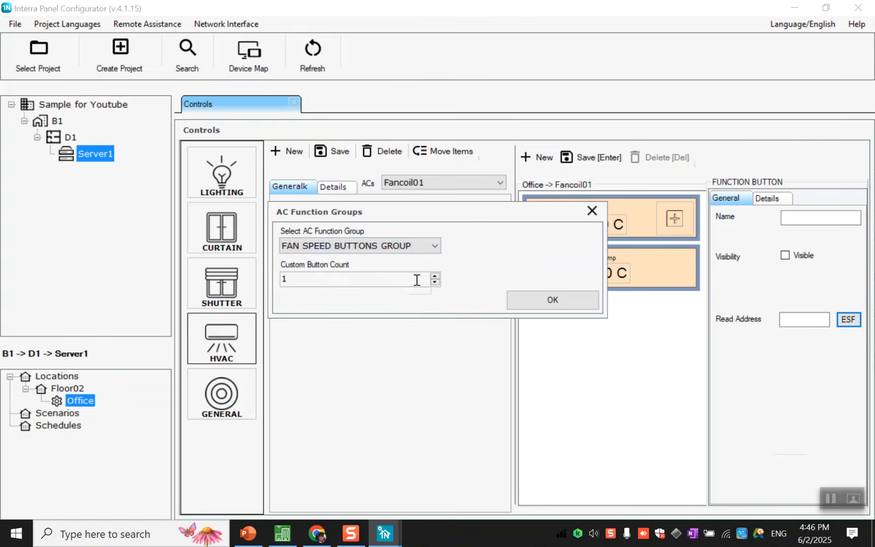
{"action": "left_click", "coordinate": [435, 277]}
{"action": "left_click", "coordinate": [435, 277]}
{"action": "left_click", "coordinate": [434, 276]}
{"action": "left_click", "coordinate": [538, 298]}
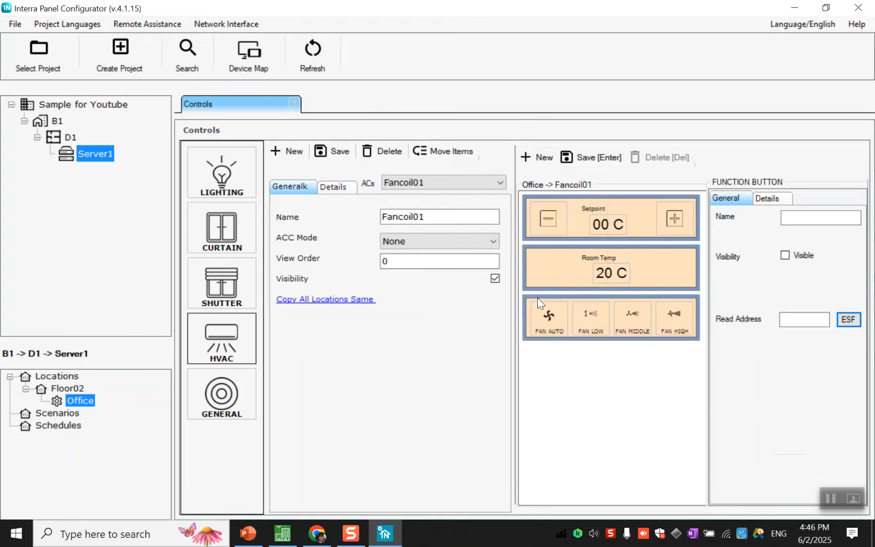
Name the new fan speed buttons group Fan Speed, set its view order to 3, and save it.
{"action": "left_click", "coordinate": [570, 336]}
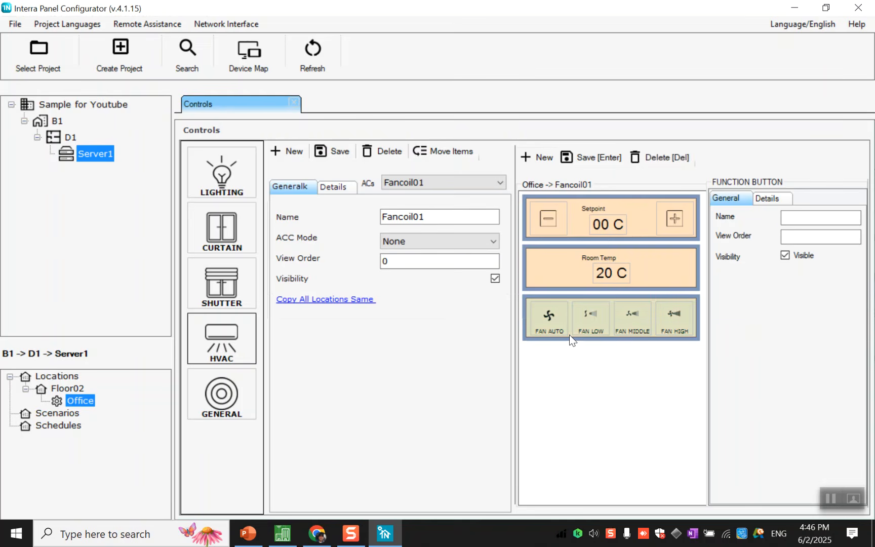
{"action": "left_click", "coordinate": [800, 214]}
{"action": "type", "text": "Fan Speed"}
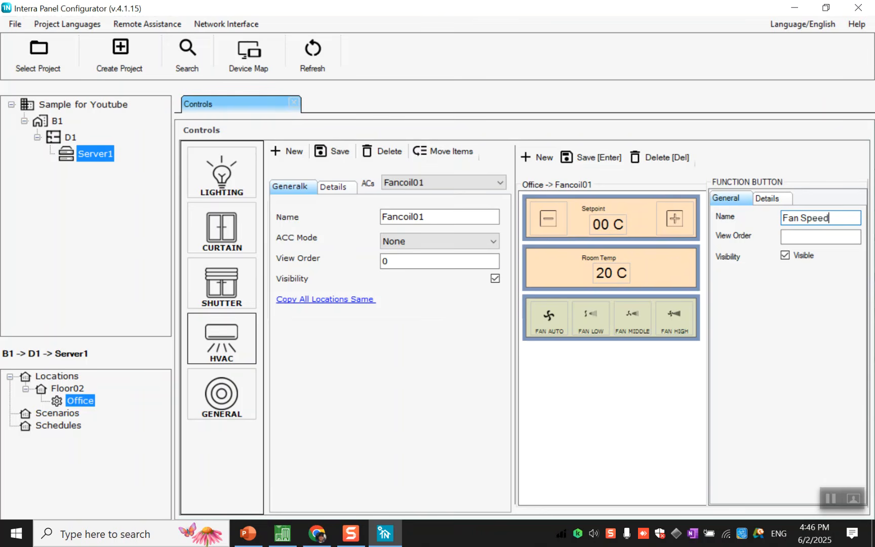
{"action": "left_click", "coordinate": [808, 236]}
{"action": "type", "text": "3"}
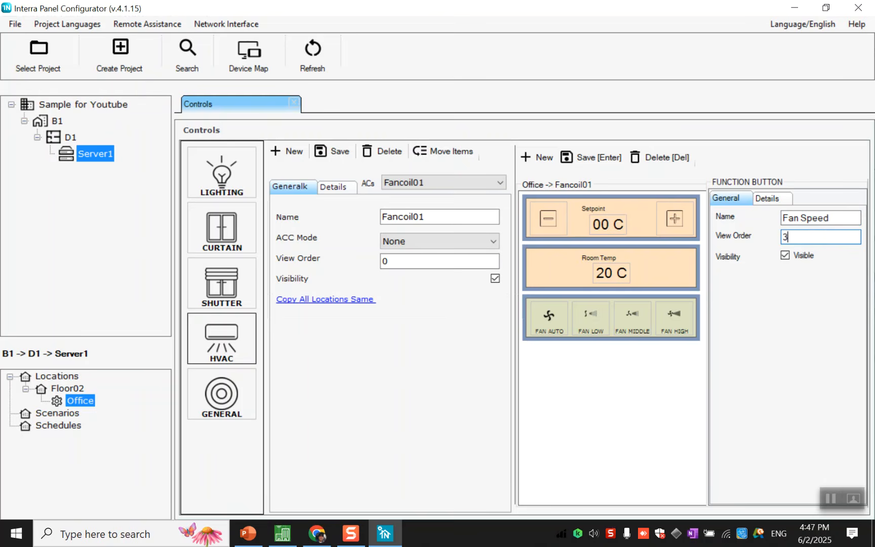
{"action": "left_click", "coordinate": [583, 159]}
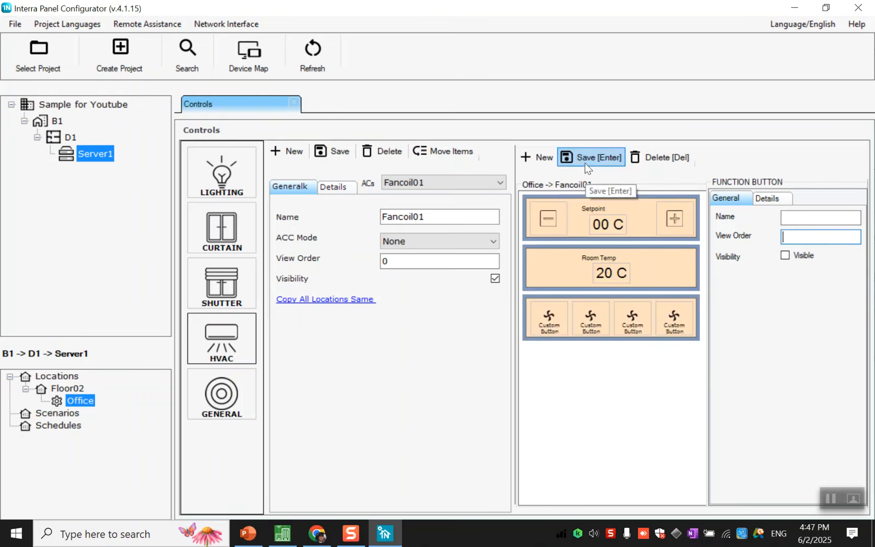
Name the first fan speed button Auto and assign Control manual/auto FC BedRoom 1, 0/0/3, from the ESF list as its Set Address.
{"action": "left_click", "coordinate": [551, 322]}
{"action": "left_click", "coordinate": [819, 217]}
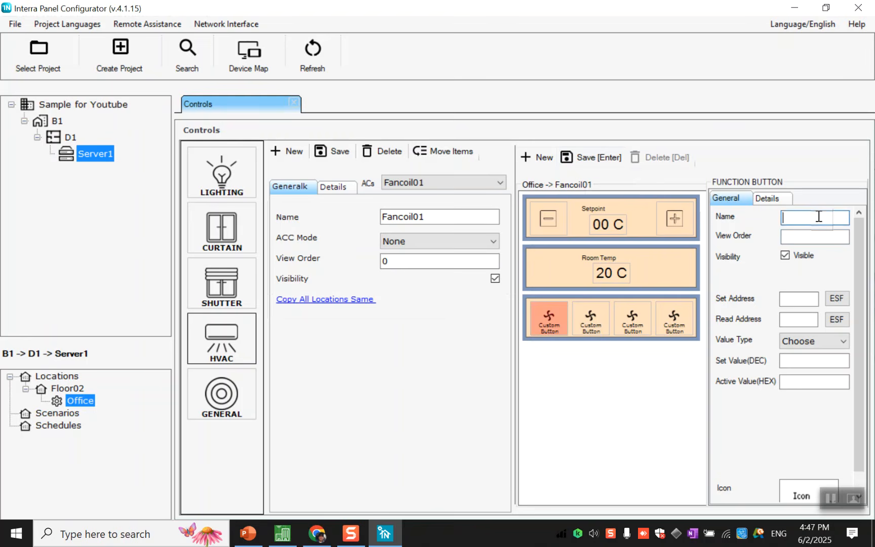
{"action": "type", "text": "Auto"}
{"action": "left_click", "coordinate": [830, 293]}
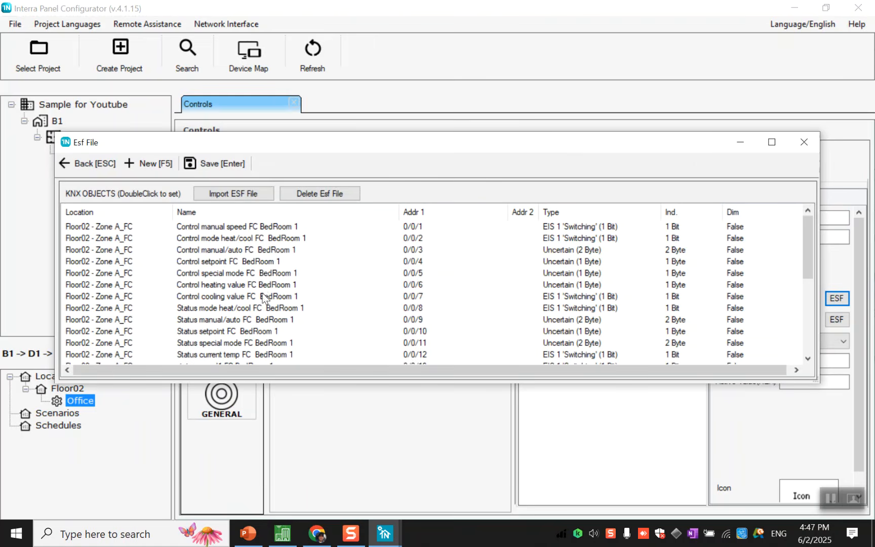
{"action": "left_click", "coordinate": [259, 252]}
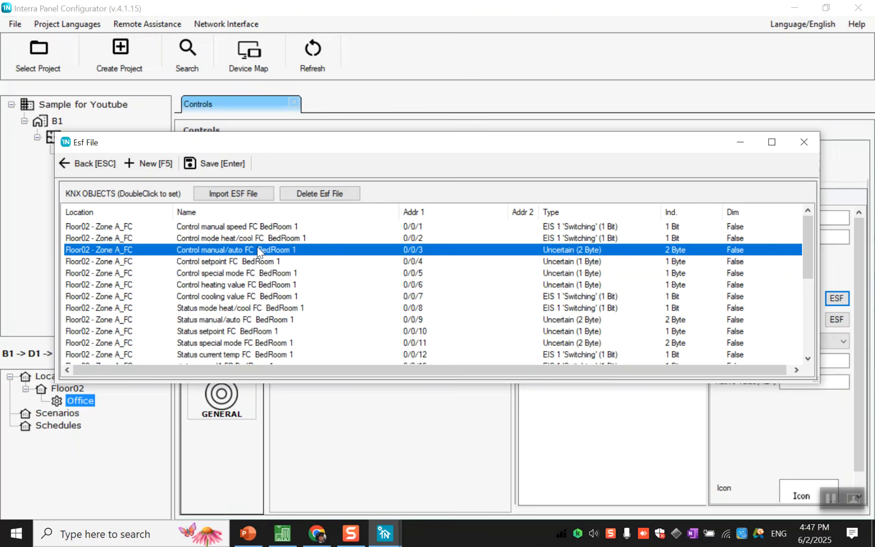
{"action": "double_click", "coordinate": [259, 250]}
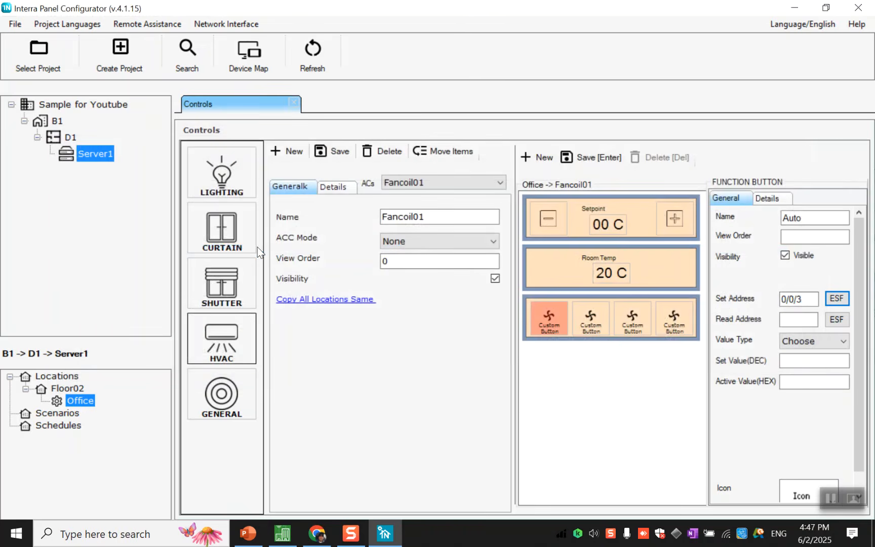
Give the Auto button value type 1 Bit, set value 0 and the air conditioner icon with airflow lines, and save it.
{"action": "left_click", "coordinate": [831, 342]}
{"action": "left_click", "coordinate": [815, 367]}
{"action": "left_click", "coordinate": [815, 361]}
{"action": "type", "text": "0"}
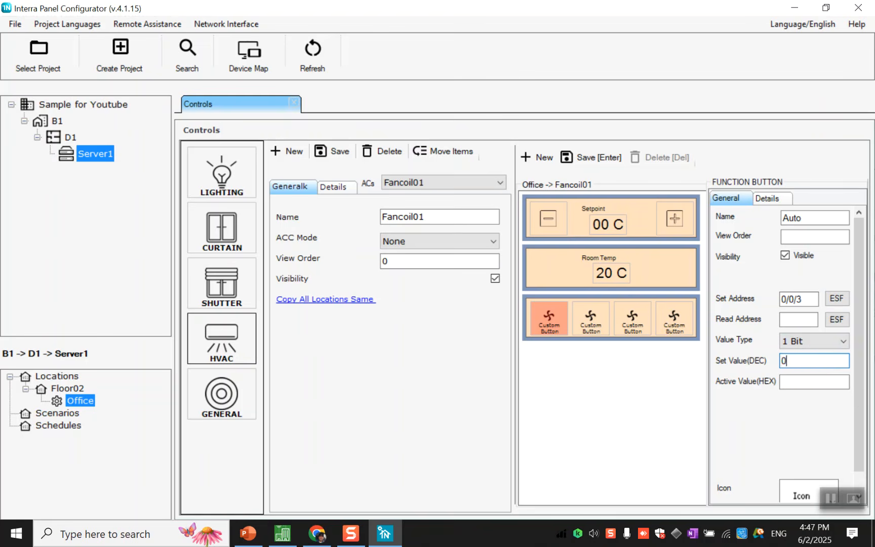
{"action": "left_click", "coordinate": [795, 489]}
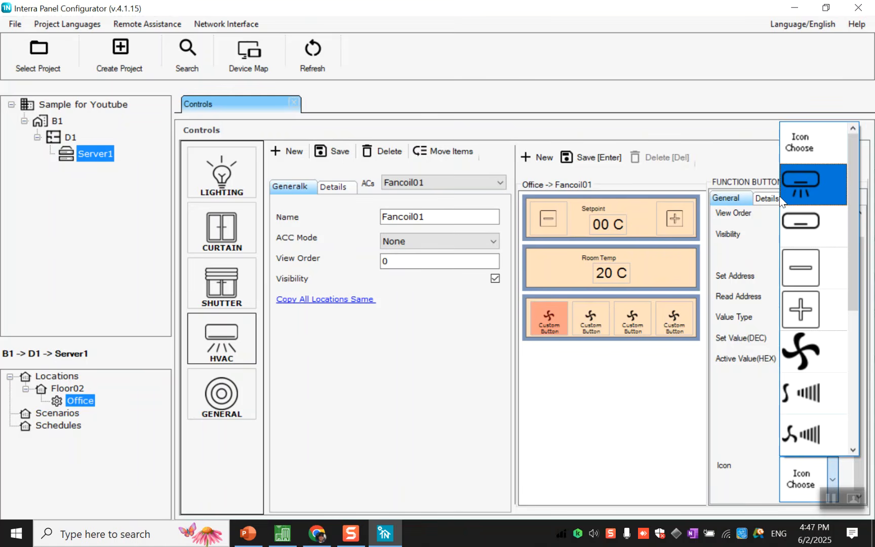
{"action": "left_click", "coordinate": [790, 188]}
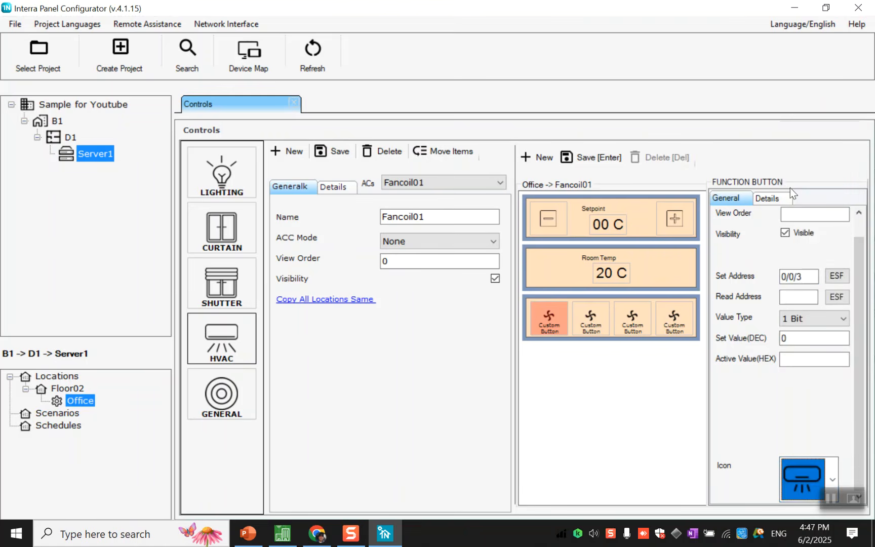
{"action": "left_click", "coordinate": [602, 162]}
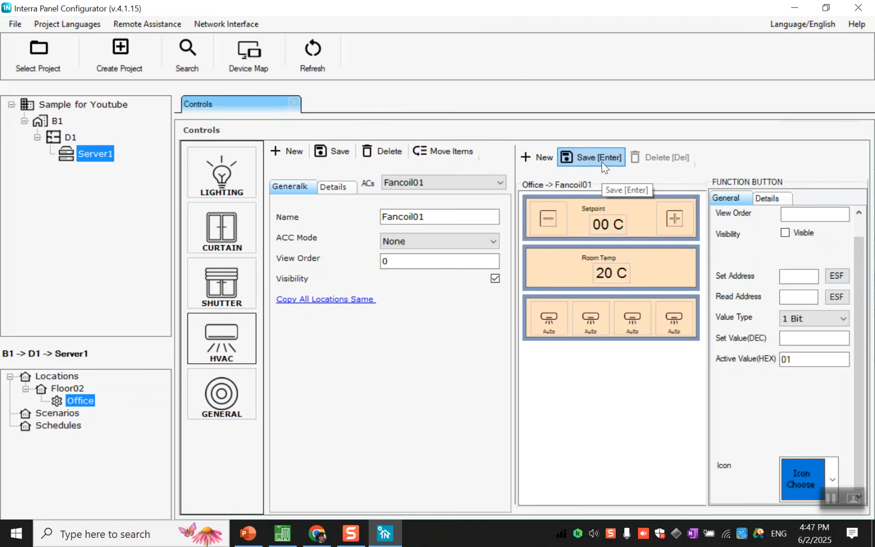
Name the second fan speed button Speed01 and set its view order to 2.
{"action": "left_click", "coordinate": [586, 334]}
{"action": "left_click", "coordinate": [803, 218]}
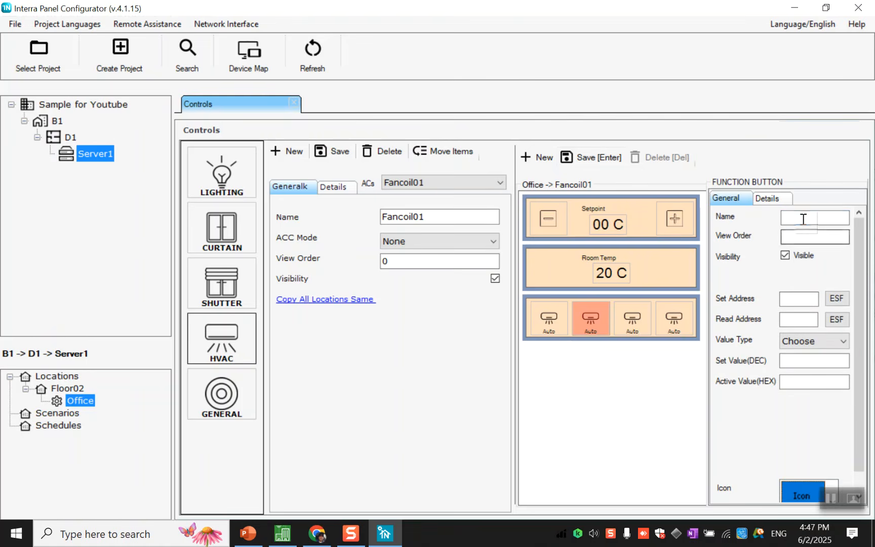
{"action": "type", "text": "Speed"}
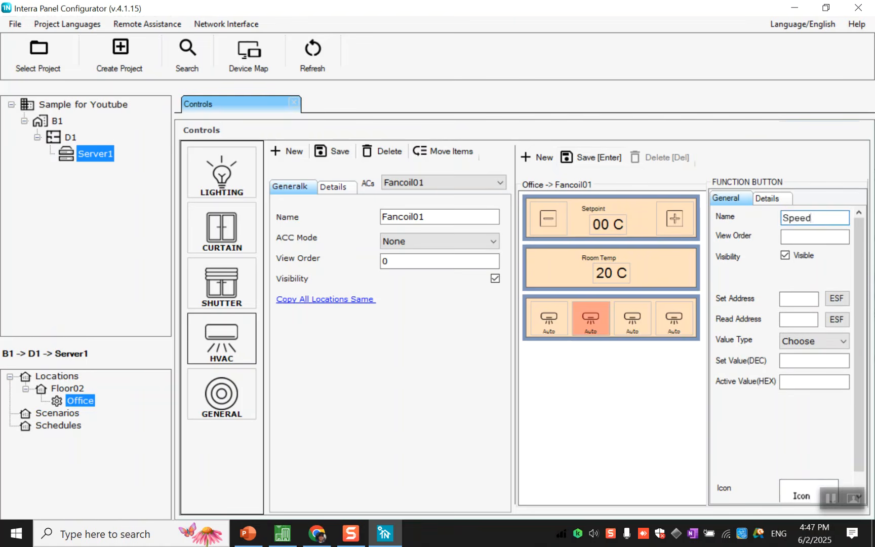
{"action": "type", "text": "01"}
{"action": "left_click", "coordinate": [830, 241]}
{"action": "type", "text": "2"}
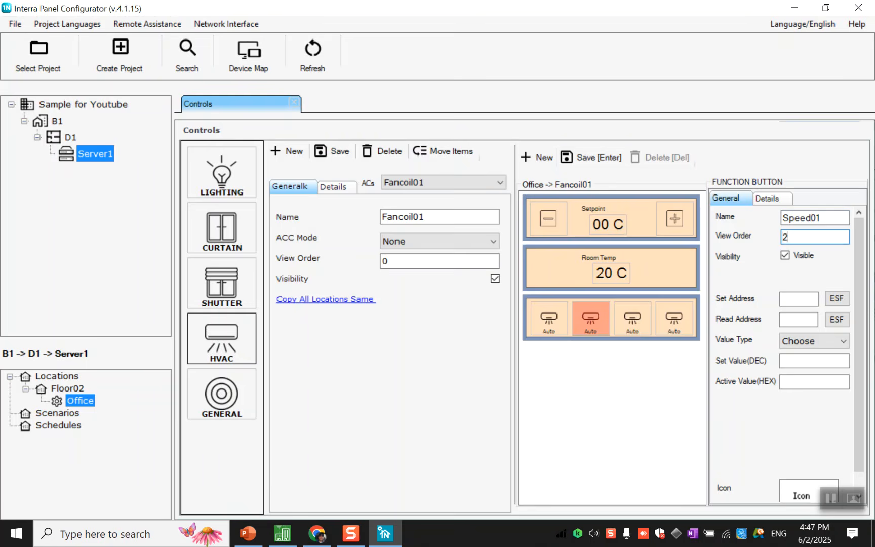
Assign Control manual speed FC BedRoom 1, 0/0/1, as Speed01's Set Address and status speed1 FC BedRoom 1, 0/0/13, as its Read Address.
{"action": "left_click", "coordinate": [837, 298]}
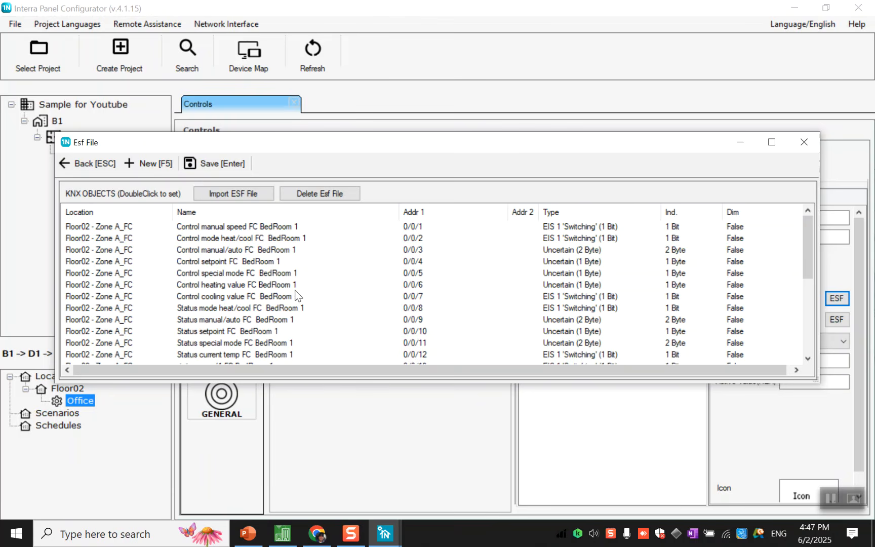
{"action": "left_click", "coordinate": [291, 228]}
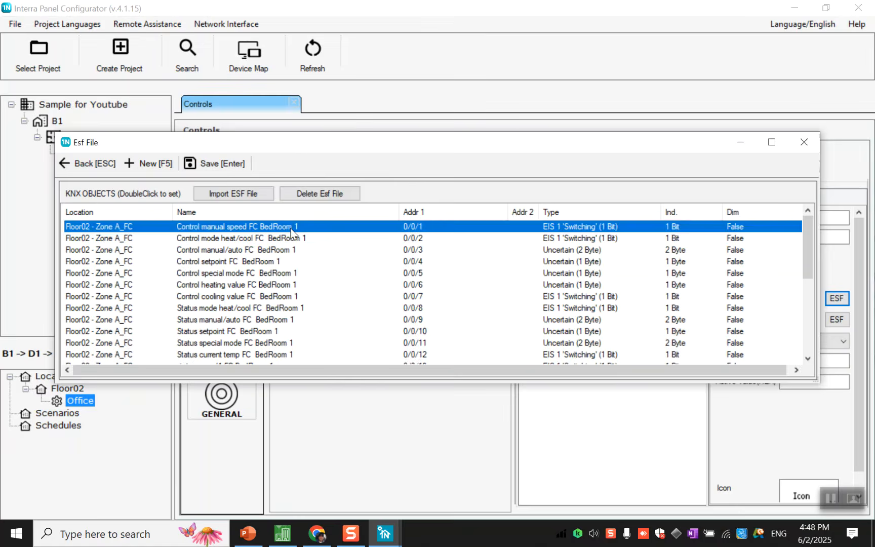
{"action": "double_click", "coordinate": [291, 227]}
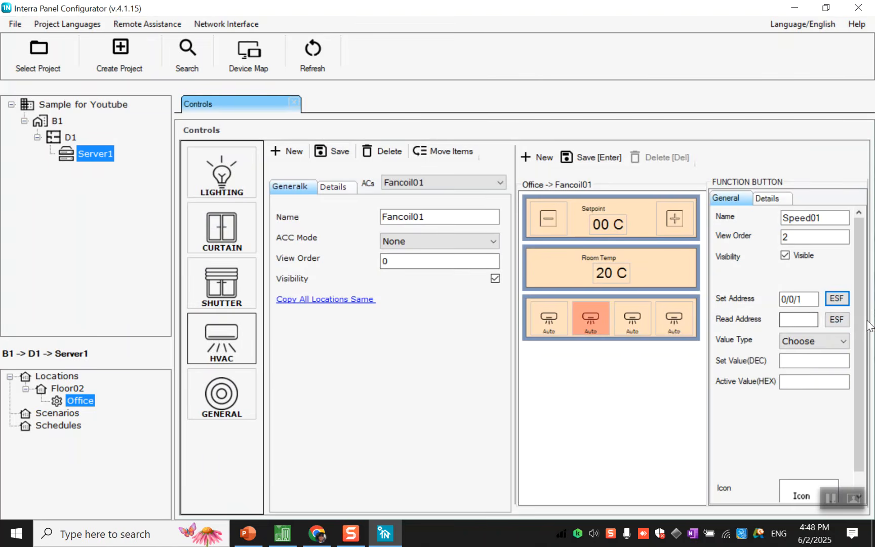
{"action": "left_click", "coordinate": [832, 320]}
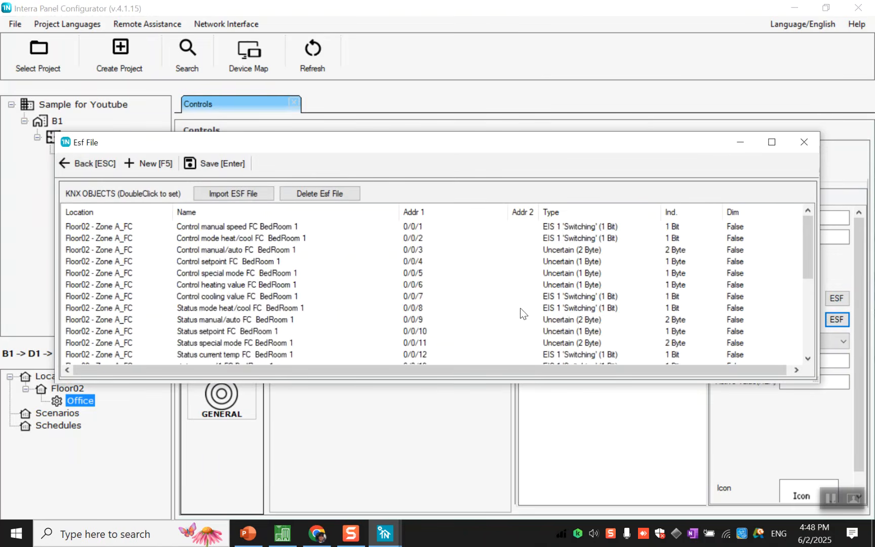
{"action": "scroll", "coordinate": [489, 311], "scroll_direction": "down", "scroll_amount": 1}
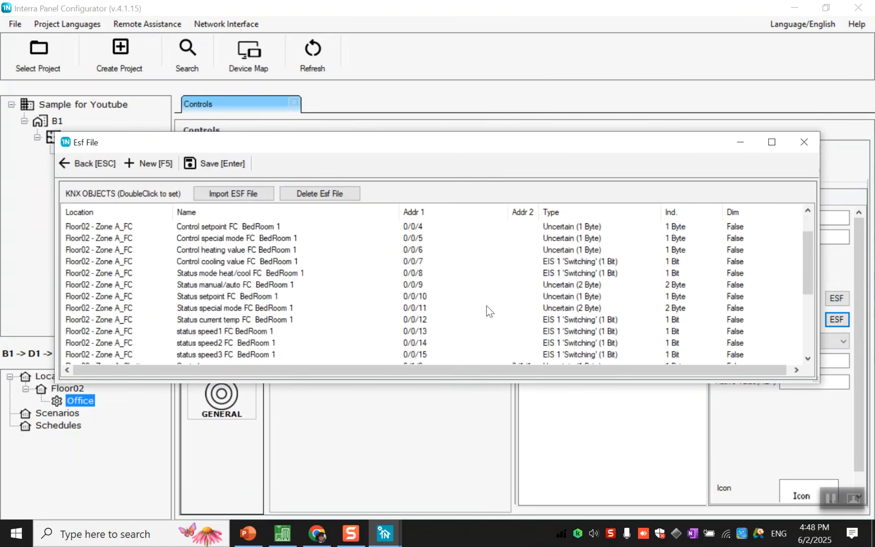
{"action": "left_click", "coordinate": [310, 332]}
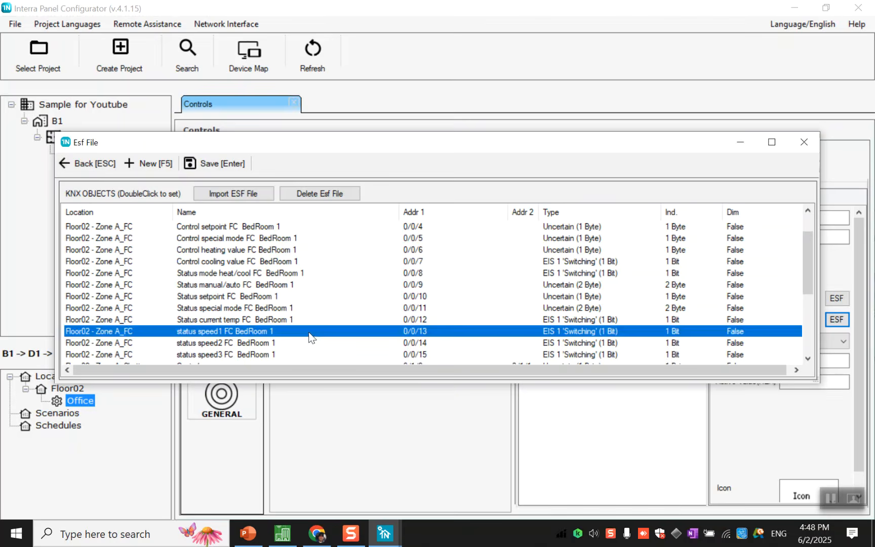
{"action": "double_click", "coordinate": [309, 332]}
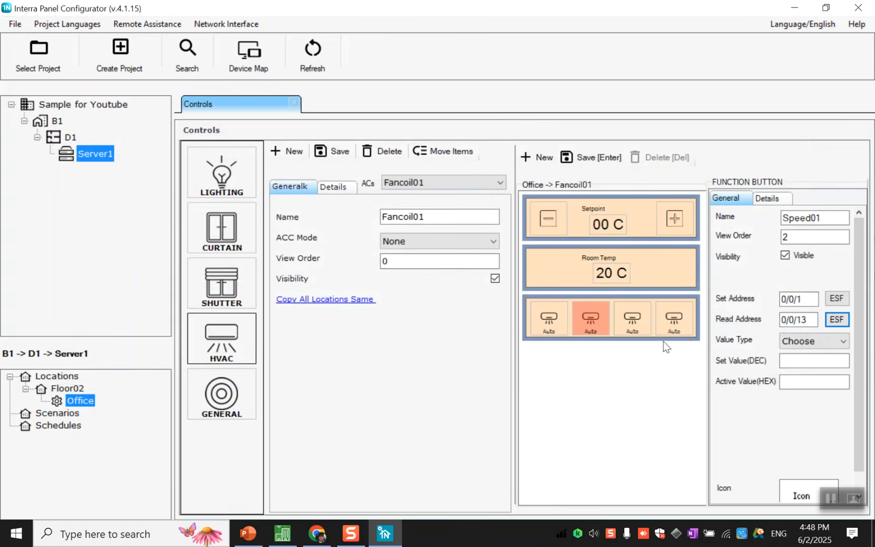
Give the Speed01 button value type 1 Byte, set value 1 and the low fan speed icon, and save it.
{"action": "left_click", "coordinate": [799, 341]}
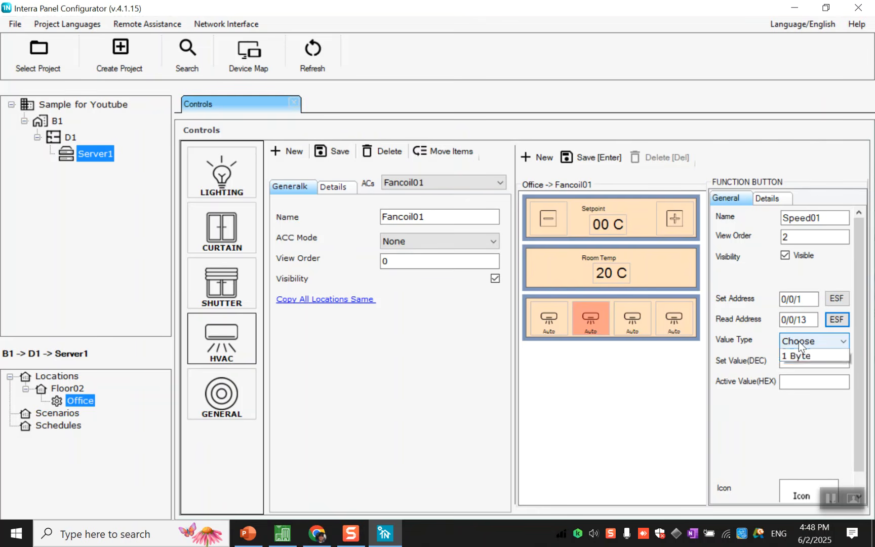
{"action": "left_click", "coordinate": [799, 376]}
{"action": "left_click", "coordinate": [794, 362]}
{"action": "type", "text": "1"}
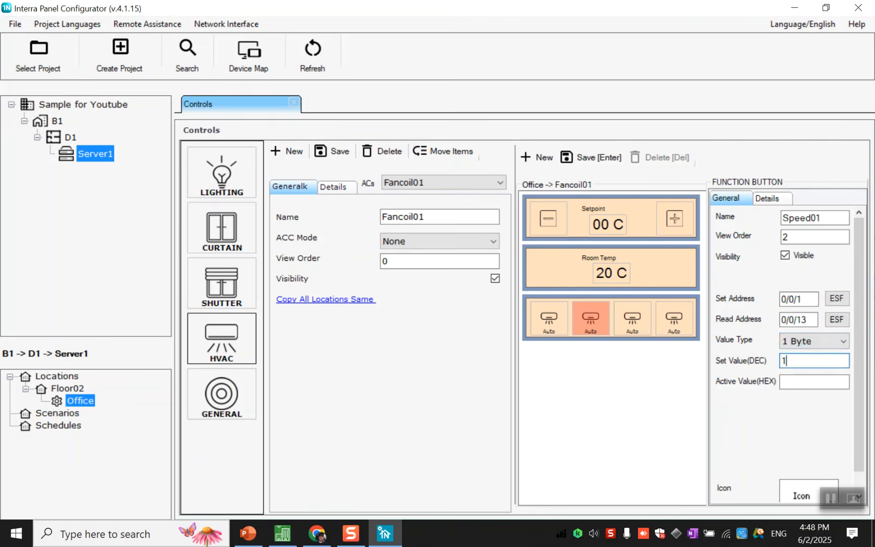
{"action": "left_click", "coordinate": [807, 483]}
{"action": "scroll", "coordinate": [816, 283], "scroll_direction": "down", "scroll_amount": 2}
{"action": "scroll", "coordinate": [817, 203], "scroll_direction": "up", "scroll_amount": 2}
{"action": "left_click", "coordinate": [815, 151]}
{"action": "left_click", "coordinate": [586, 152]}
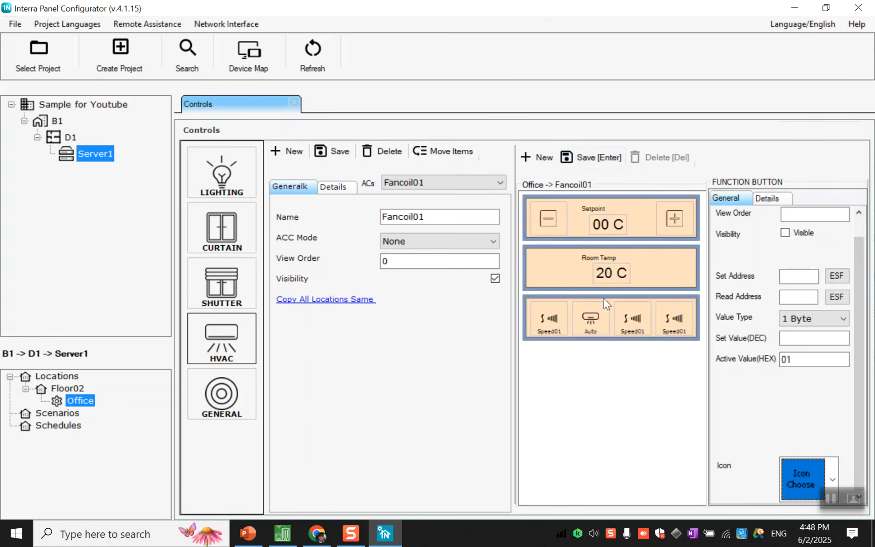
Set the Auto button's view order to 1 and save it.
{"action": "left_click", "coordinate": [591, 314]}
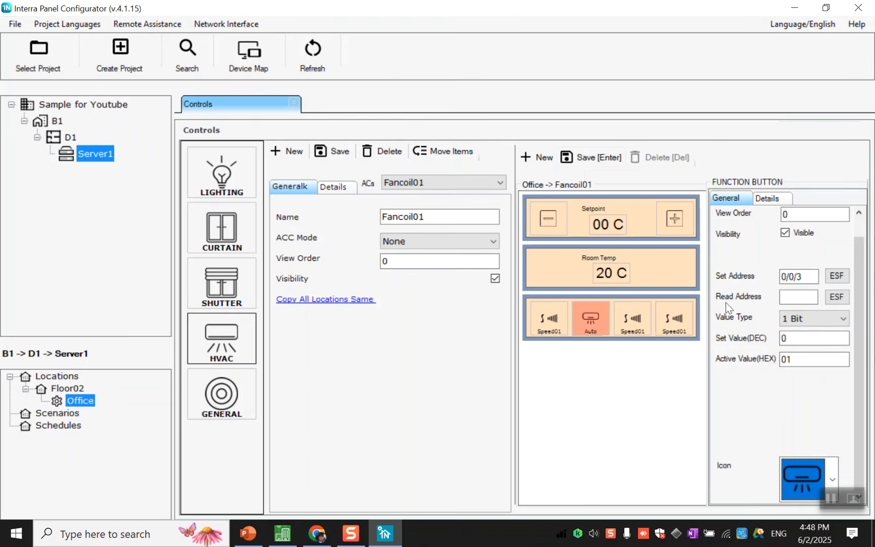
{"action": "left_click", "coordinate": [815, 215]}
{"action": "type", "text": "1"}
{"action": "left_click", "coordinate": [589, 158]}
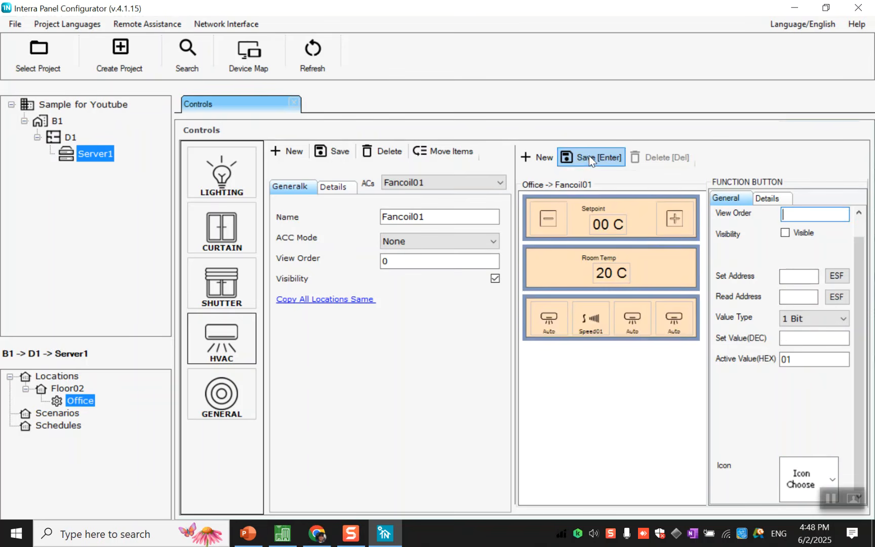
Name the third fan speed button Speed02 and set its view order to 3.
{"action": "left_click", "coordinate": [633, 319]}
{"action": "left_click", "coordinate": [802, 216]}
{"action": "type", "text": "Spe"}
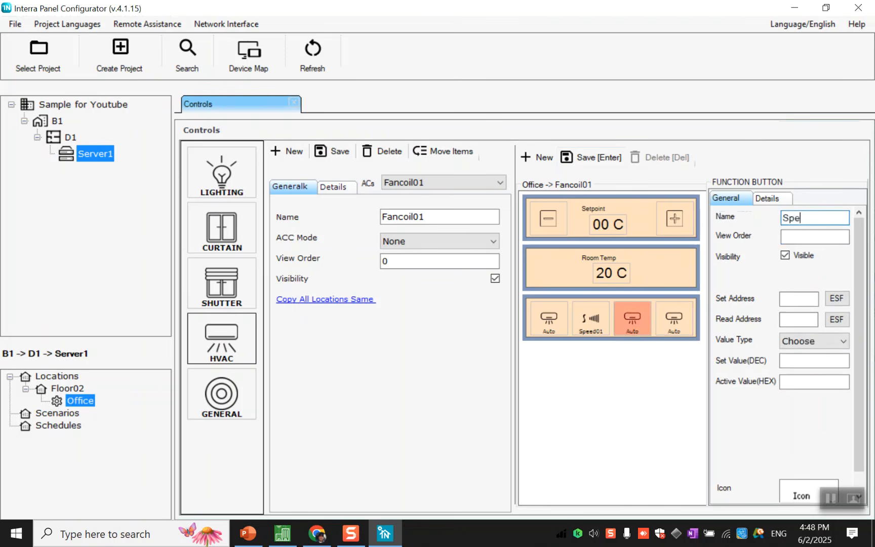
{"action": "type", "text": "ed02"}
{"action": "left_click", "coordinate": [790, 240]}
{"action": "type", "text": "3"}
Assign Control manual speed FC BedRoom 1, 0/0/1, as Speed02's Set Address and status speed2 FC BedRoom 1, 0/0/14, as its Read Address.
{"action": "left_click", "coordinate": [836, 298]}
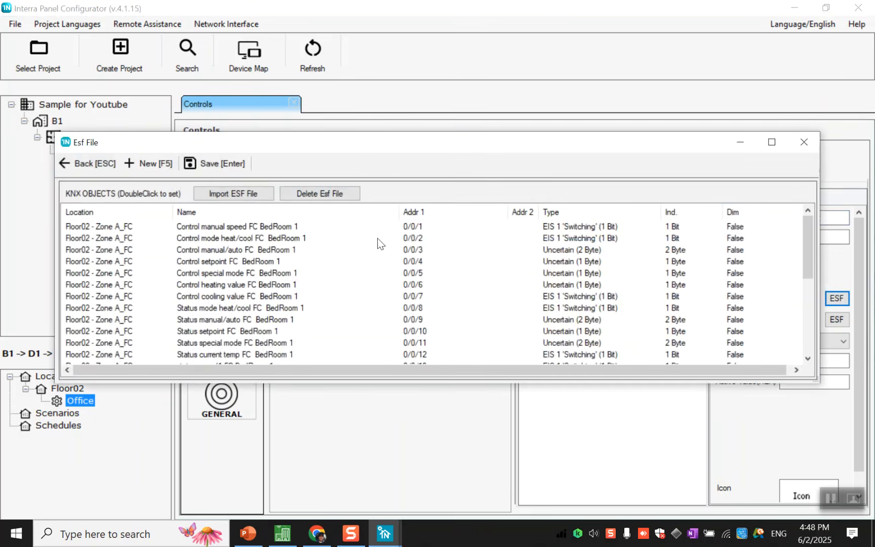
{"action": "double_click", "coordinate": [360, 228]}
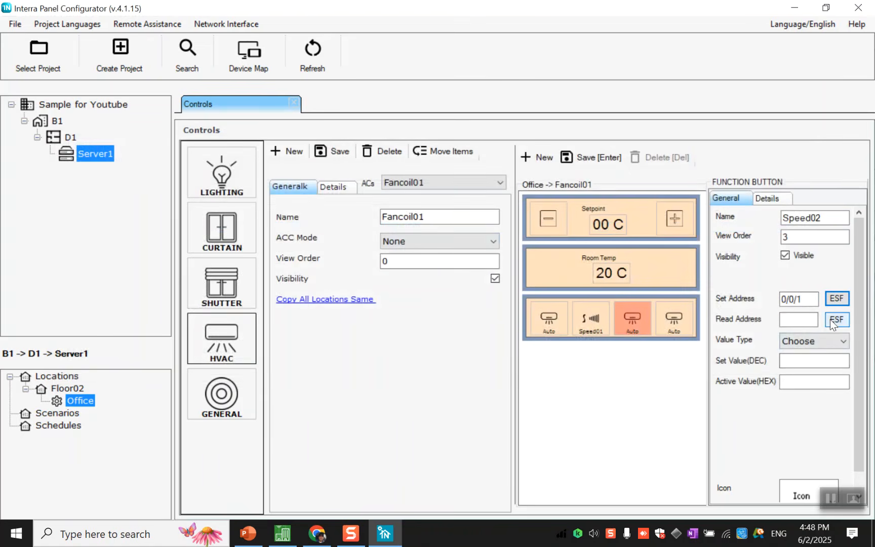
{"action": "left_click", "coordinate": [831, 319]}
{"action": "scroll", "coordinate": [324, 347], "scroll_direction": "down", "scroll_amount": 1}
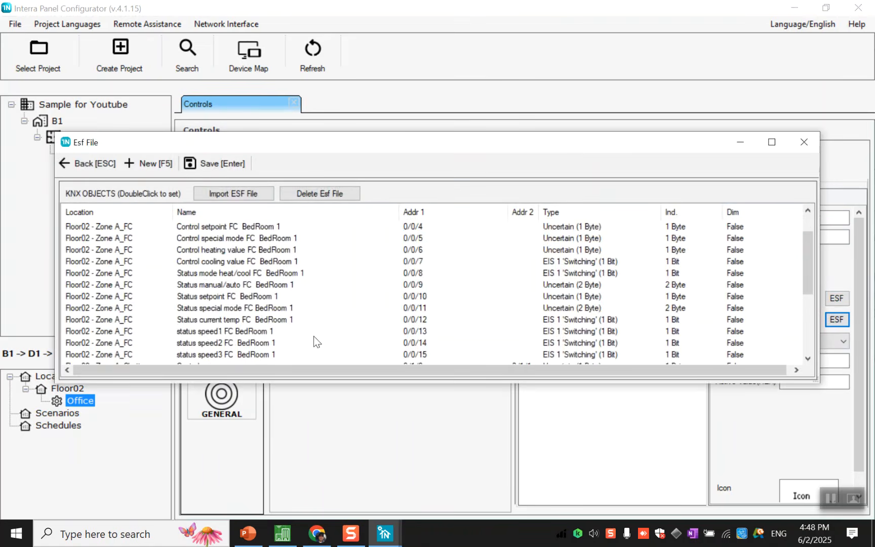
{"action": "double_click", "coordinate": [299, 343]}
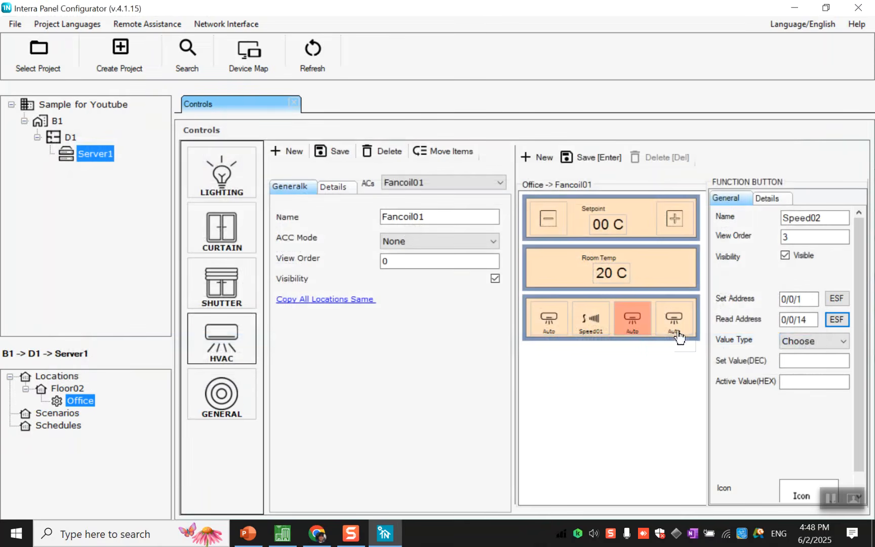
Give the Speed02 button value type 1 Byte, set value 2 and the medium fan speed icon, and save it.
{"action": "left_click", "coordinate": [816, 340]}
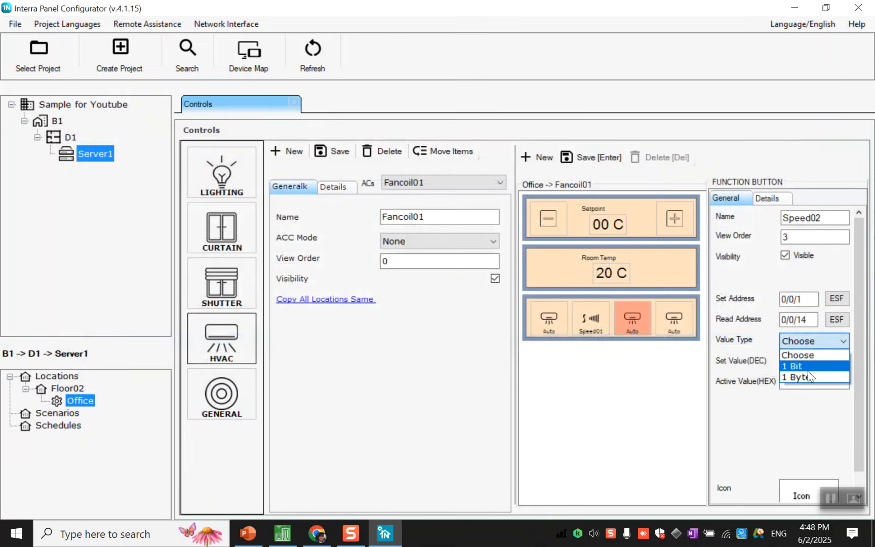
{"action": "left_click", "coordinate": [808, 373]}
{"action": "left_click", "coordinate": [809, 360]}
{"action": "type", "text": "2"}
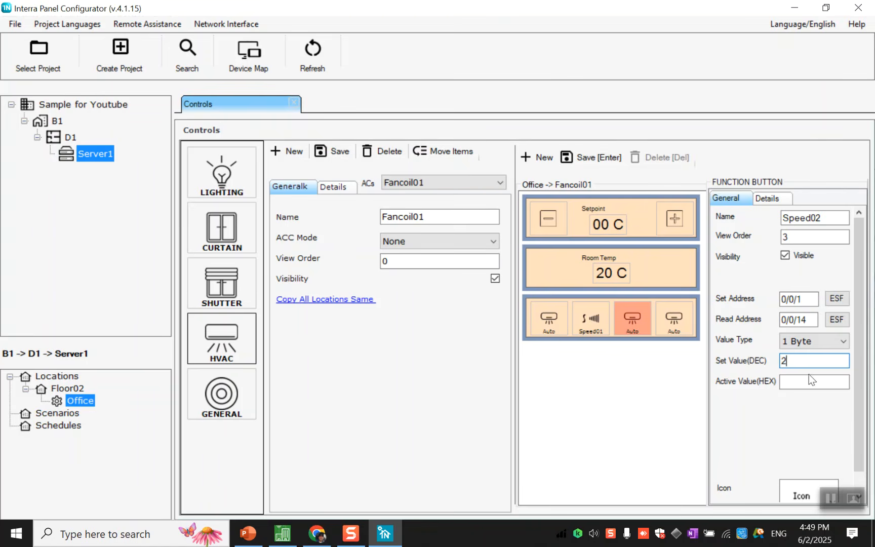
{"action": "scroll", "coordinate": [812, 404], "scroll_direction": "down", "scroll_amount": 1}
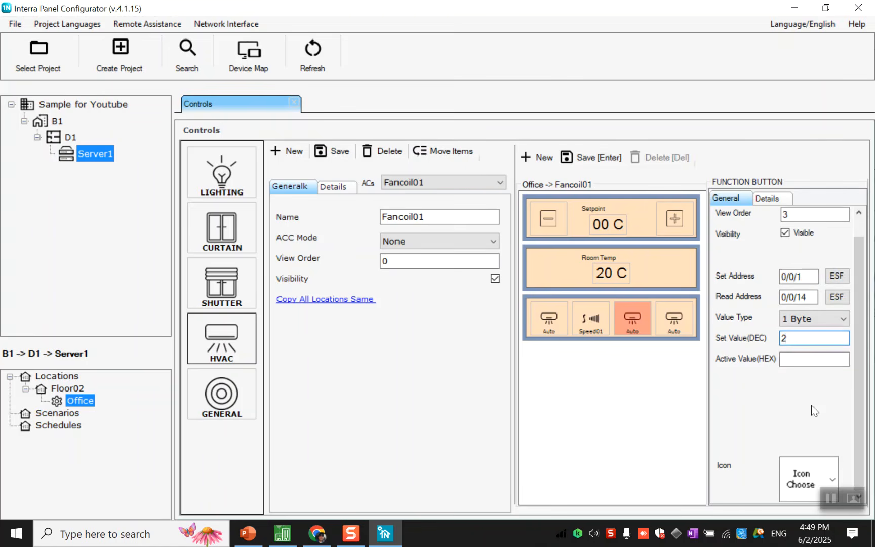
{"action": "left_click", "coordinate": [812, 478]}
{"action": "scroll", "coordinate": [813, 380], "scroll_direction": "down", "scroll_amount": 1}
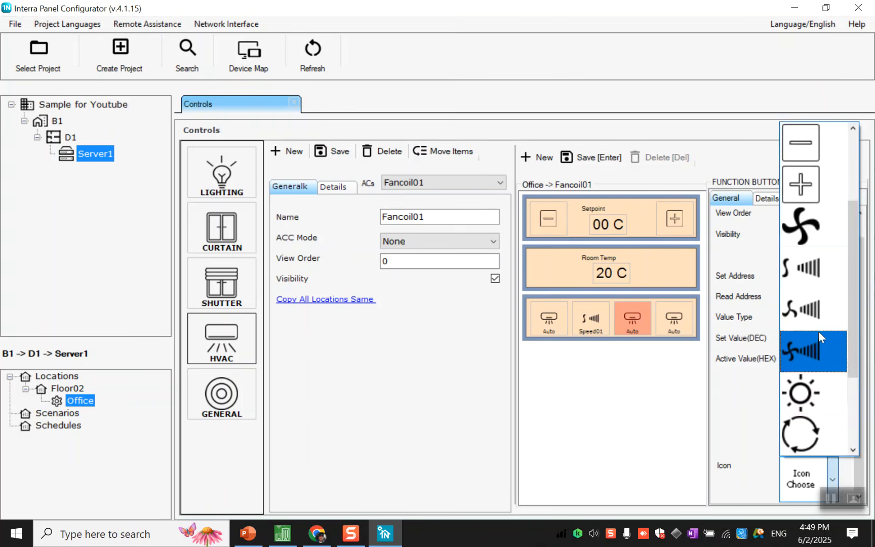
{"action": "left_click", "coordinate": [819, 331]}
{"action": "left_click", "coordinate": [574, 157]}
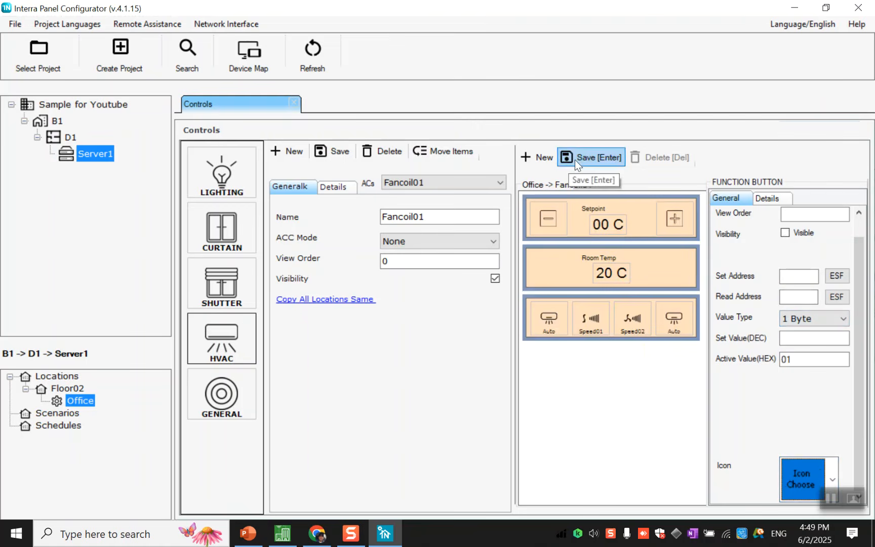
Name the fourth fan speed button Speed03 and set its view order to 4.
{"action": "left_click", "coordinate": [677, 330]}
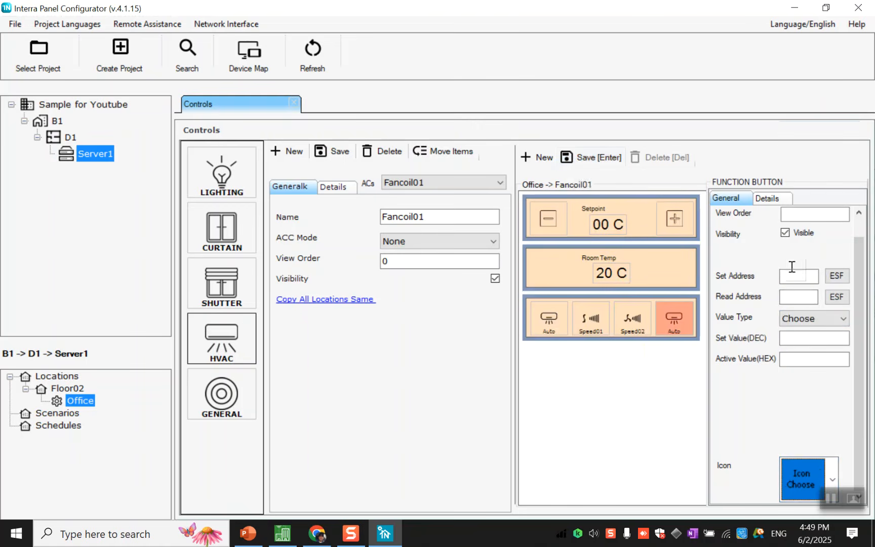
{"action": "left_click", "coordinate": [860, 213]}
{"action": "left_click", "coordinate": [814, 221]}
{"action": "type", "text": "Speed03"}
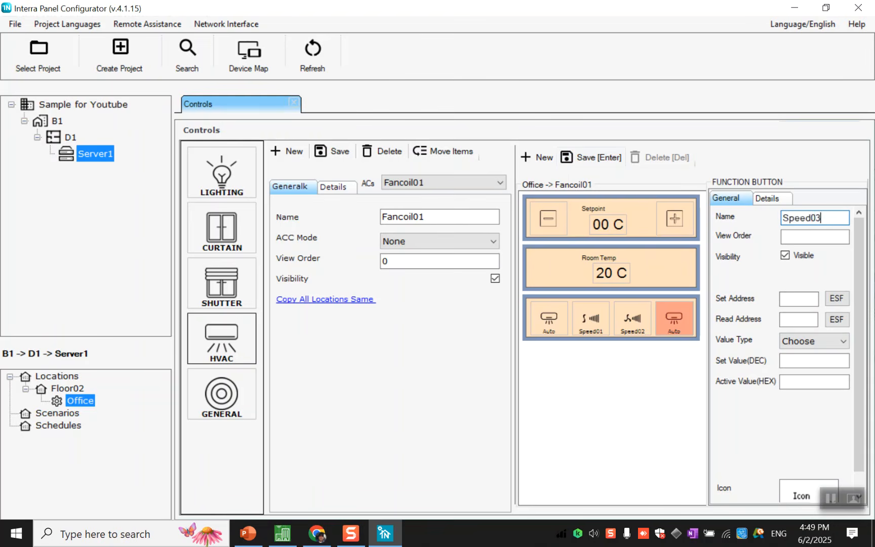
{"action": "left_click", "coordinate": [820, 237]}
{"action": "type", "text": "4"}
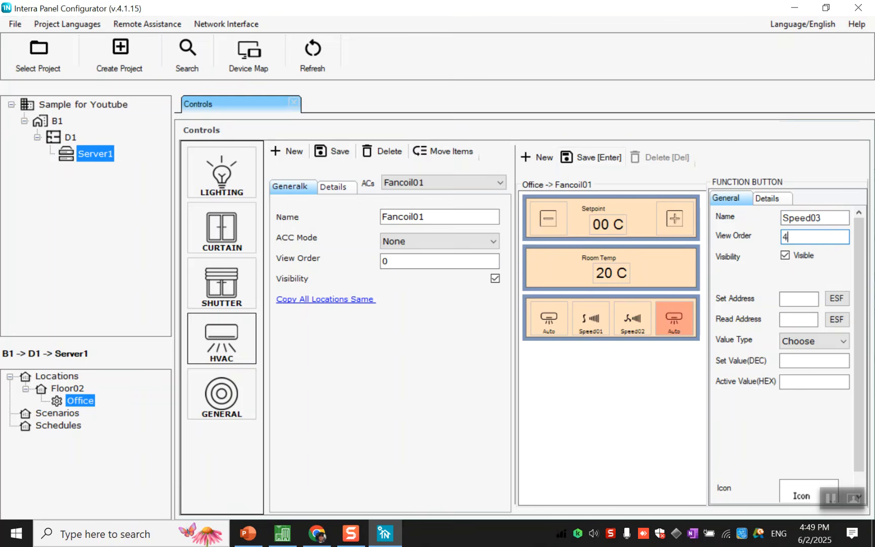
Assign Control manual speed FC BedRoom 1, 0/0/1, as Speed03's Set Address and status speed3 FC BedRoom 1, 0/0/15, as its Read Address.
{"action": "left_click", "coordinate": [846, 299]}
{"action": "double_click", "coordinate": [453, 226]}
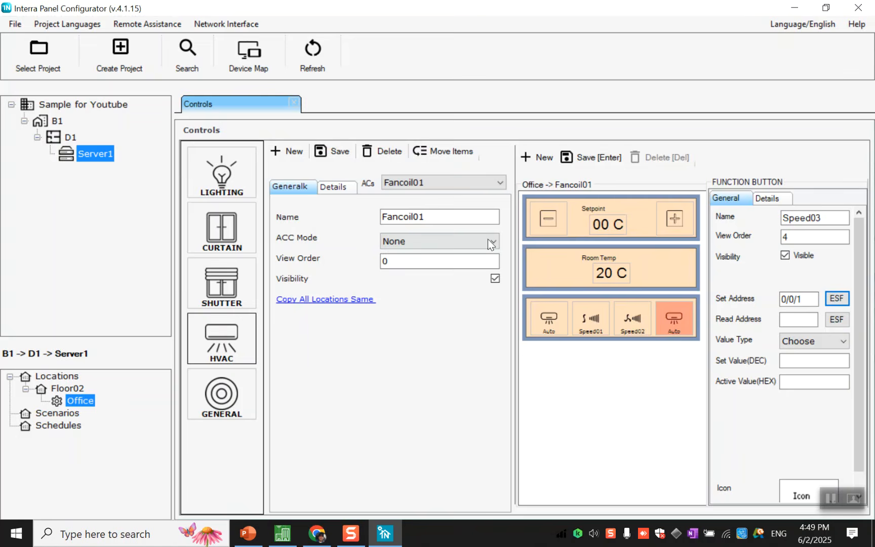
{"action": "left_click", "coordinate": [833, 319]}
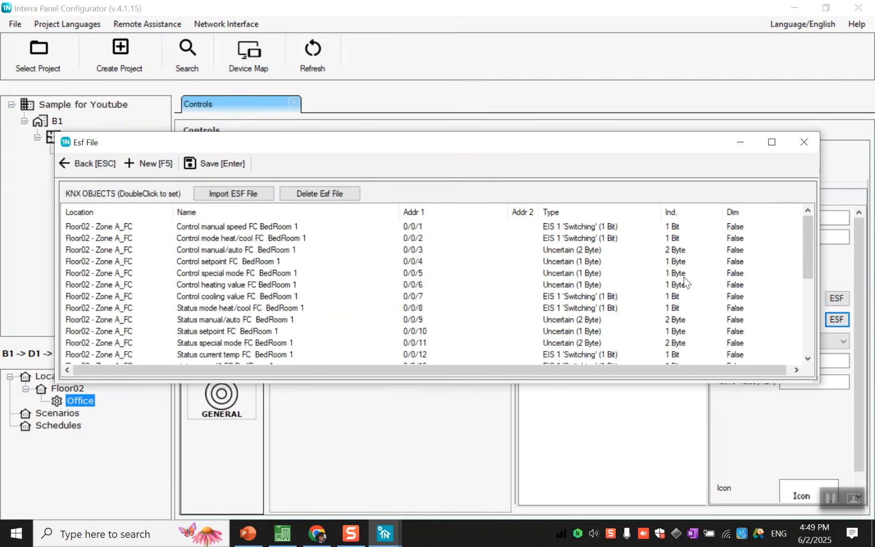
{"action": "scroll", "coordinate": [435, 326], "scroll_direction": "down", "scroll_amount": 1}
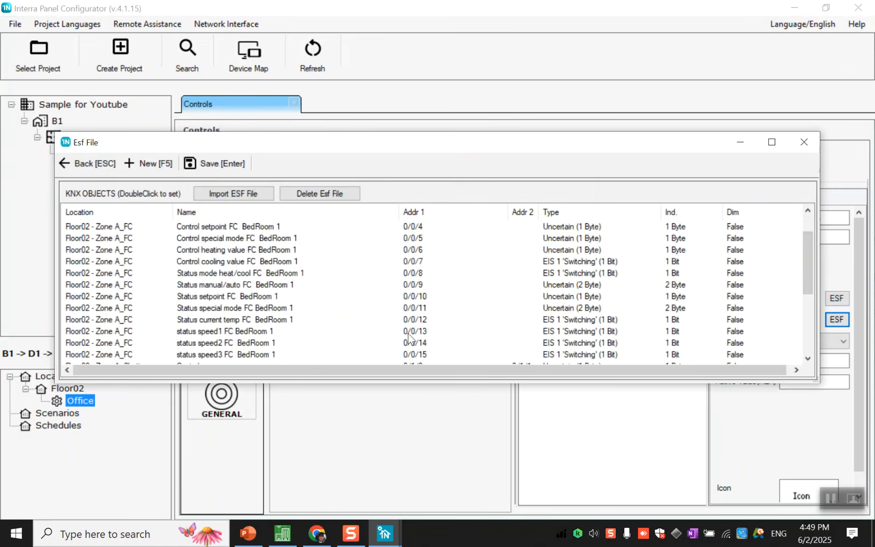
{"action": "double_click", "coordinate": [383, 357]}
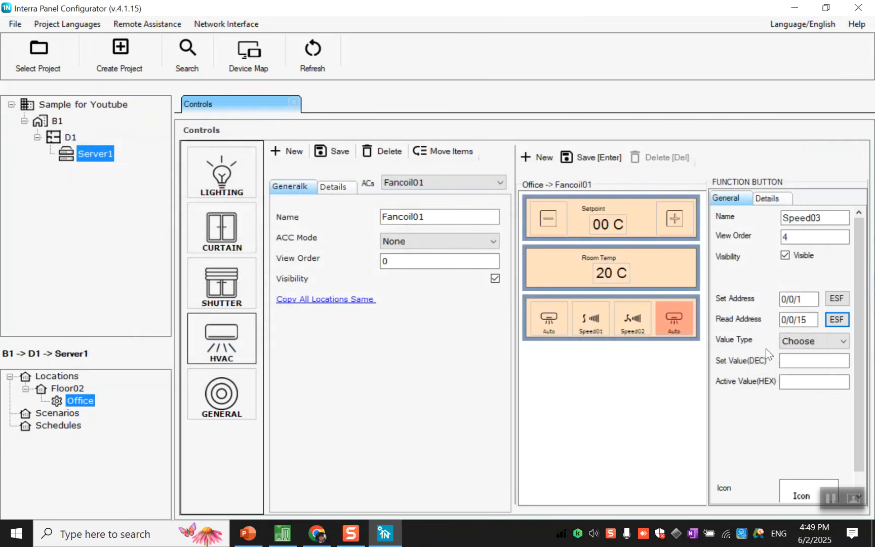
Give the Speed03 button value type 1 Byte, set value 3 and the high fan speed icon, and save it.
{"action": "left_click", "coordinate": [794, 344]}
{"action": "left_click", "coordinate": [792, 371]}
{"action": "left_click", "coordinate": [789, 363]}
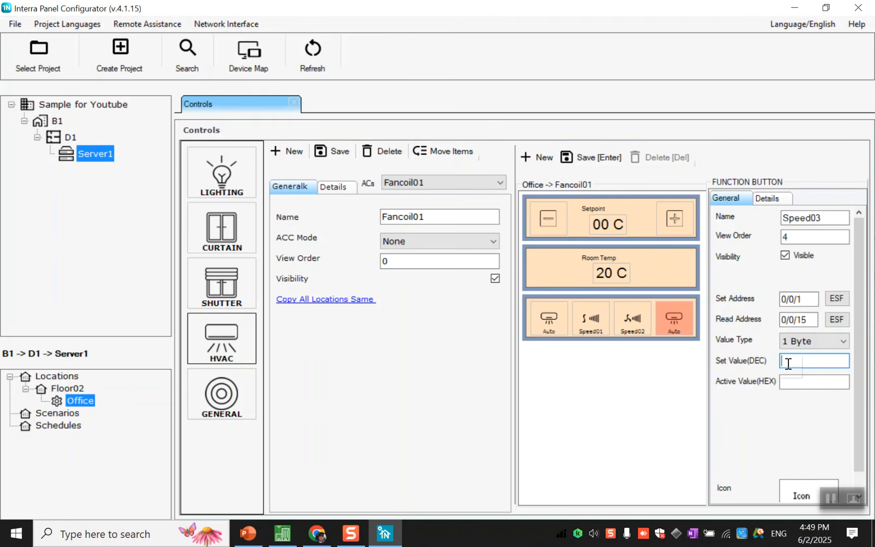
{"action": "type", "text": "3"}
{"action": "left_click", "coordinate": [814, 481]}
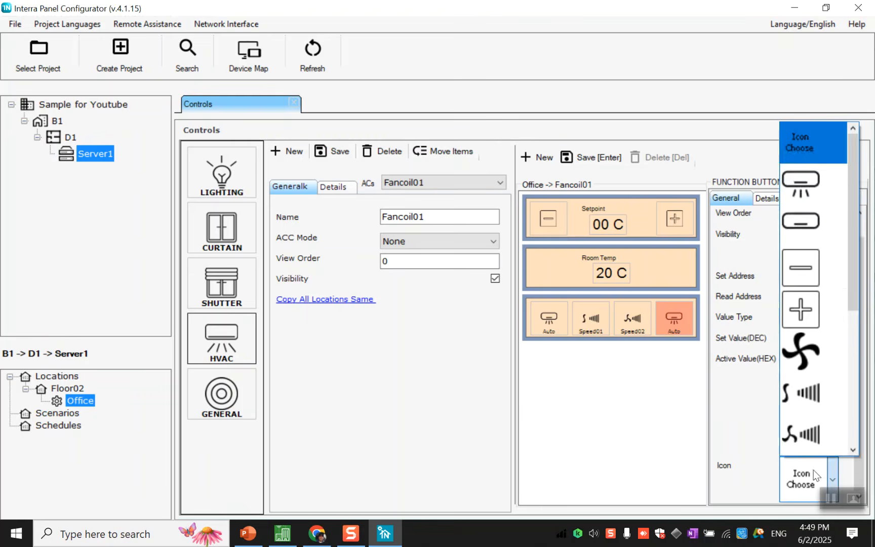
{"action": "scroll", "coordinate": [810, 418], "scroll_direction": "down", "scroll_amount": 2}
{"action": "left_click", "coordinate": [807, 359]}
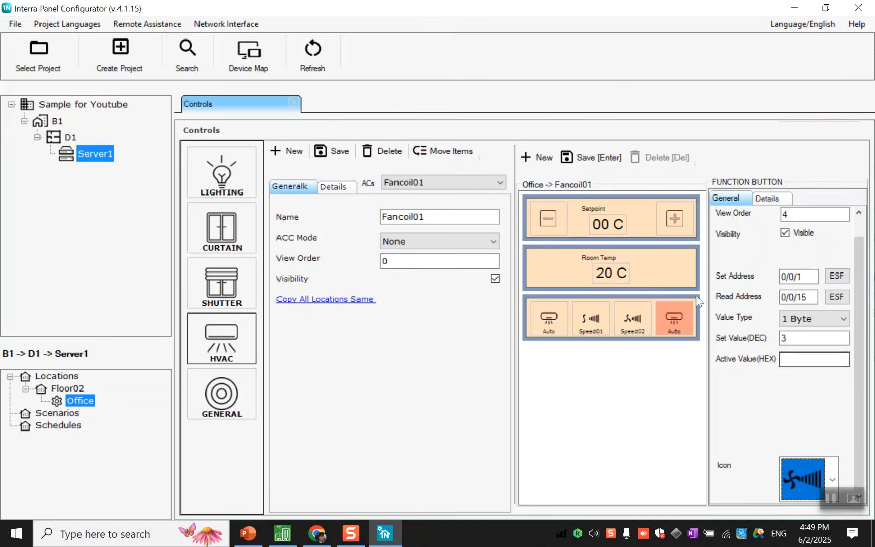
{"action": "left_click", "coordinate": [580, 159]}
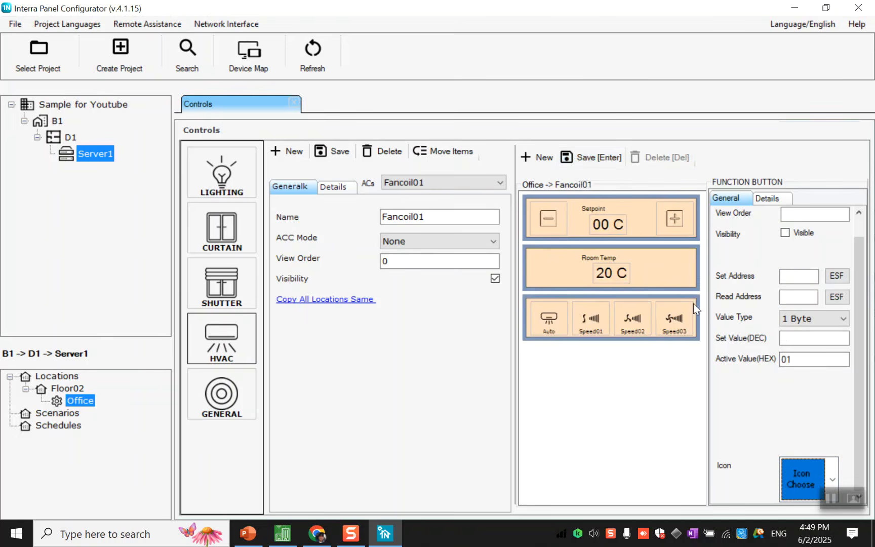
{"action": "left_click", "coordinate": [828, 498]}
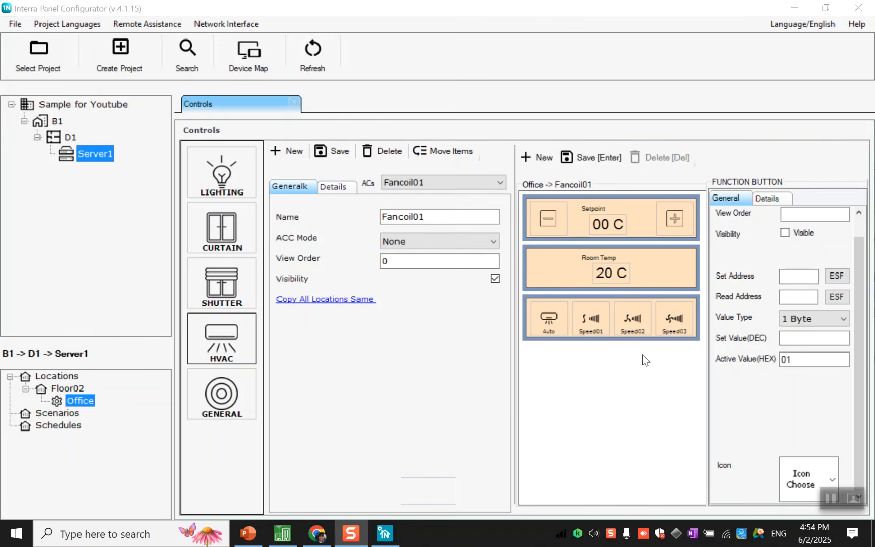
Add a custom buttons group with one button to Fancoil01.
{"action": "left_click", "coordinate": [546, 158]}
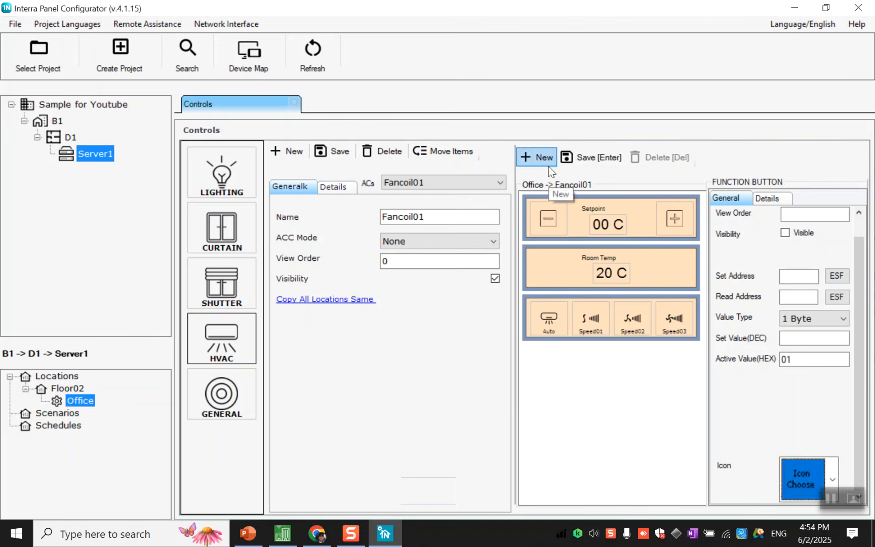
{"action": "left_click", "coordinate": [545, 157]}
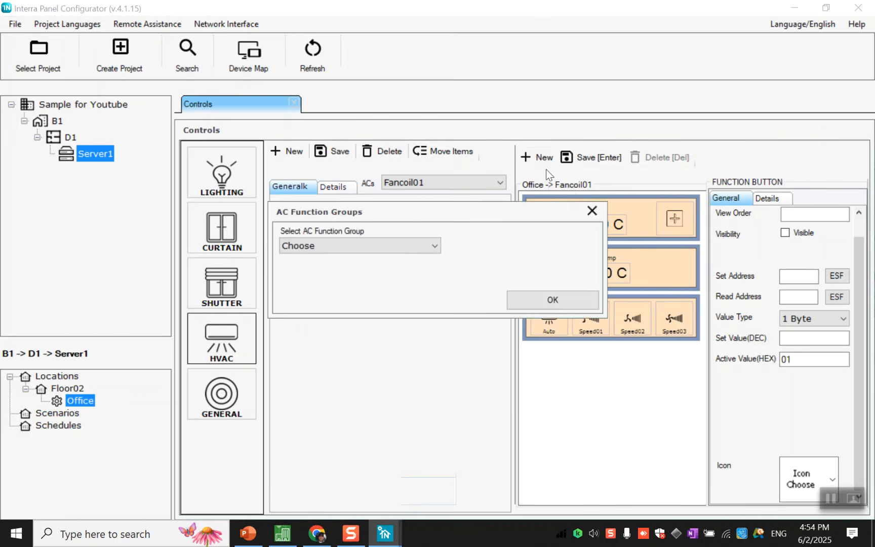
{"action": "left_click", "coordinate": [421, 243]}
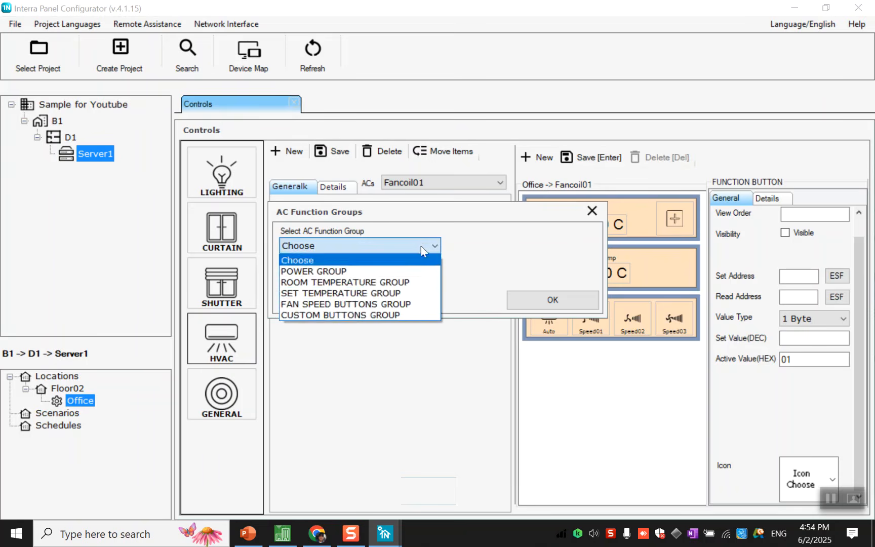
{"action": "left_click", "coordinate": [410, 316]}
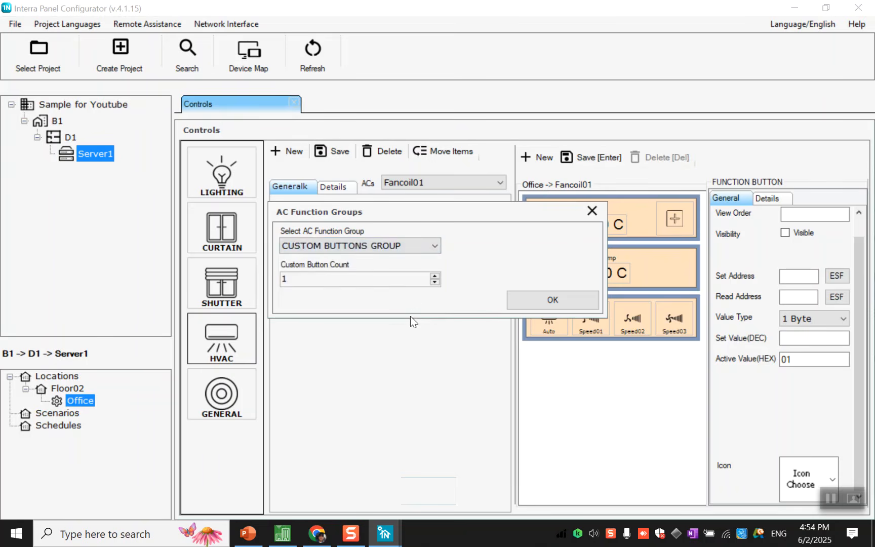
{"action": "left_click", "coordinate": [536, 299]}
Name the new custom buttons group Switch Off, set its view order to 4 and save it.
{"action": "left_click", "coordinate": [621, 374]}
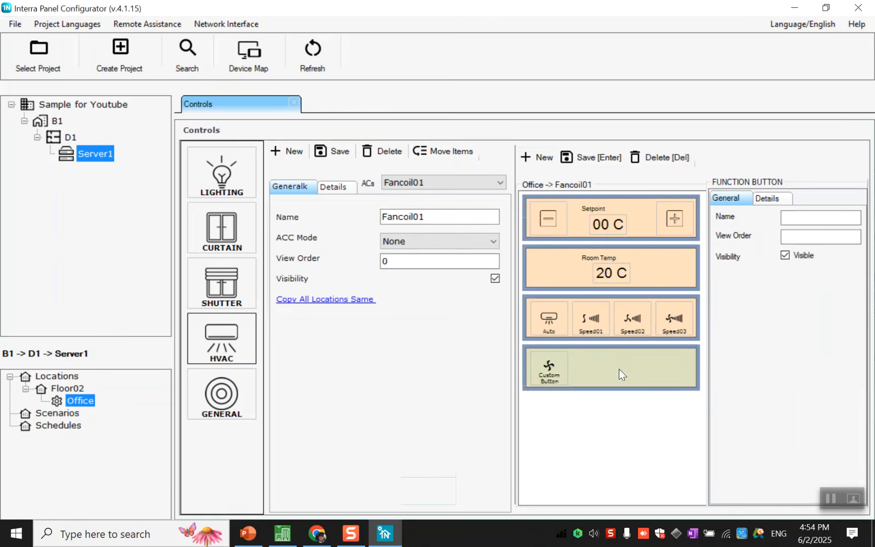
{"action": "left_click", "coordinate": [798, 223]}
{"action": "type", "text": "Switch"}
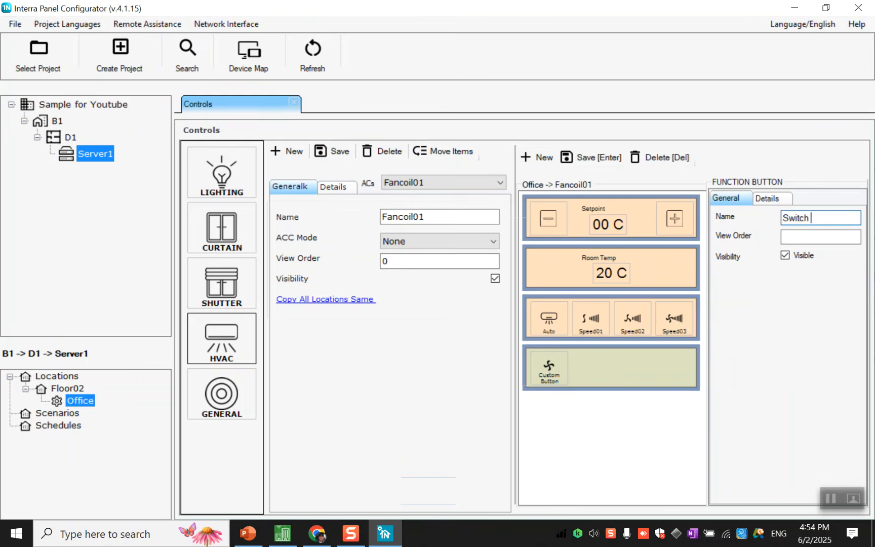
{"action": "type", "text": " Off"}
{"action": "left_click", "coordinate": [816, 235]}
{"action": "type", "text": "4"}
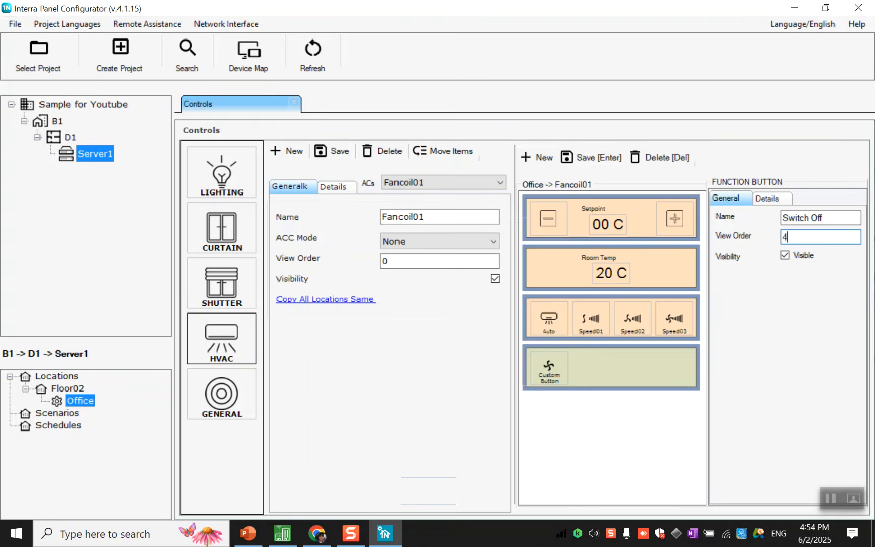
{"action": "left_click", "coordinate": [600, 158]}
Name the custom button inside the Switch Off group Switch Off and set its view order to 4.
{"action": "left_click", "coordinate": [550, 367]}
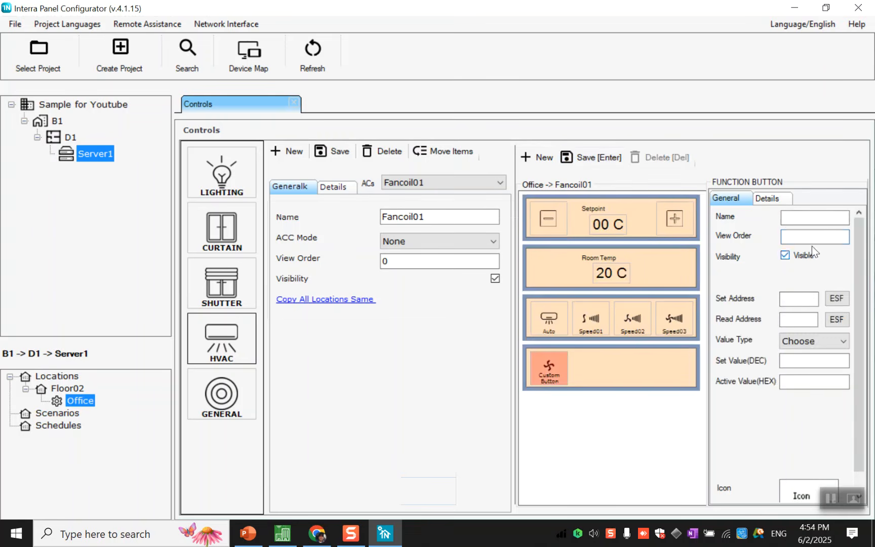
{"action": "left_click", "coordinate": [793, 213]}
{"action": "type", "text": "Switch Off"}
{"action": "left_click", "coordinate": [796, 236]}
{"action": "type", "text": "4"}
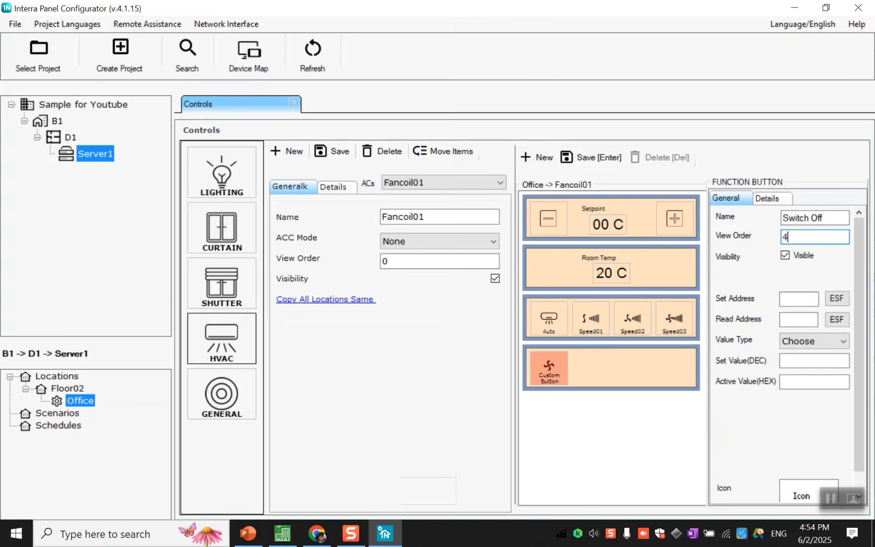
Assign Control manual speed FC BedRoom 1, 0/0/1, as the Switch Off button's Set Address.
{"action": "left_click", "coordinate": [838, 297]}
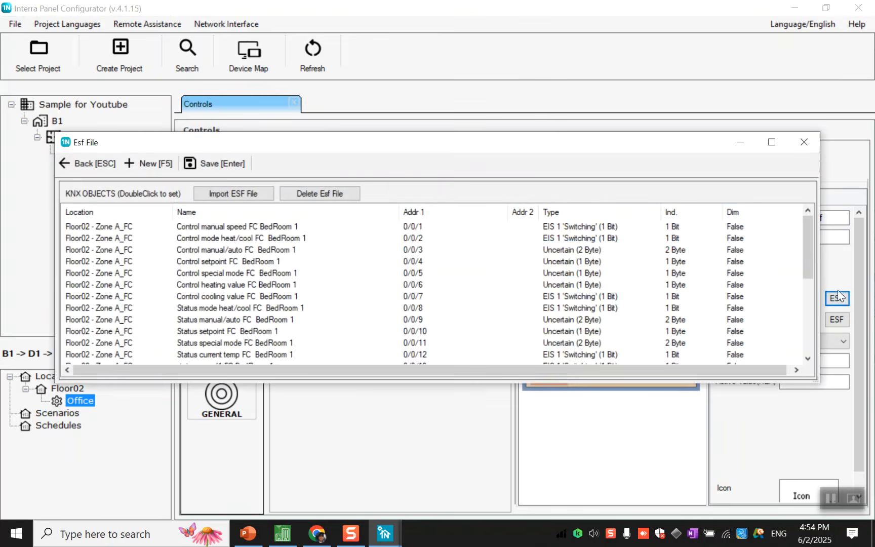
{"action": "left_click", "coordinate": [415, 227]}
{"action": "double_click", "coordinate": [414, 226]}
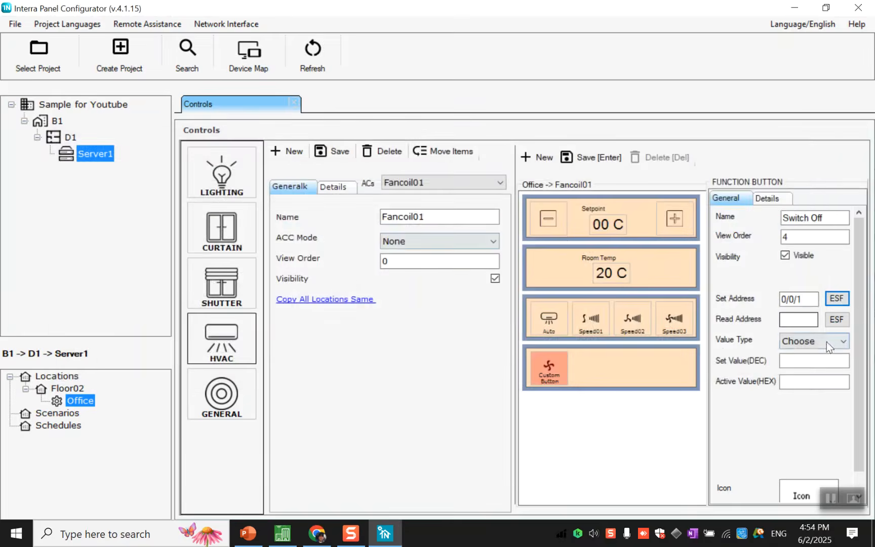
Give the Switch Off button value type 1 Byte, set value 0 and the AC unit icon without airflow, and save it.
{"action": "left_click", "coordinate": [812, 342]}
{"action": "left_click", "coordinate": [801, 376]}
{"action": "left_click", "coordinate": [801, 362]}
{"action": "type", "text": "0"}
{"action": "left_click", "coordinate": [812, 494]}
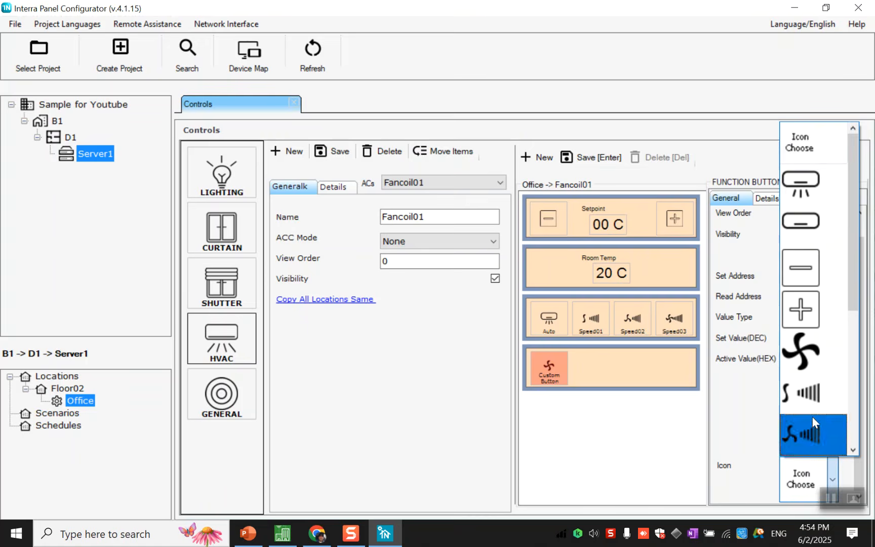
{"action": "left_click", "coordinate": [833, 223]}
{"action": "left_click", "coordinate": [602, 156]}
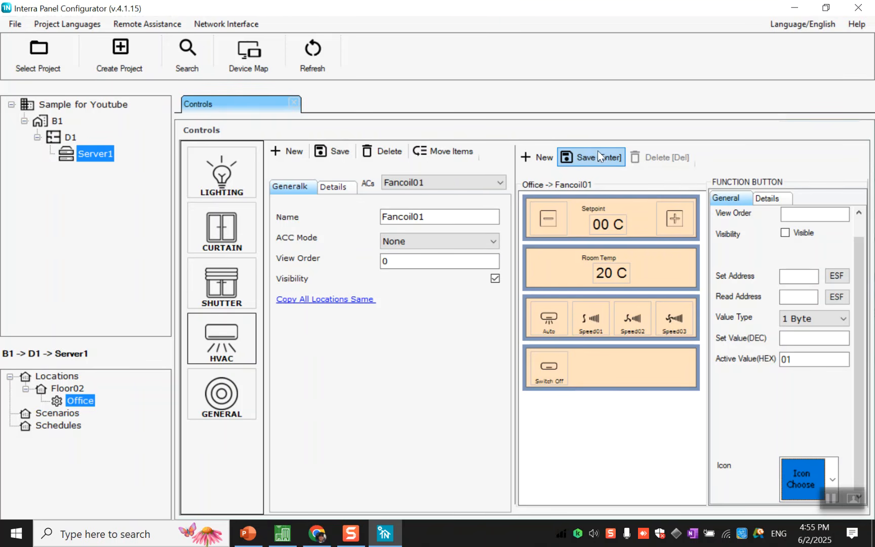
Add a custom buttons group with 4 custom buttons to the Fancoil01 AC control.
{"action": "left_click", "coordinate": [553, 149]}
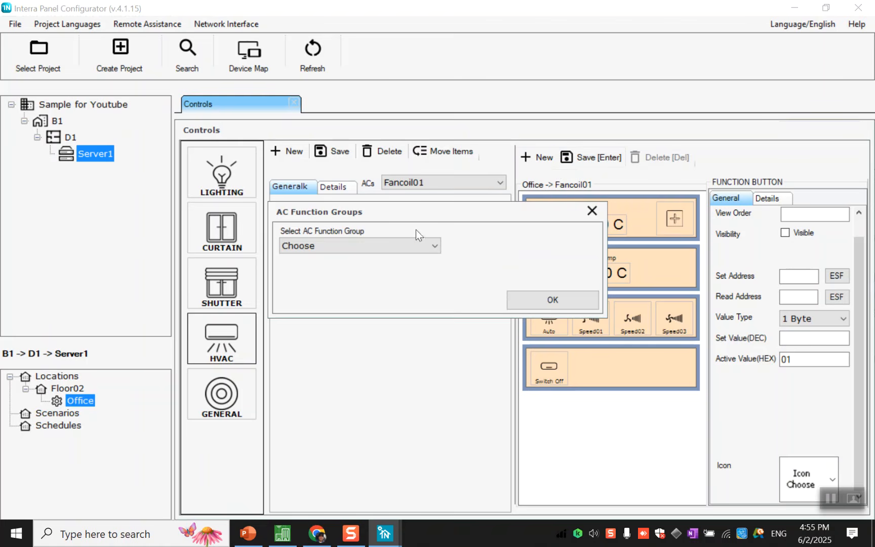
{"action": "left_click", "coordinate": [412, 246]}
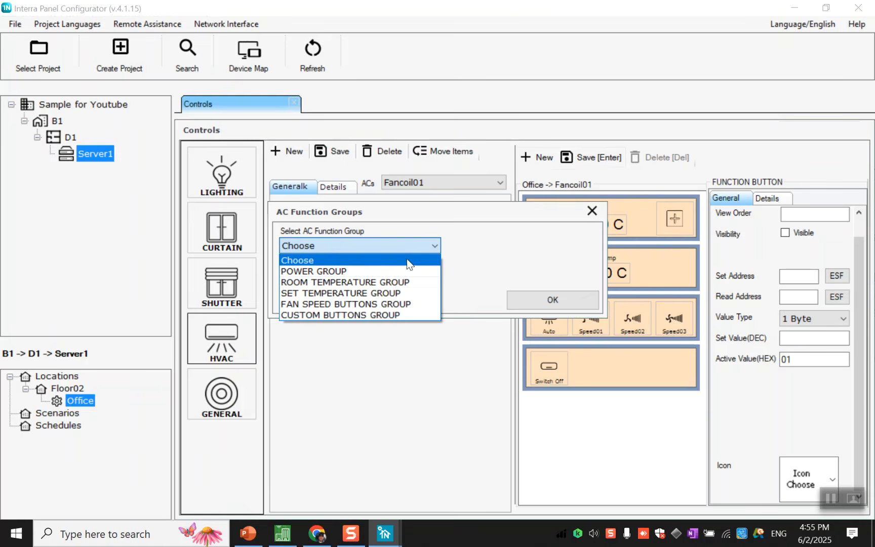
{"action": "left_click", "coordinate": [404, 317]}
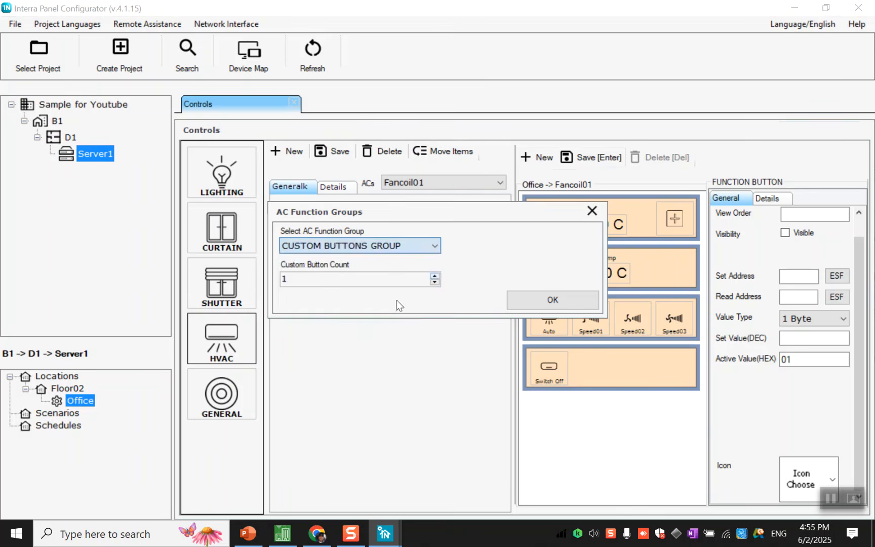
{"action": "left_click", "coordinate": [436, 276]}
{"action": "left_click", "coordinate": [435, 276]}
{"action": "left_click", "coordinate": [436, 277]}
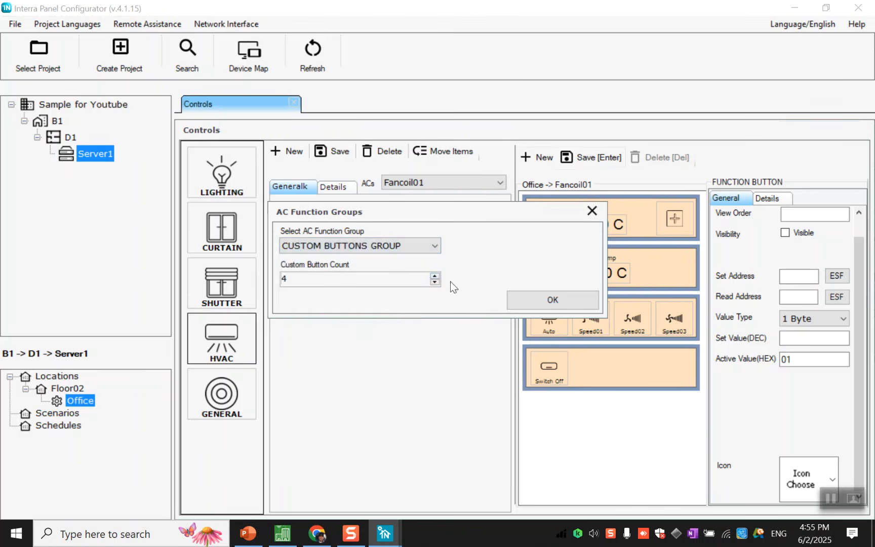
{"action": "left_click", "coordinate": [534, 300]}
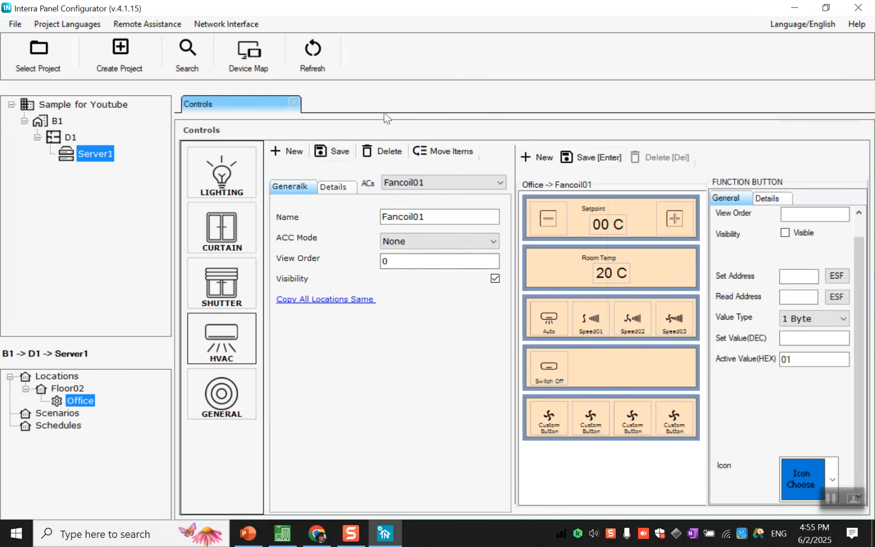
Open the Device Map and select the Server1 panel of flat D1.
{"action": "left_click", "coordinate": [259, 64]}
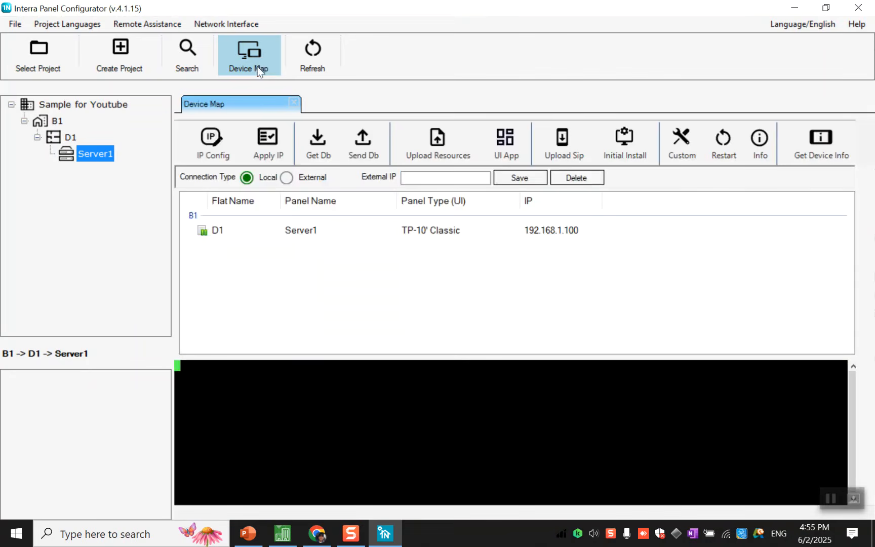
{"action": "left_click", "coordinate": [286, 231]}
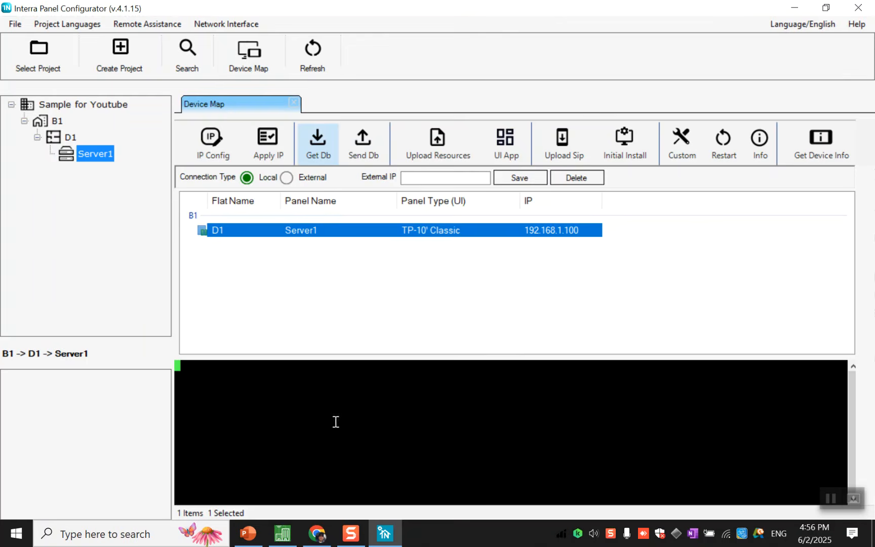
Switch to the Interra2.pptx presentation in PowerPoint and show its closing Thank you slide as a slide show.
{"action": "key", "text": "alt+Tab"}
{"action": "key", "text": "alt+Tab"}
{"action": "key", "text": "alt+Tab"}
{"action": "key", "text": "alt+Tab"}
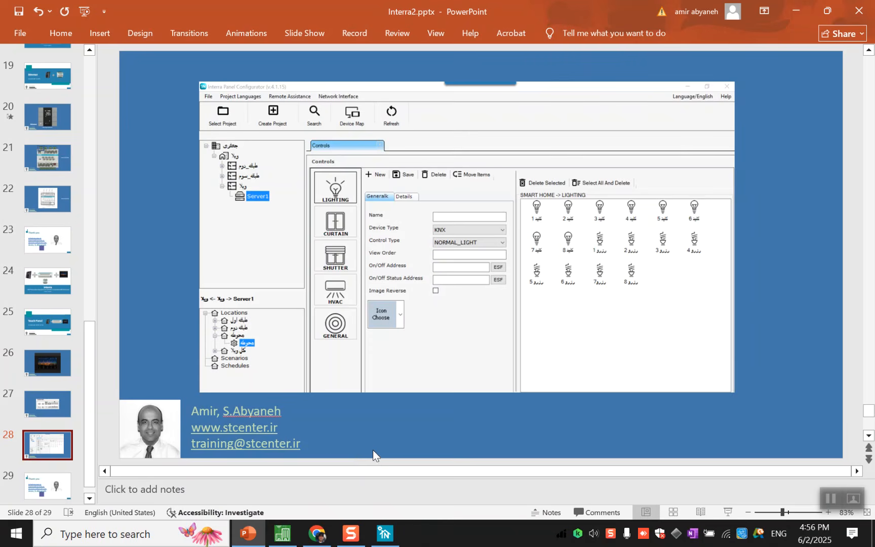
{"action": "key", "text": "Down"}
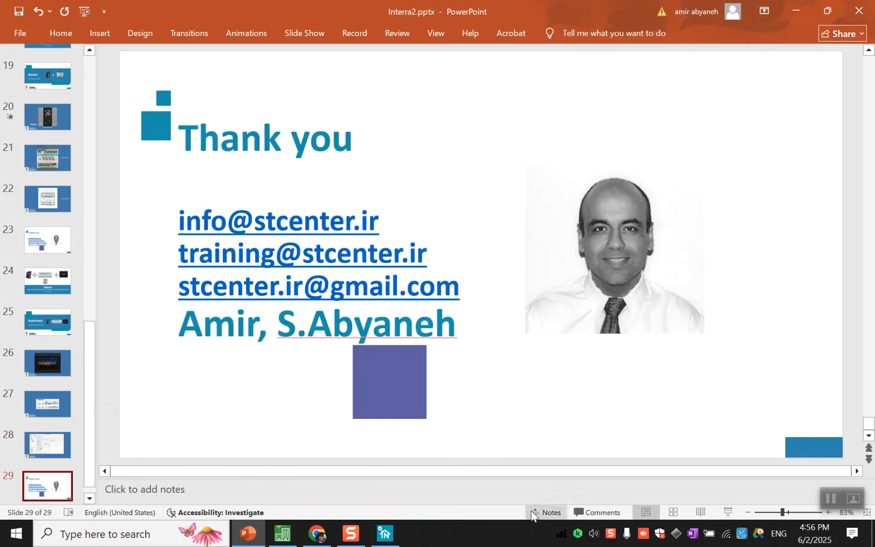
{"action": "left_click", "coordinate": [728, 512]}
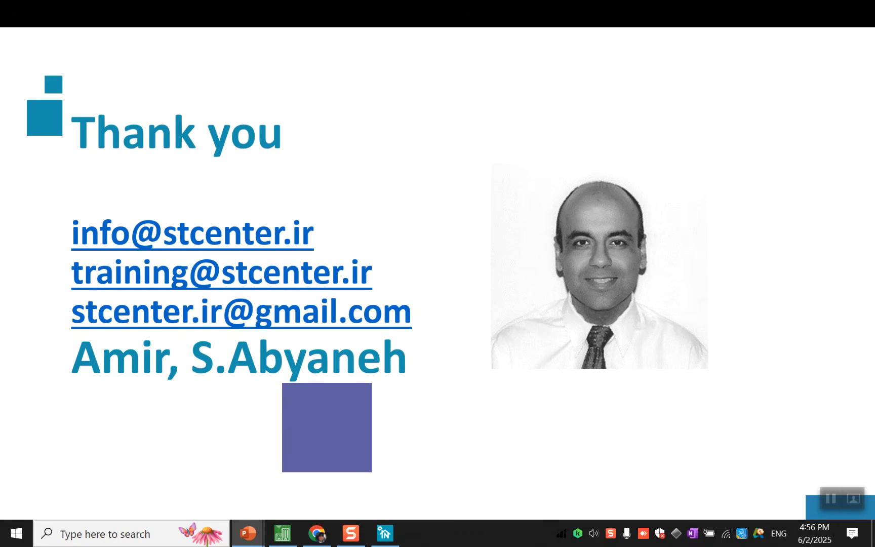